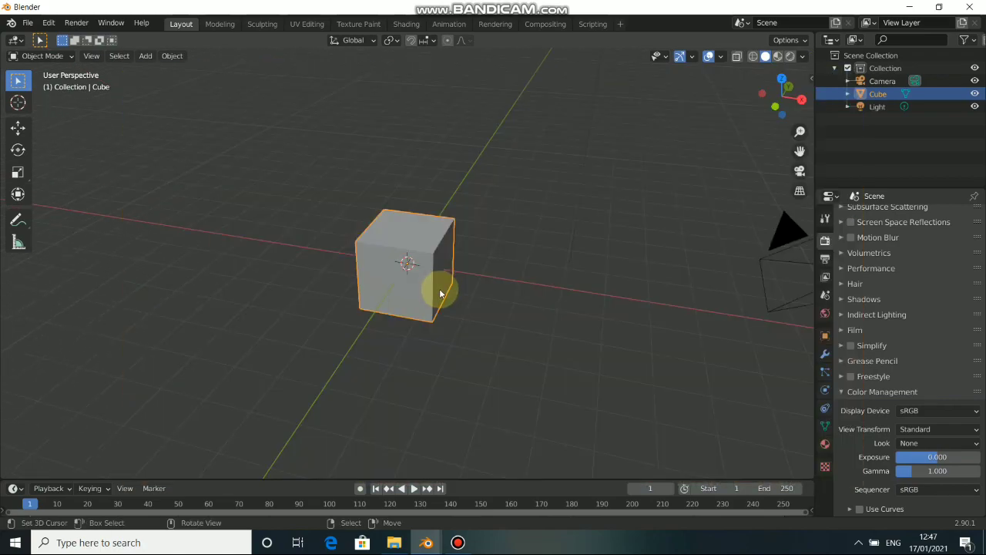
Add a Motion Tracking workspace from the VFX set
middle_drag(440, 290, 352, 269)
scroll(378, 282, up, 5)
scroll(385, 277, down, 3)
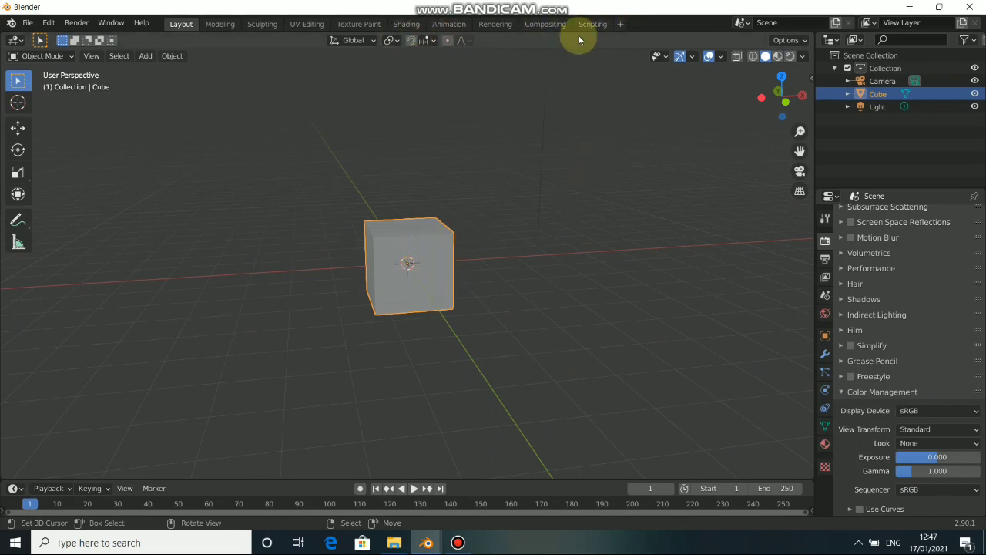
click(623, 26)
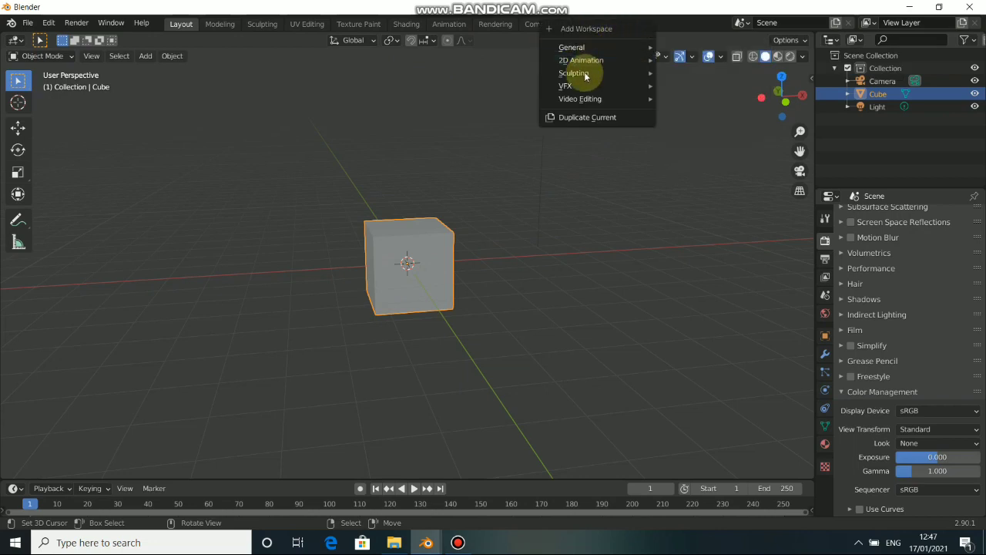
mouse_move(561, 88)
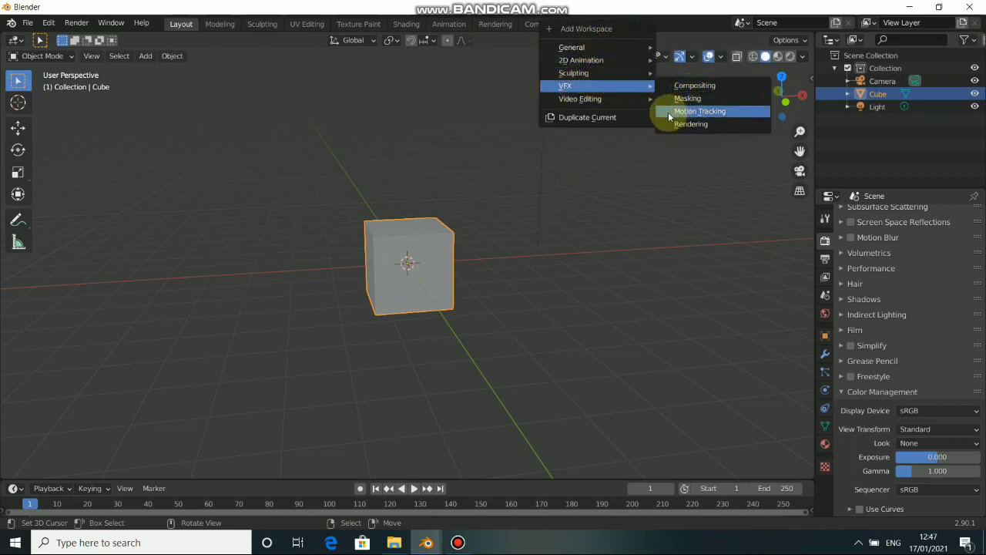
click(694, 113)
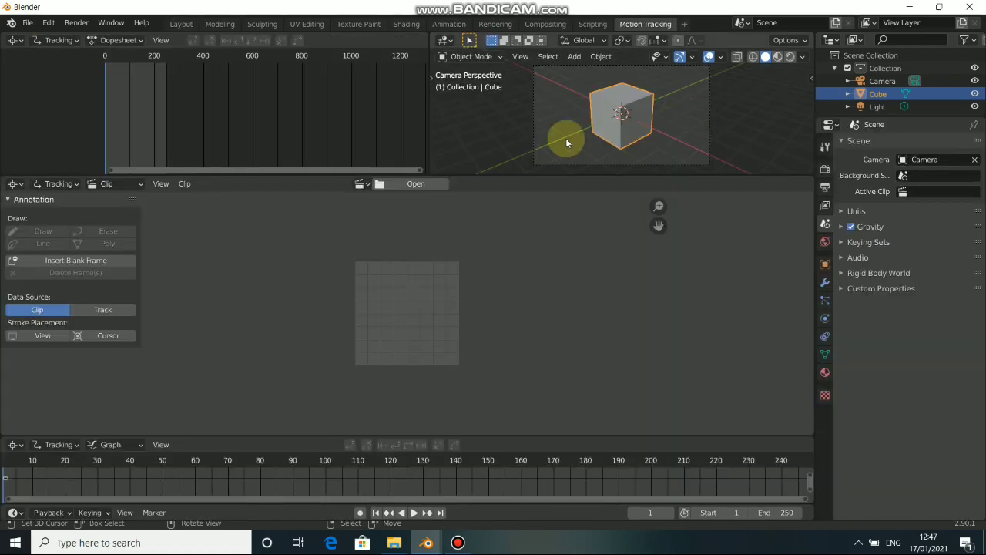
Open DSC_0063.MOV from the Raw Footage folder as the tracking clip
scroll(395, 295, up, 3)
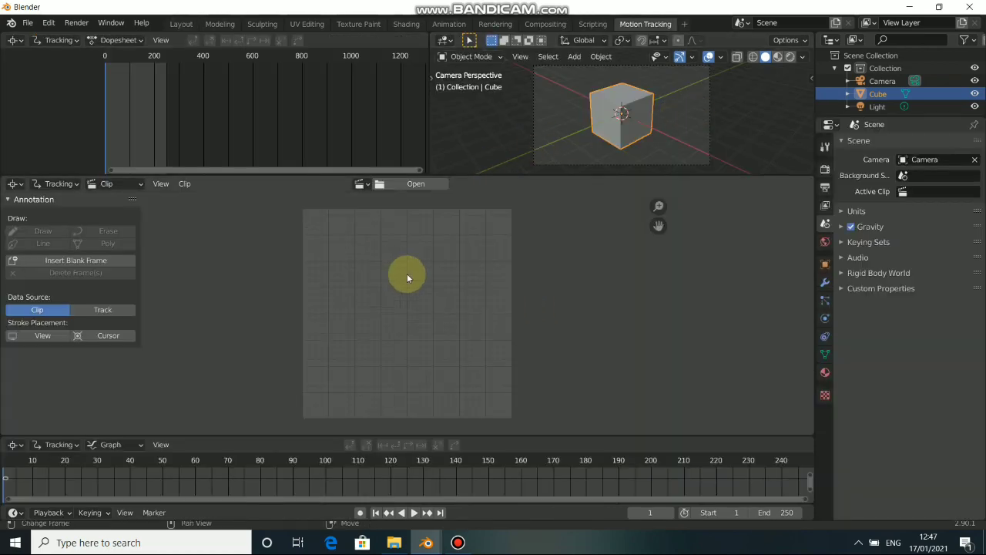
scroll(406, 273, down, 1)
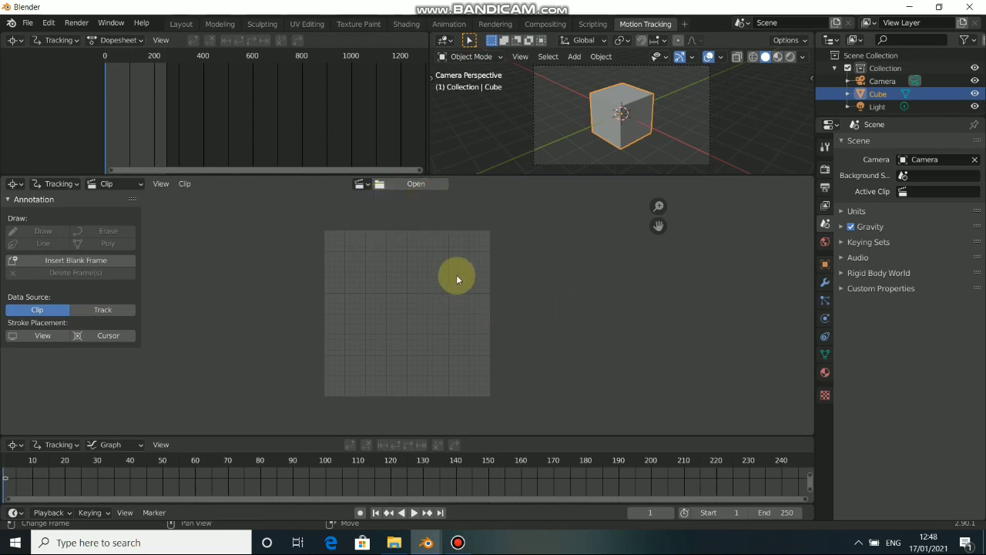
click(411, 185)
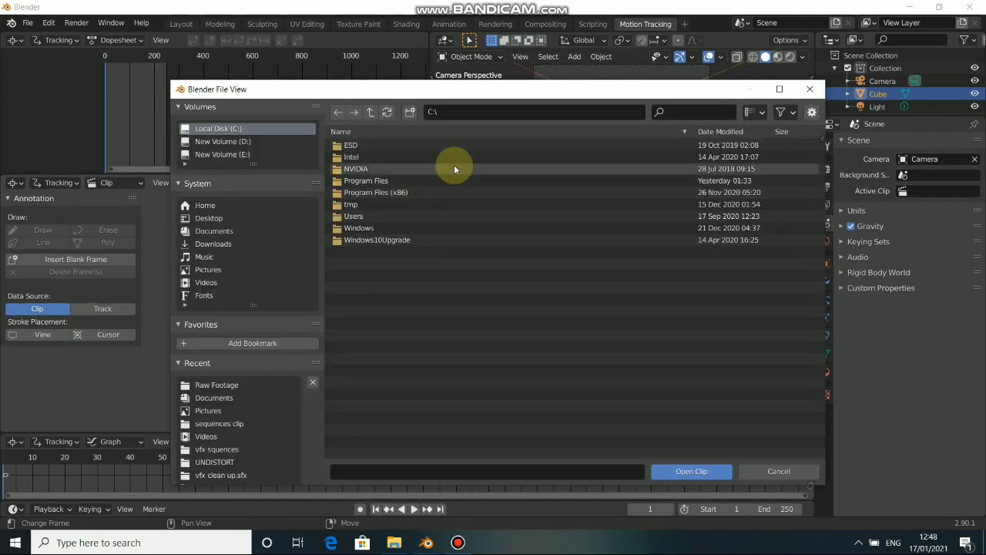
click(232, 425)
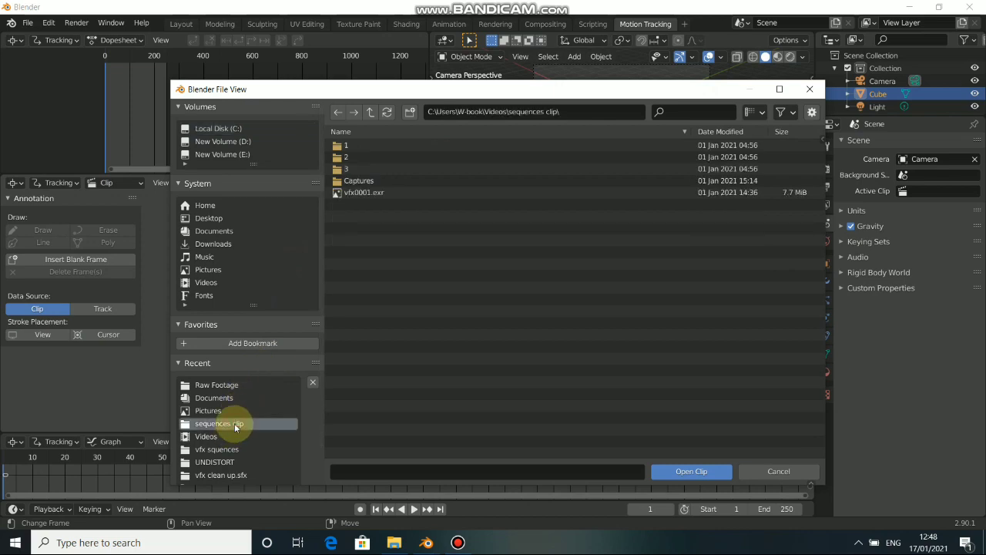
click(394, 542)
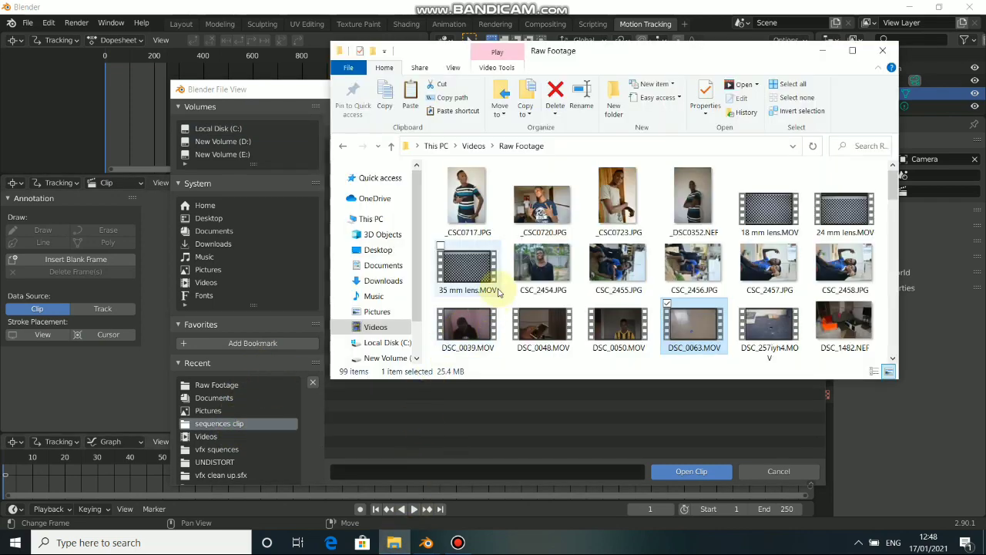
drag(694, 327, 574, 429)
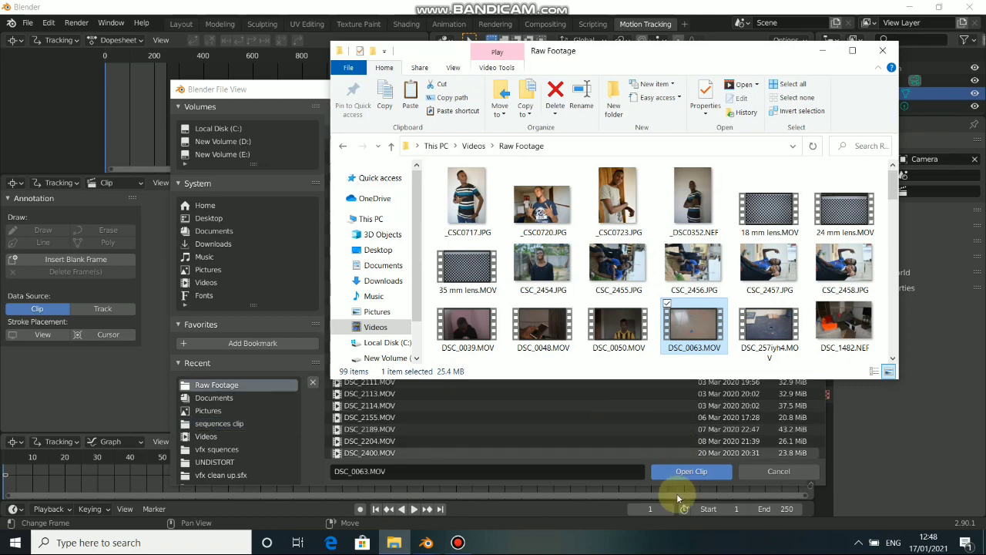
click(691, 472)
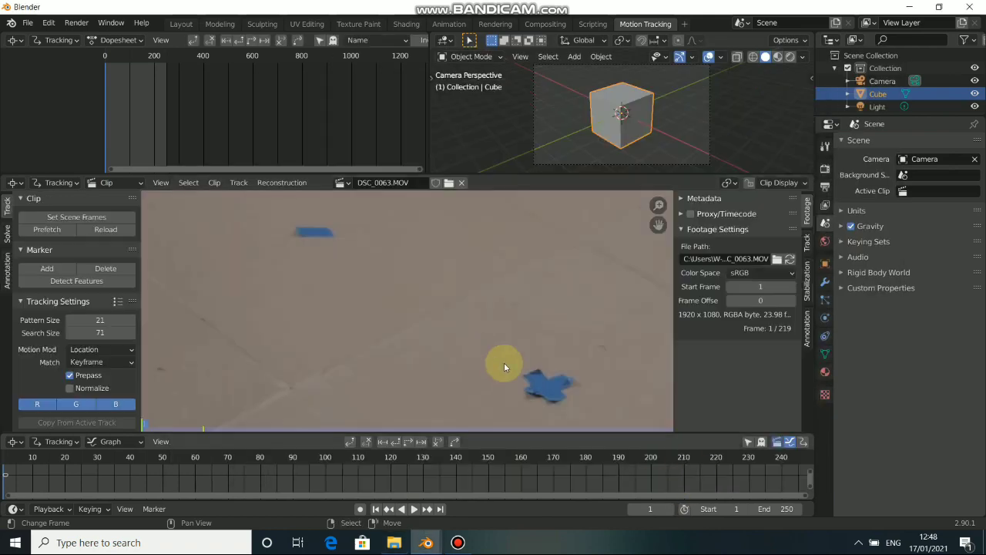
Scrub through the clip's opening frames and match the scene's frame range to the footage length
scroll(347, 321, down, 4)
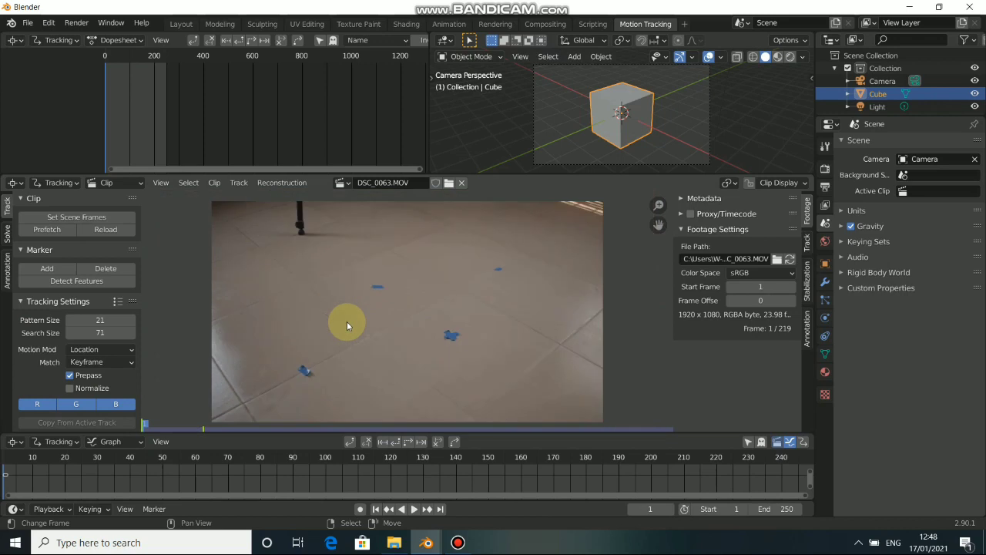
scroll(349, 325, down, 1)
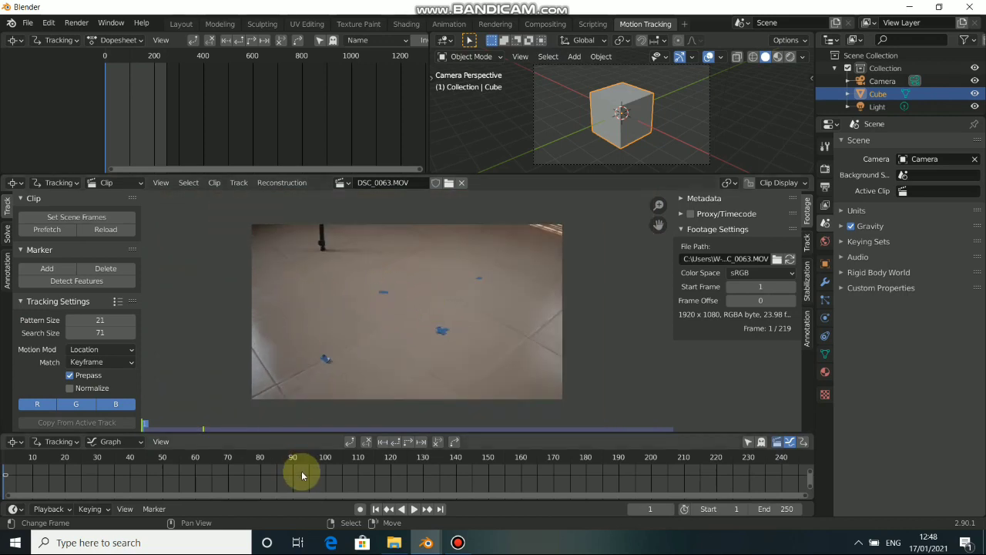
scroll(304, 474, down, 2)
scroll(316, 476, down, 1)
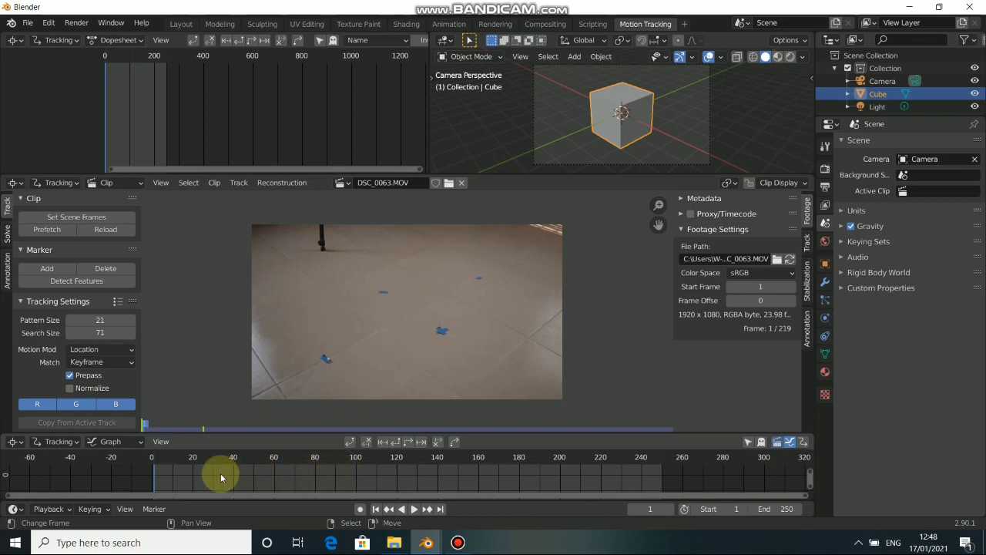
click(189, 468)
click(276, 478)
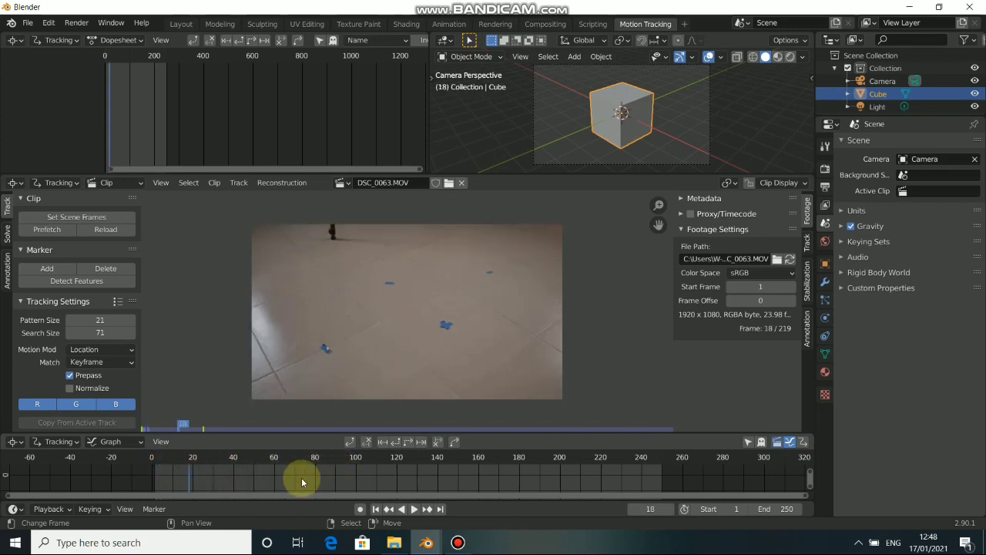
click(223, 476)
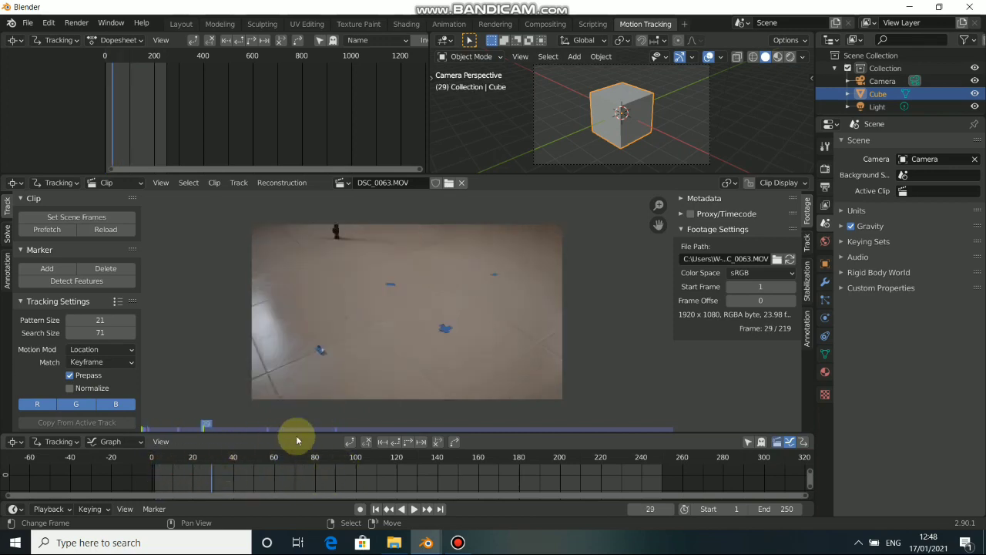
click(71, 218)
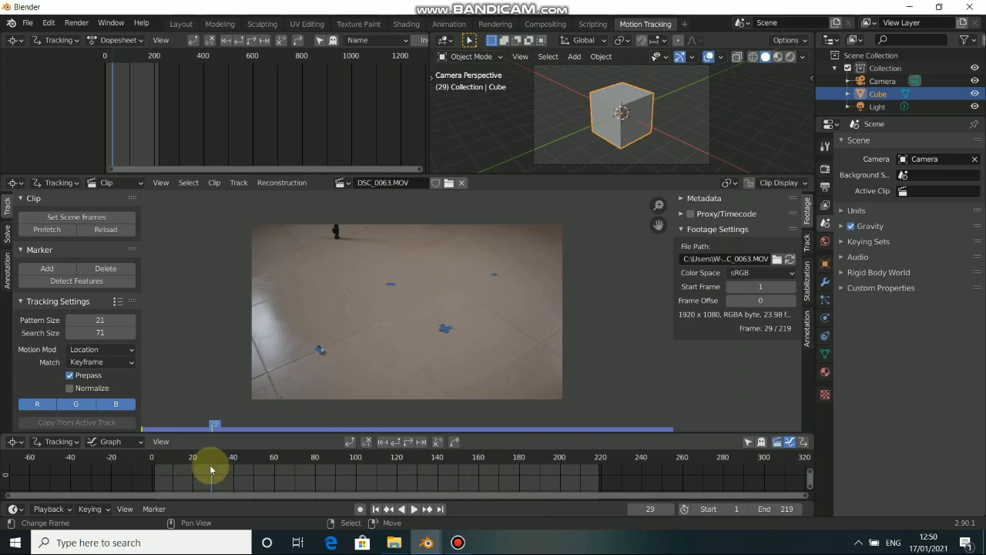
Go to frame 100 of the clip and set the scene's start frame to 100
drag(211, 469, 358, 471)
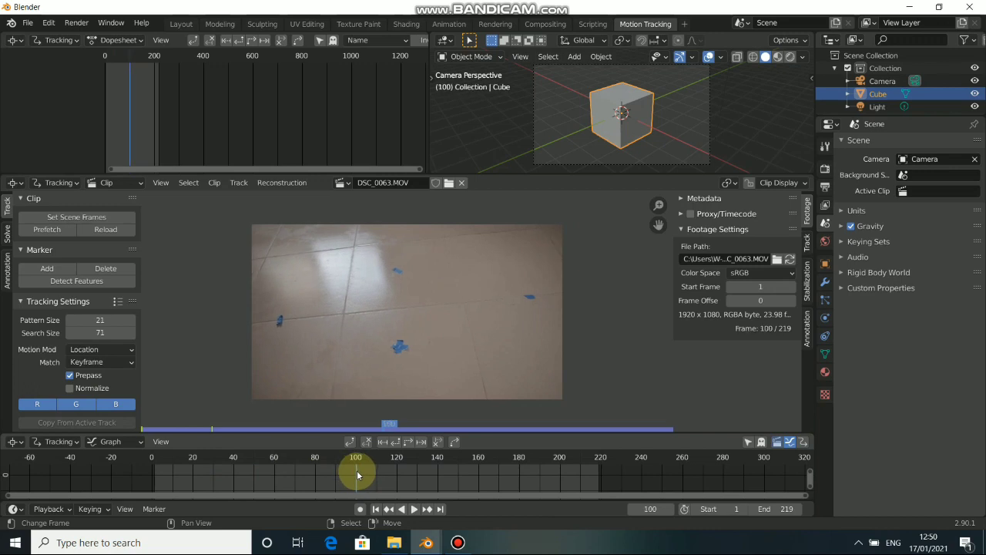
click(730, 508)
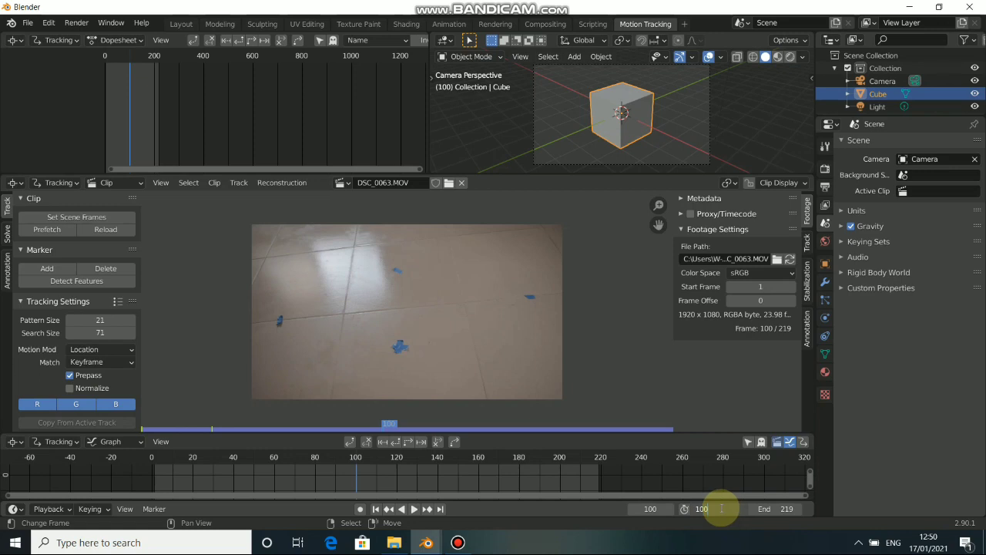
text(100)
key(Return)
ctrl+scroll(414, 490, down, 2)
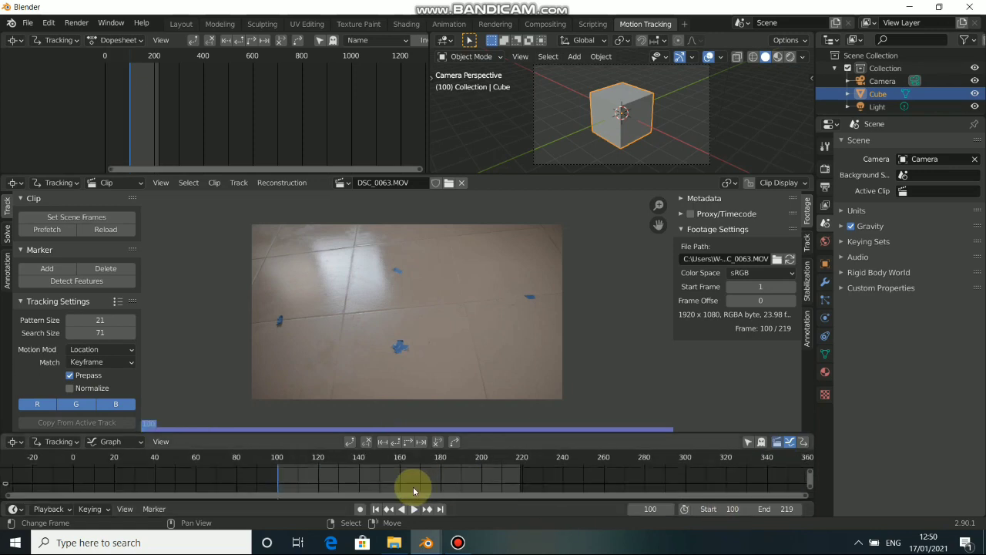
scroll(414, 491, up, 4)
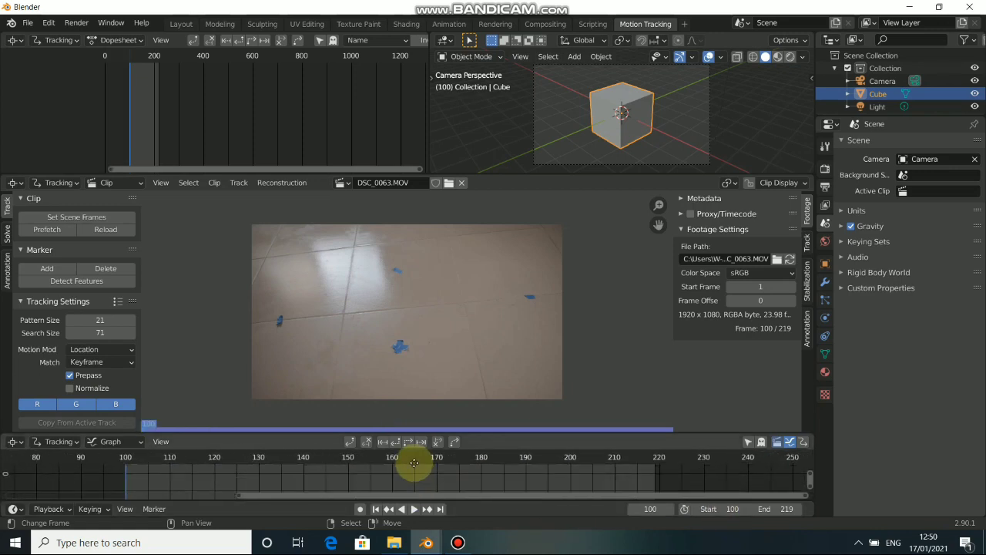
Play and scrub the footage after frame 100, examining the blue tape marks and floor tiles up close for trackable features
click(416, 509)
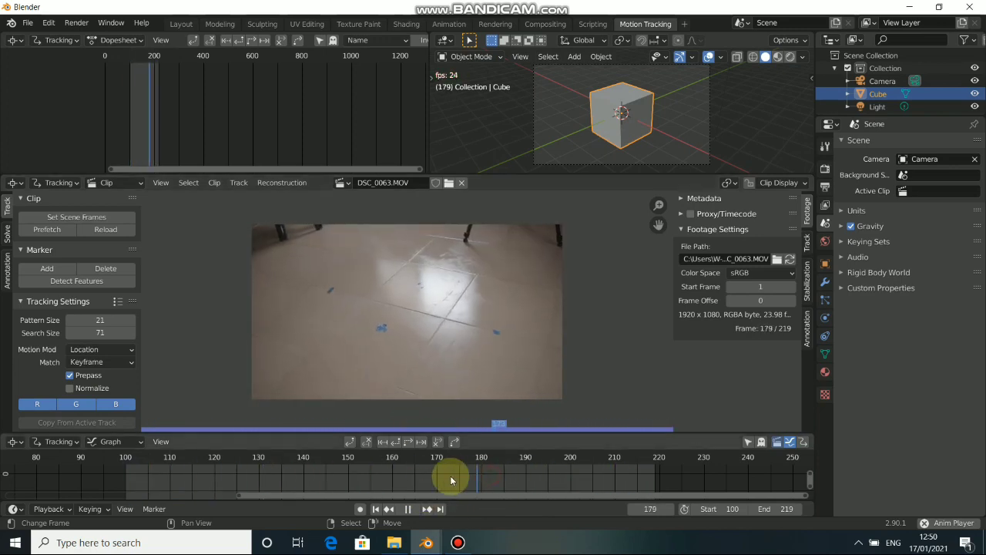
click(407, 508)
drag(495, 483, 459, 472)
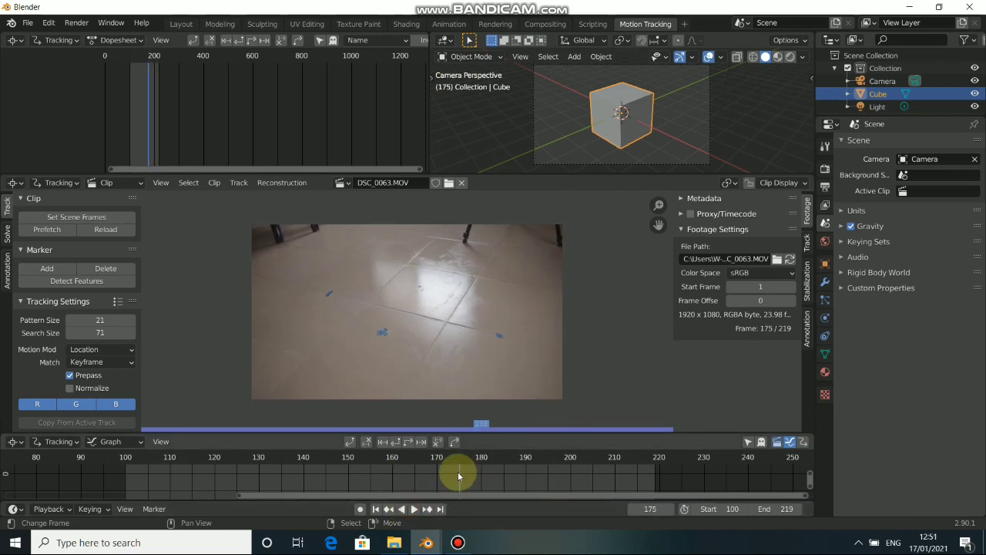
scroll(469, 234, up, 3)
middle_drag(500, 233, 441, 381)
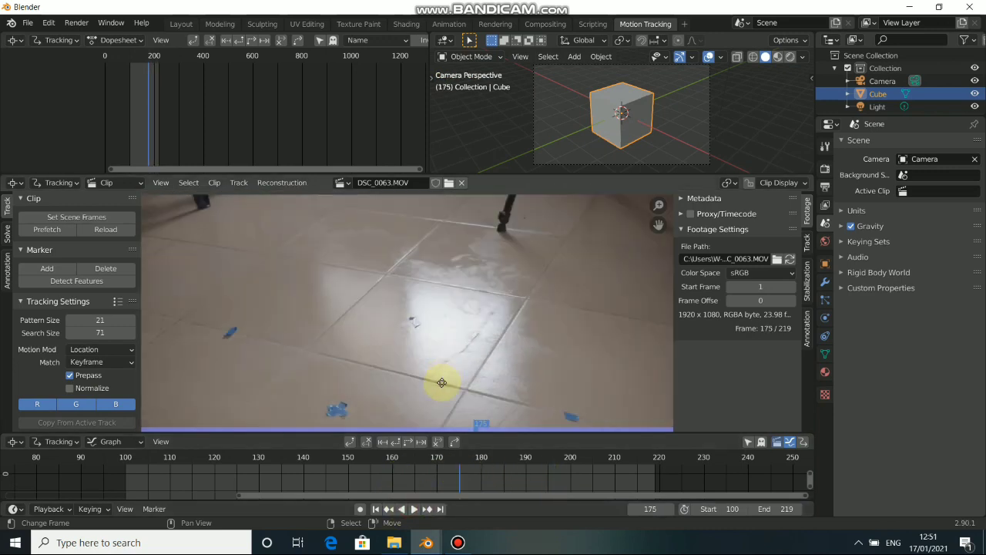
scroll(478, 319, up, 3)
scroll(520, 291, down, 3)
scroll(457, 321, down, 1)
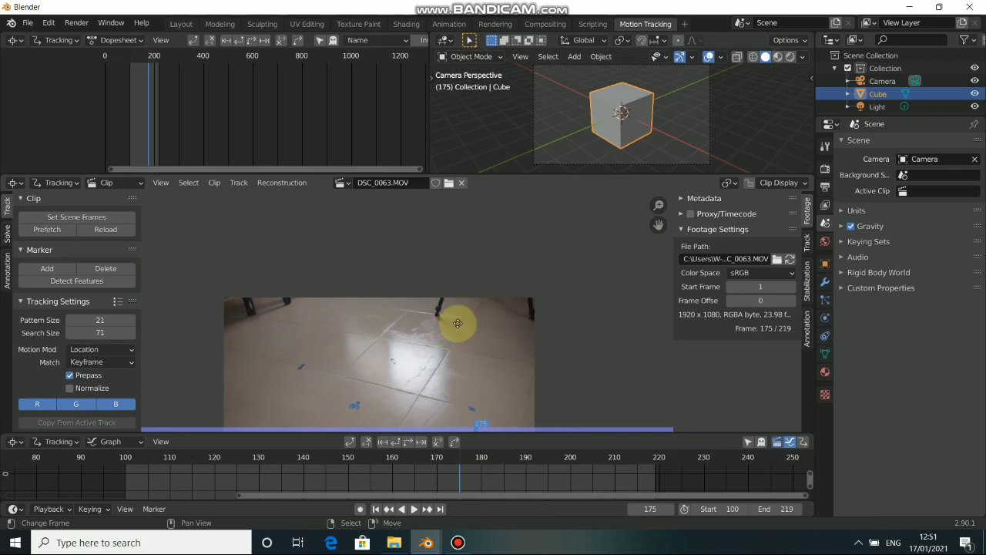
scroll(458, 321, down, 2)
middle_drag(458, 321, 511, 255)
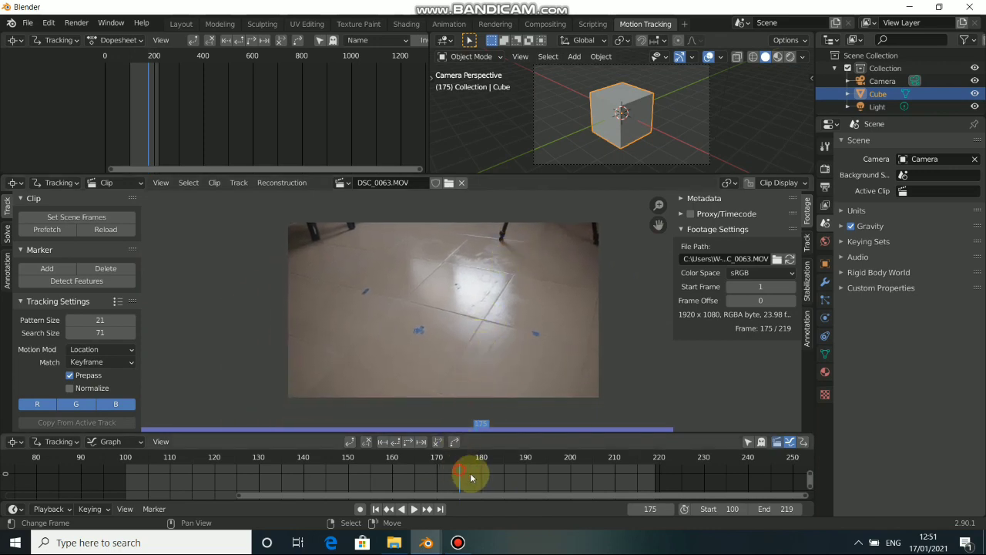
drag(471, 478, 495, 484)
scroll(457, 325, down, 1)
scroll(461, 344, up, 2)
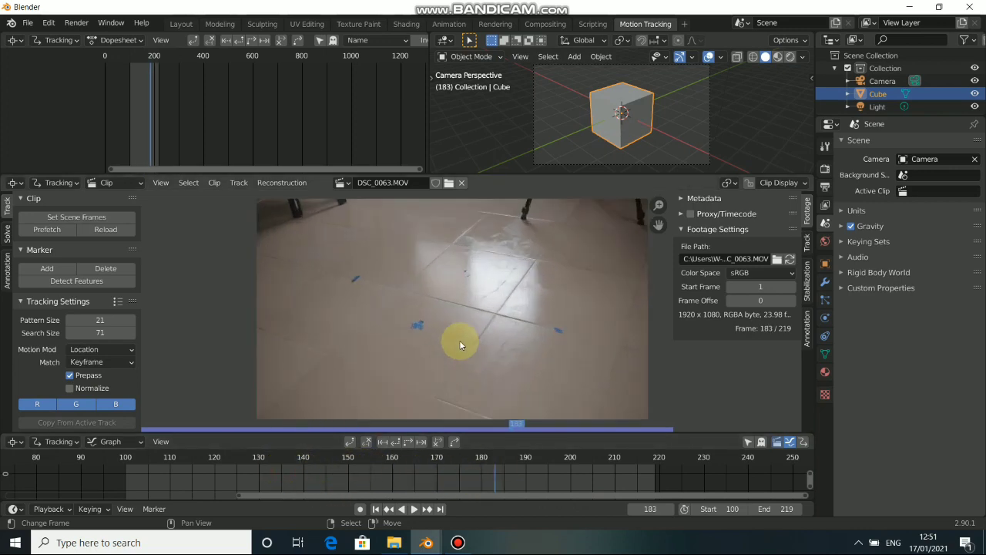
scroll(461, 344, down, 1)
Return to frame 100 and configure tracking with Normalize on, Previous frame matching and the Affine motion model
drag(495, 473, 395, 471)
click(376, 509)
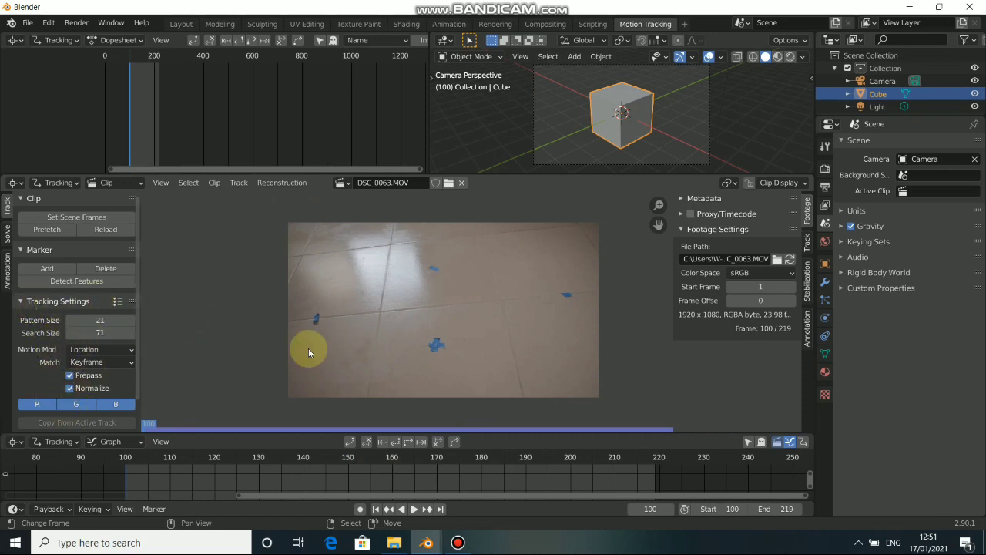
click(91, 362)
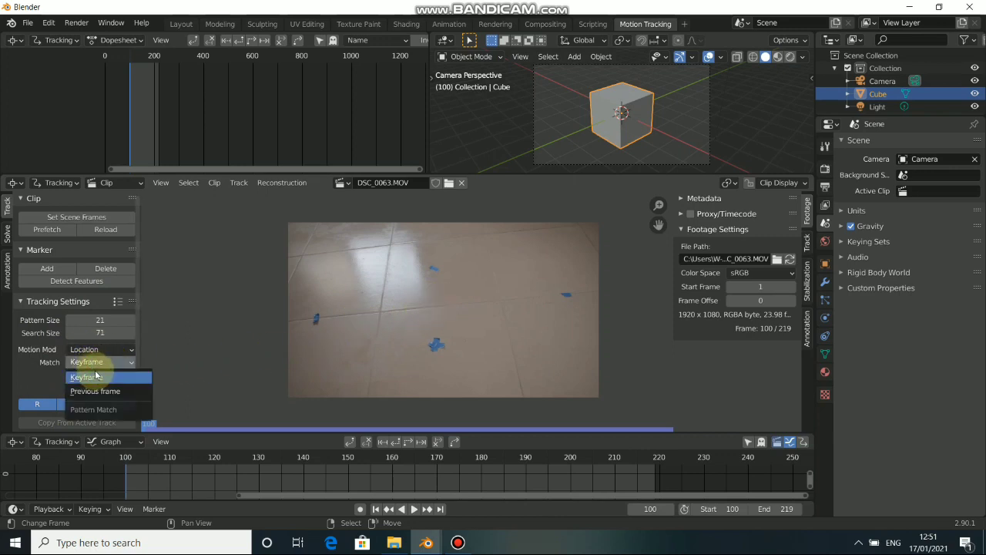
click(94, 391)
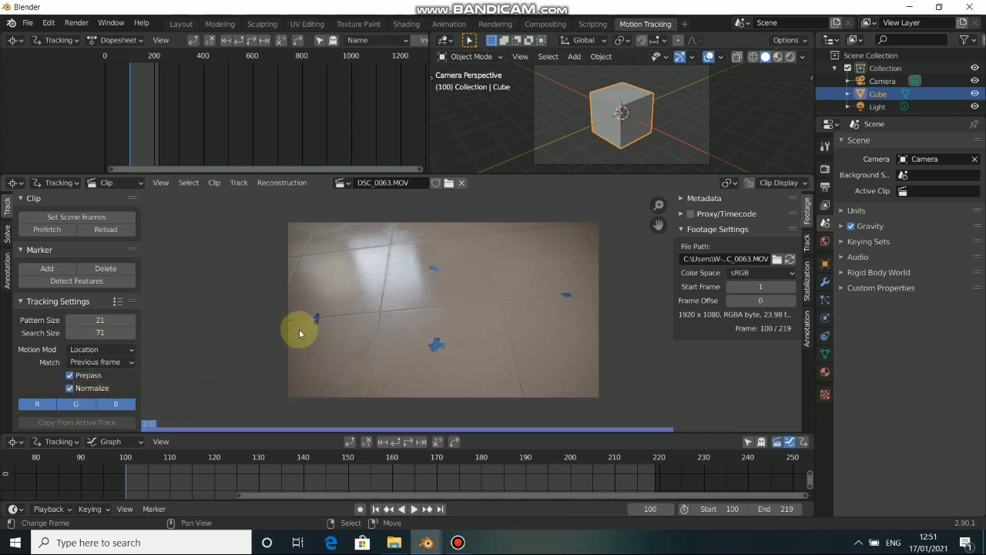
click(69, 352)
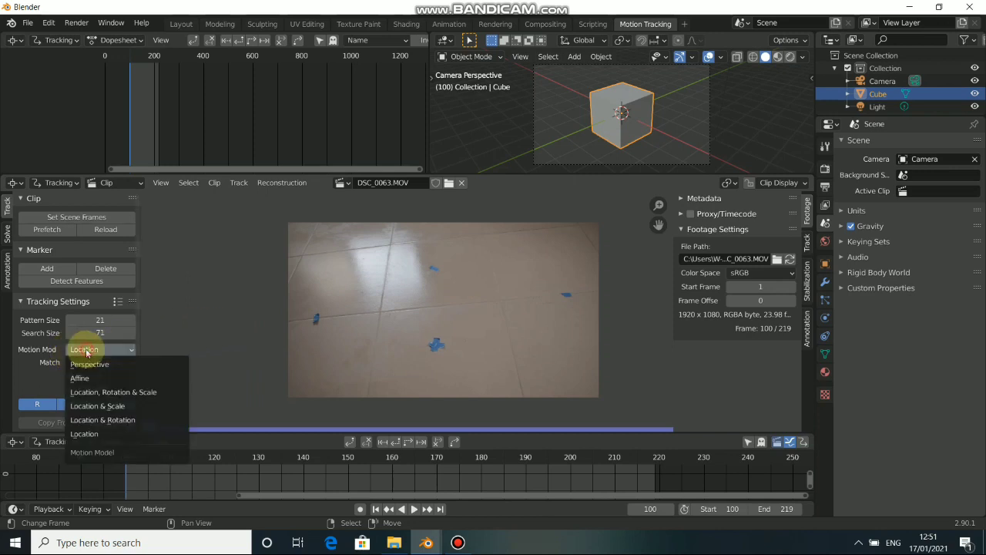
click(91, 375)
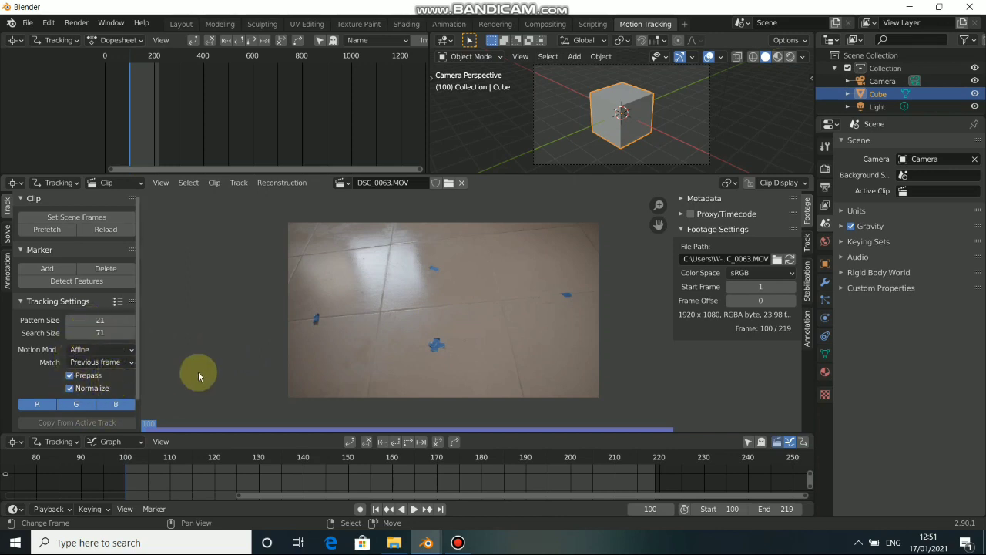
Add a tracking marker beside the upper arm of the blue tape cross near the middle of the frame
scroll(435, 327, up, 7)
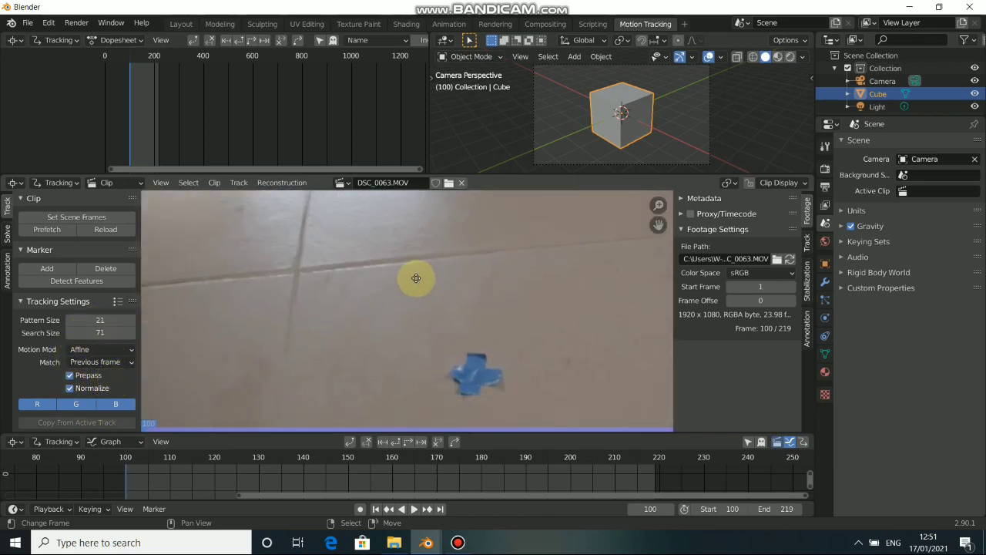
middle_drag(416, 278, 418, 219)
scroll(457, 312, up, 2)
middle_drag(496, 322, 469, 320)
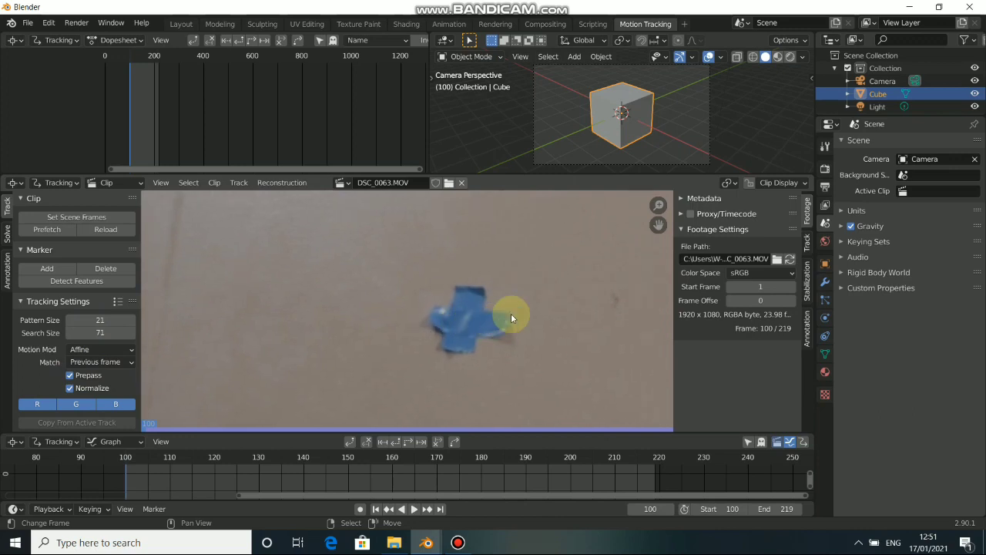
ctrl+click(485, 294)
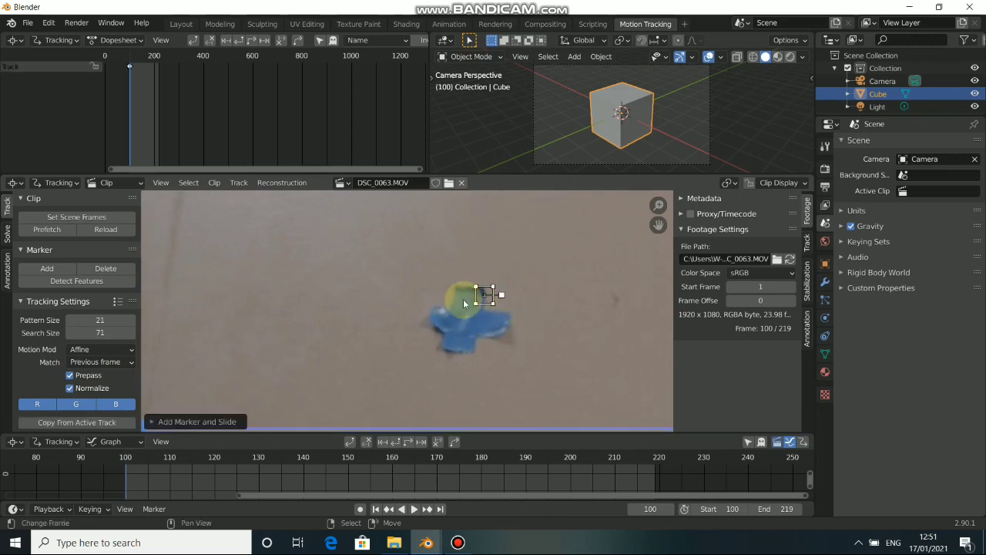
Turn on the display of marker search areas in the clip view
click(778, 183)
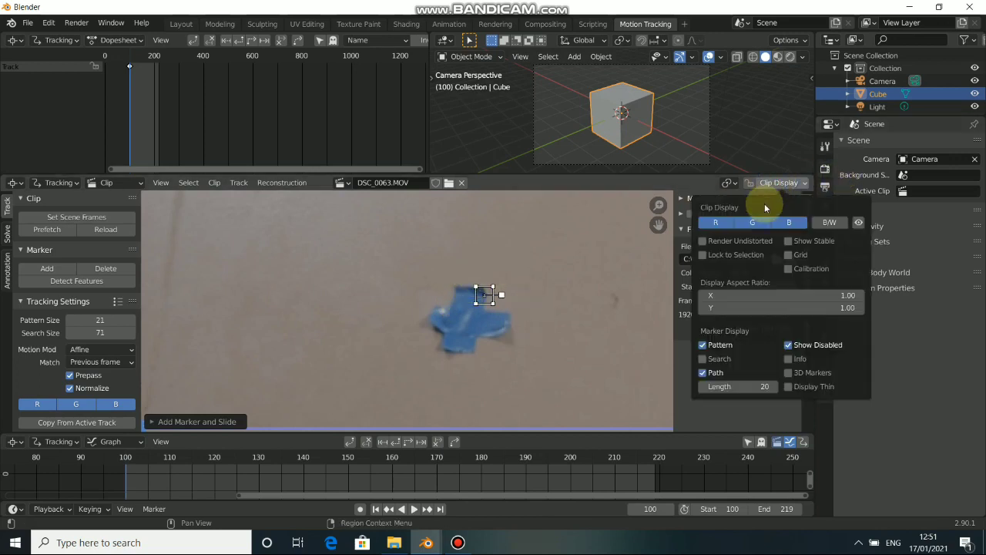
click(702, 360)
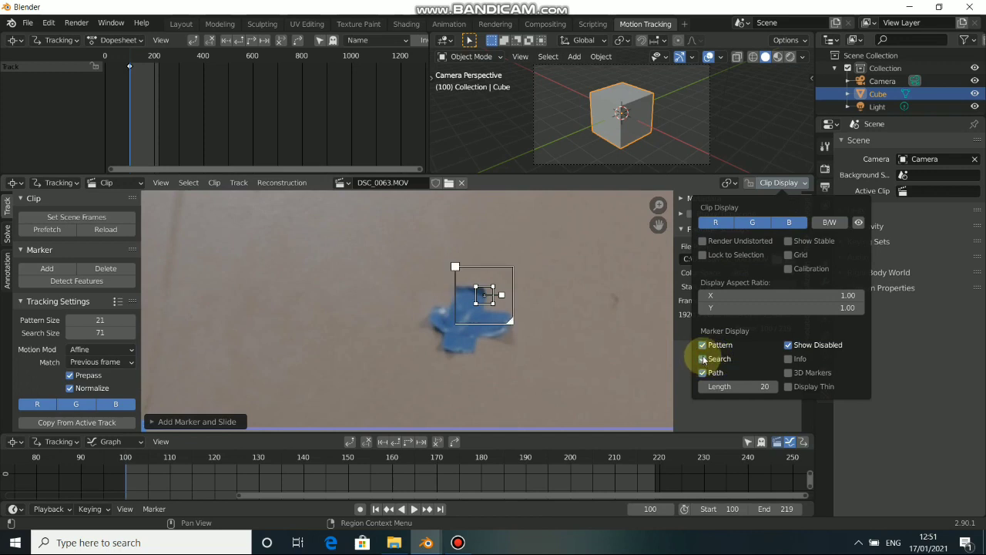
click(778, 183)
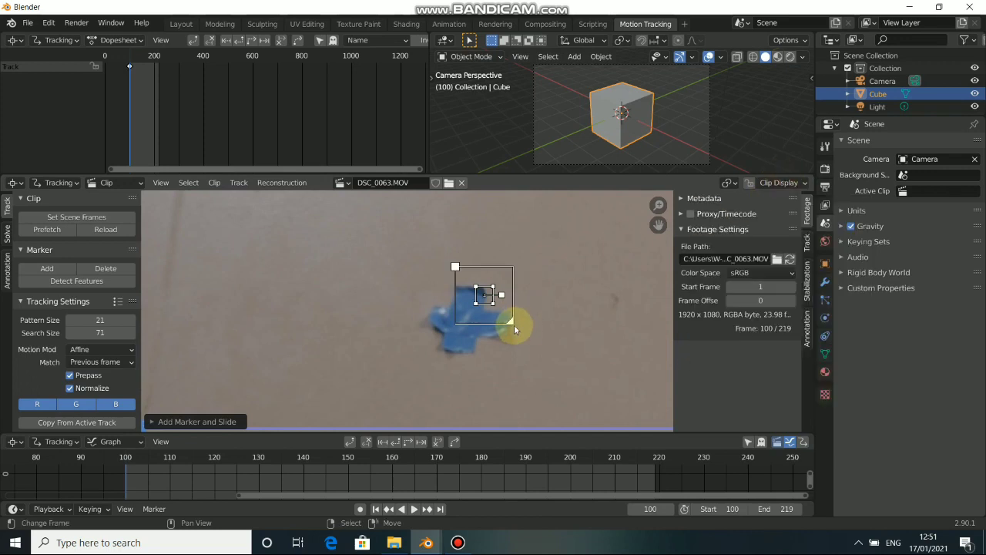
scroll(526, 316, down, 4)
scroll(523, 315, up, 4)
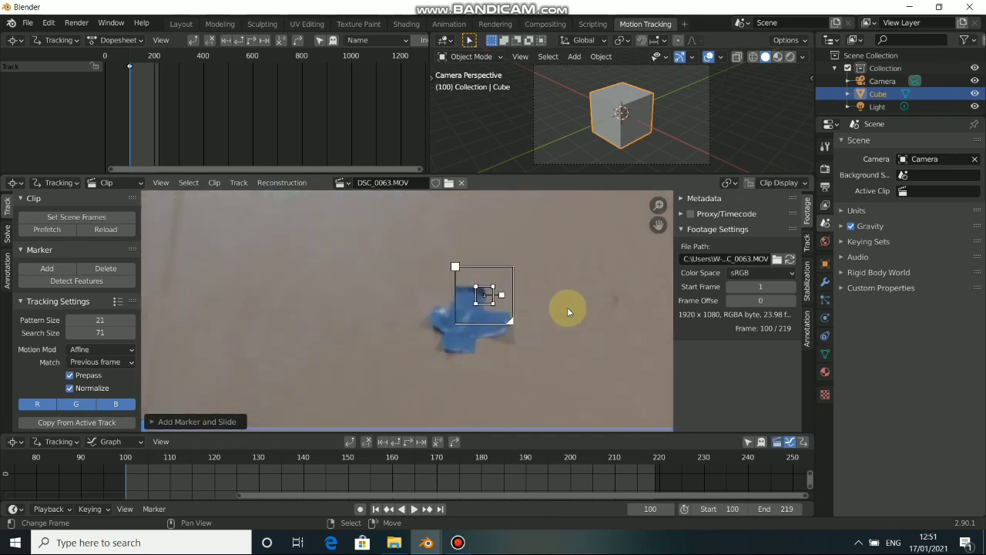
scroll(551, 295, down, 3)
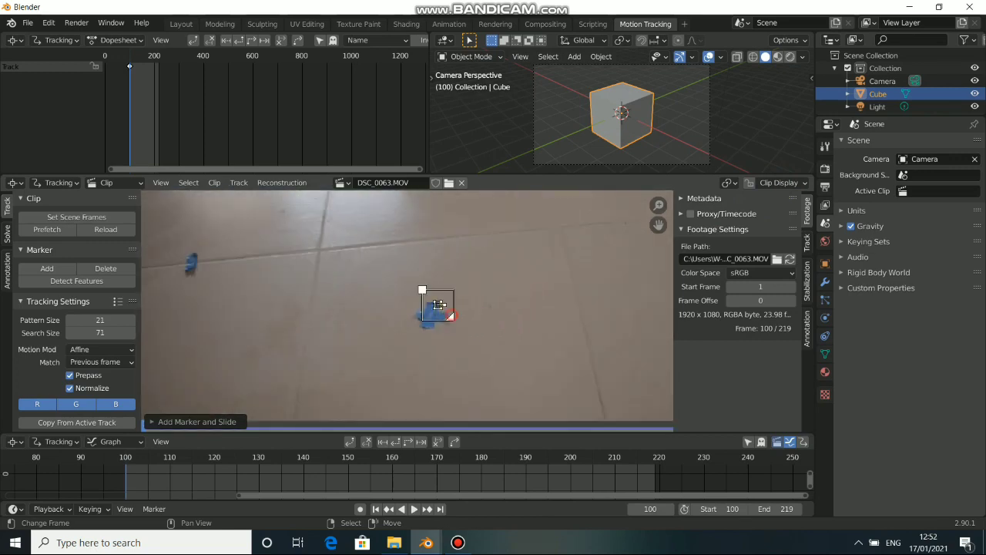
drag(452, 315, 556, 421)
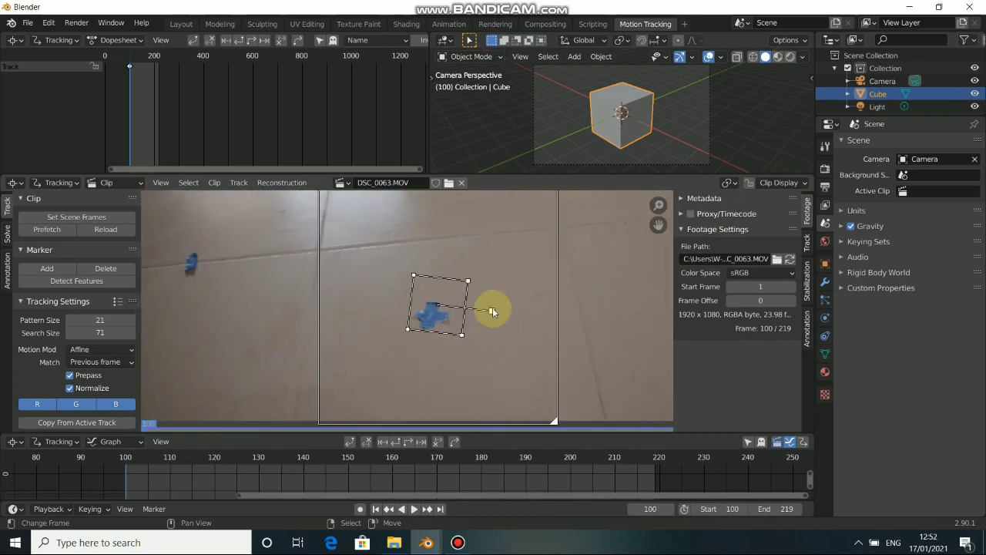
key(ctrl+z)
key(ctrl+z)
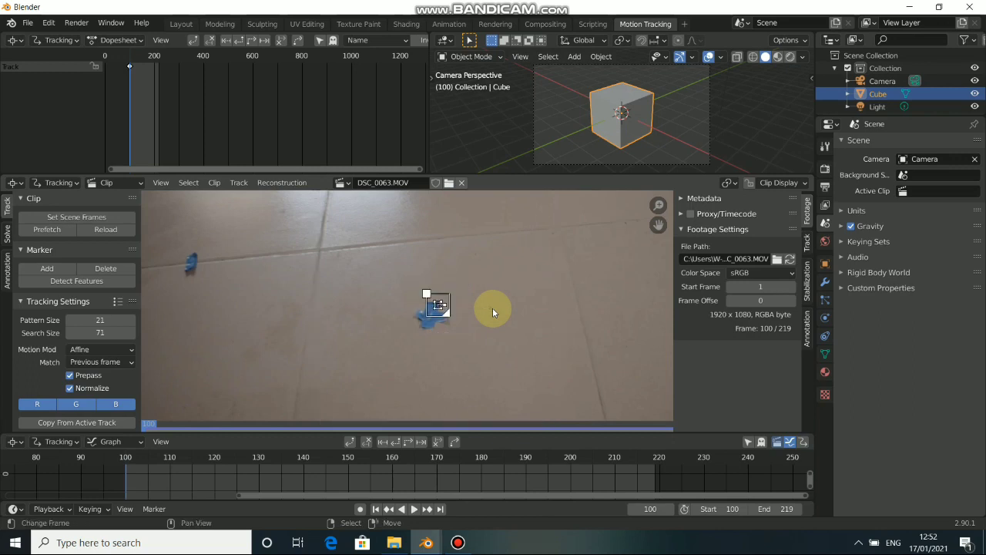
Enlarge the marker on the tape cross together with its search area and track it forward from frame 100 to frame 219
key(s)
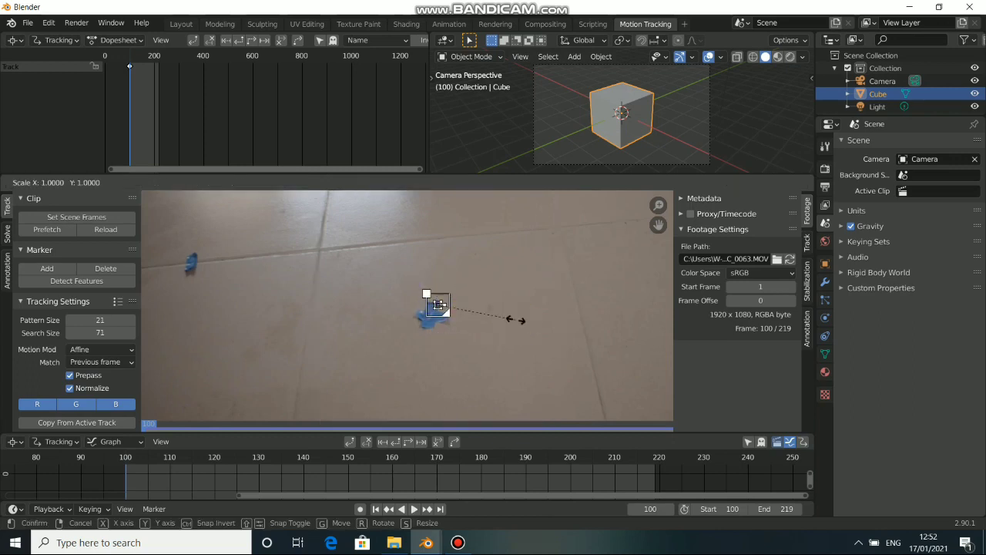
click(242, 387)
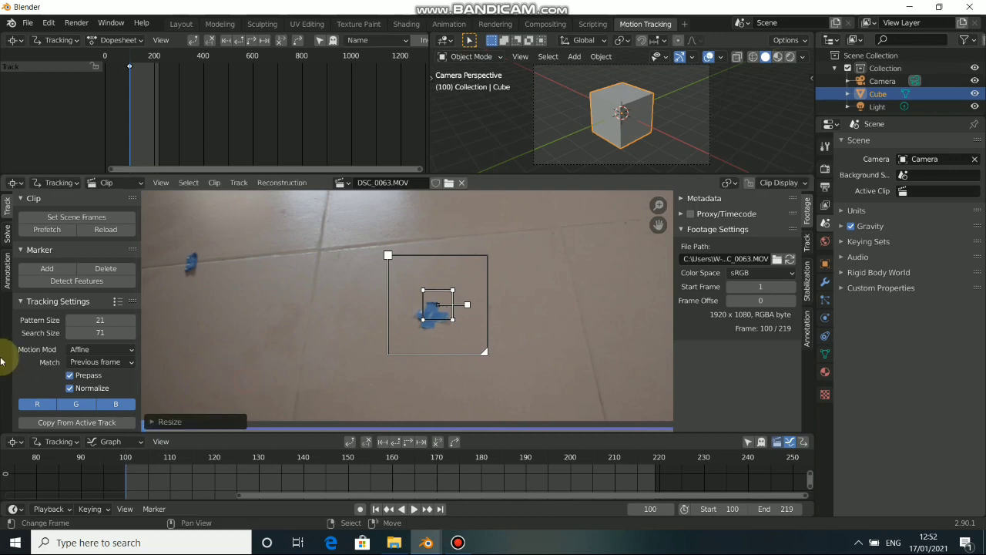
scroll(569, 327, up, 4)
mouse_move(472, 309)
middle_down()
mouse_move(521, 313)
mouse_move(409, 300)
middle_up()
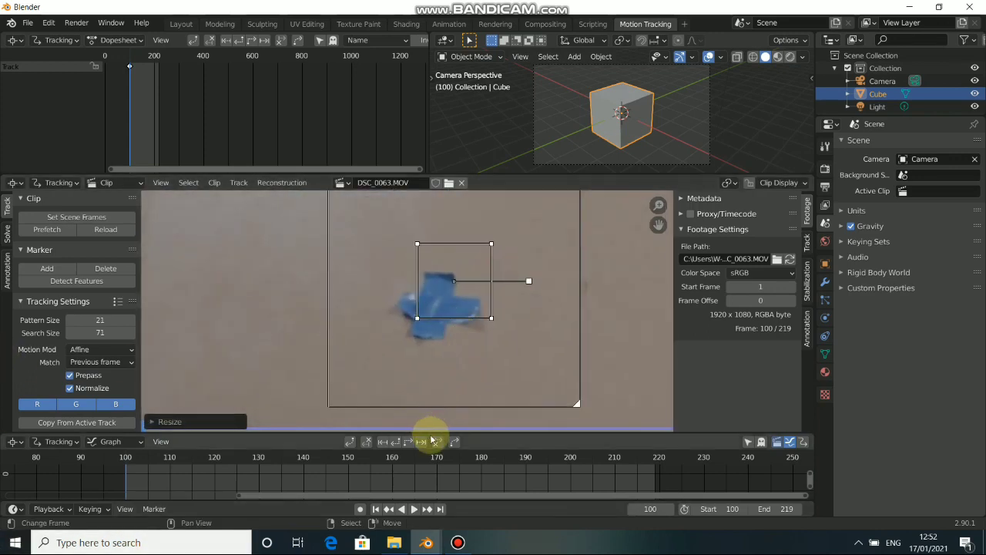
click(427, 443)
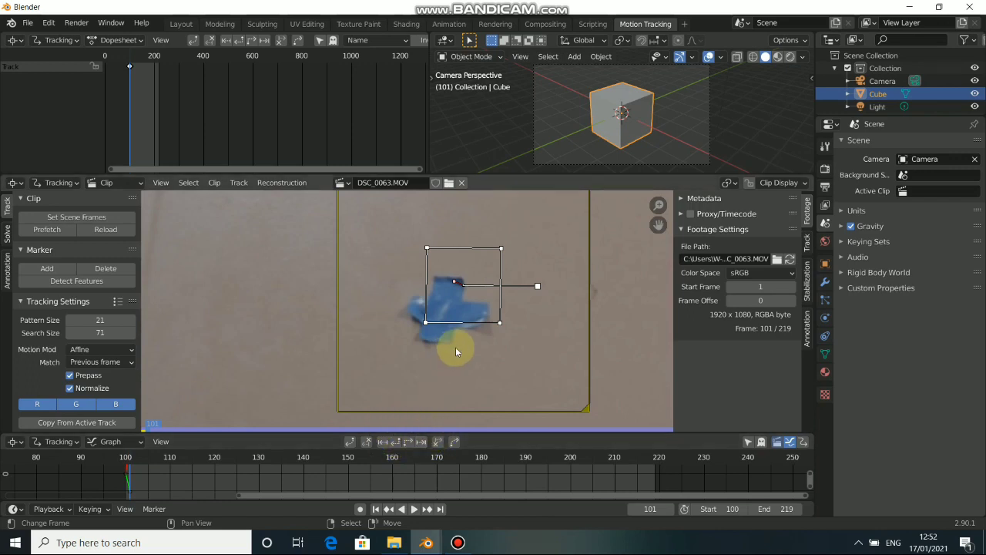
click(410, 444)
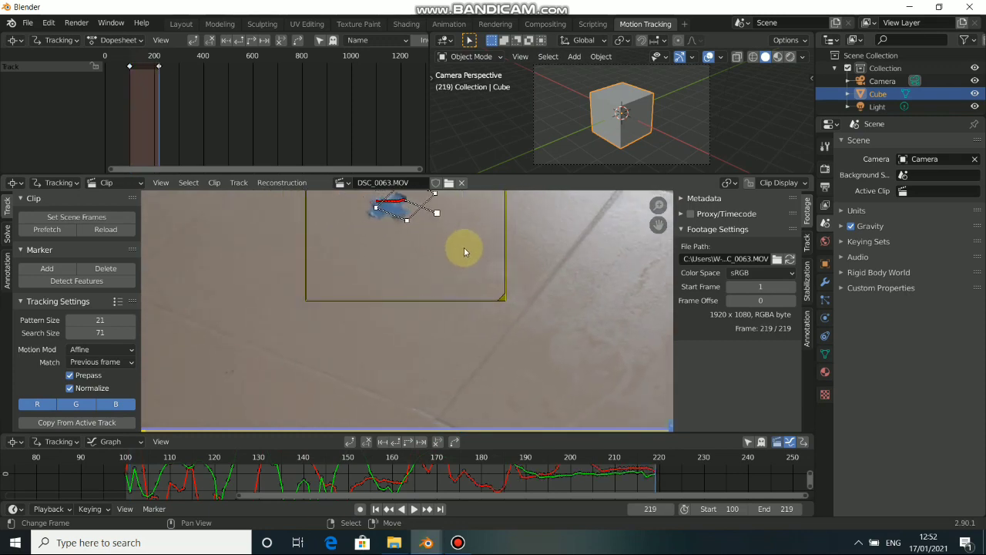
At frame 219, add a tracking marker on the left end of the blue tape strip on the tile joint and enlarge it
scroll(505, 347, up, 1)
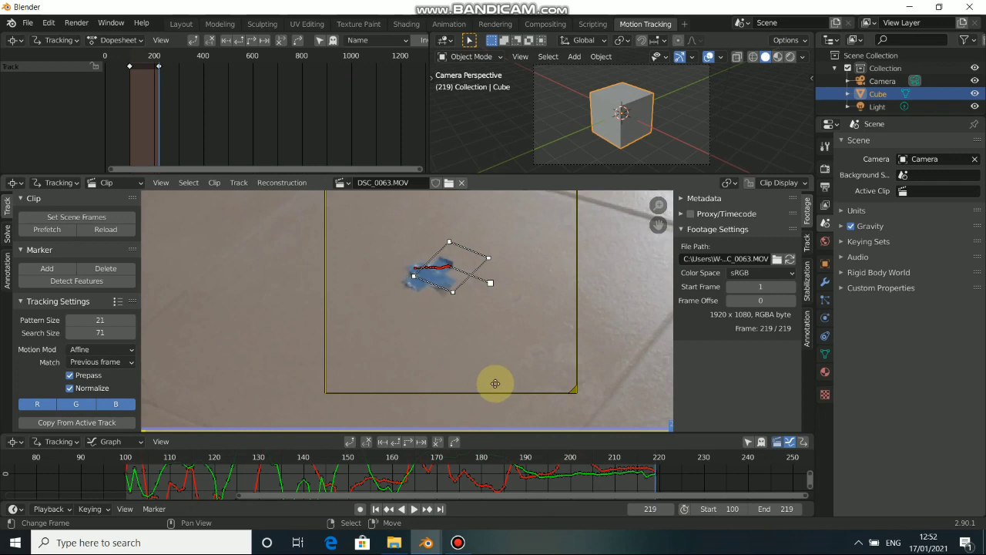
mouse_move(496, 383)
middle_down()
mouse_move(479, 346)
mouse_move(490, 351)
mouse_move(488, 296)
middle_up()
scroll(491, 373, down, 4)
middle_drag(533, 271, 491, 341)
scroll(505, 269, up, 5)
mouse_move(544, 306)
middle_down()
mouse_move(349, 363)
mouse_move(544, 316)
middle_up()
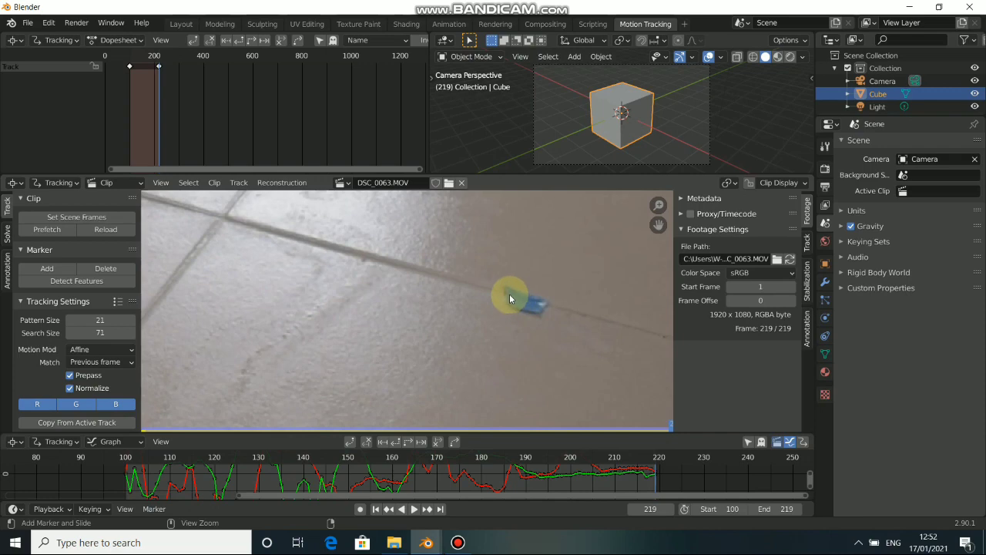
ctrl+click(505, 291)
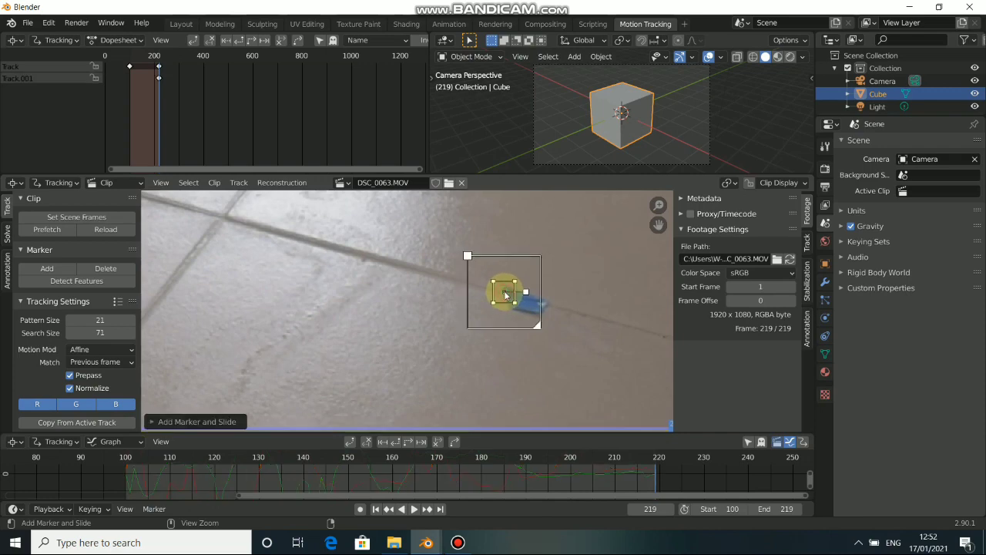
key(s)
click(661, 374)
click(588, 352)
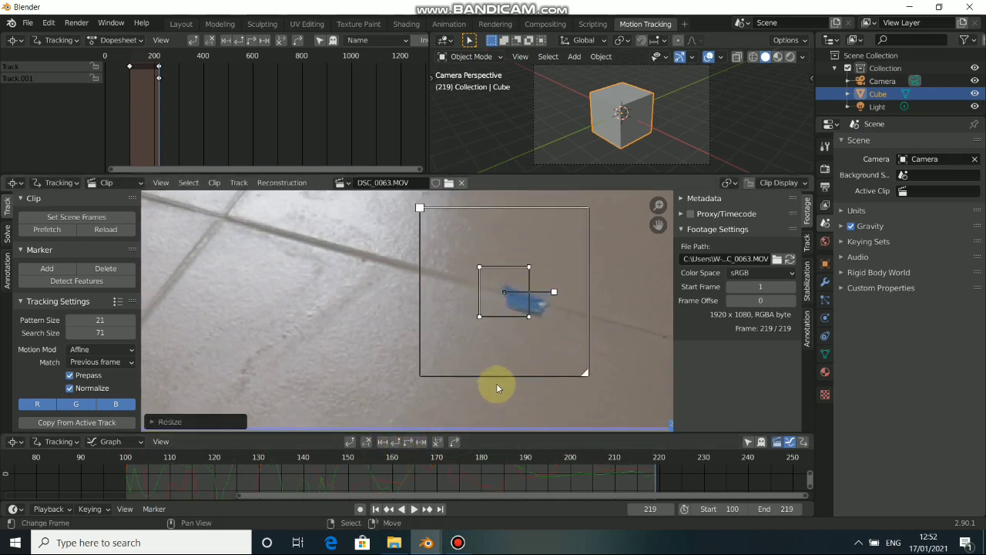
Lock the view to the selected marker and track it backward from frame 219 to frame 100
key(l)
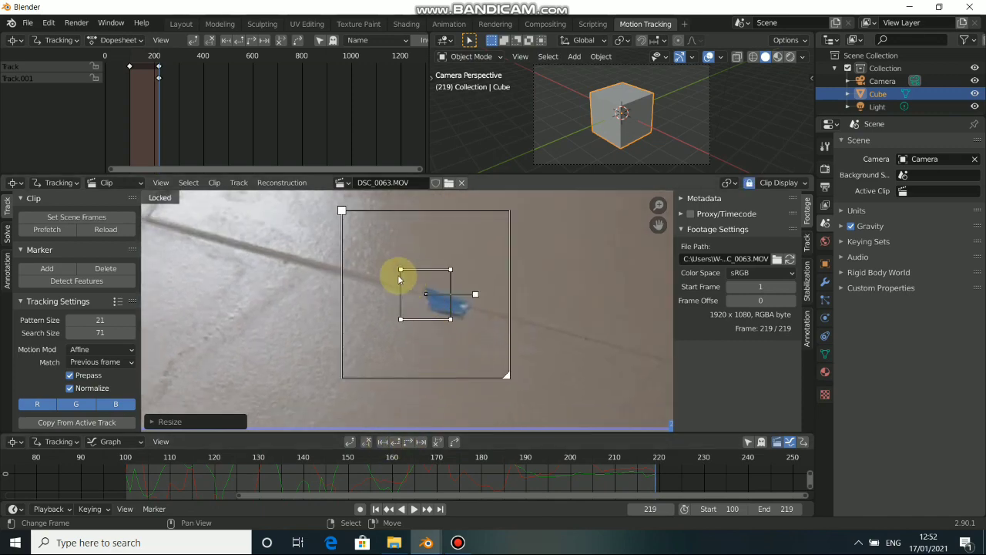
scroll(489, 321, down, 4)
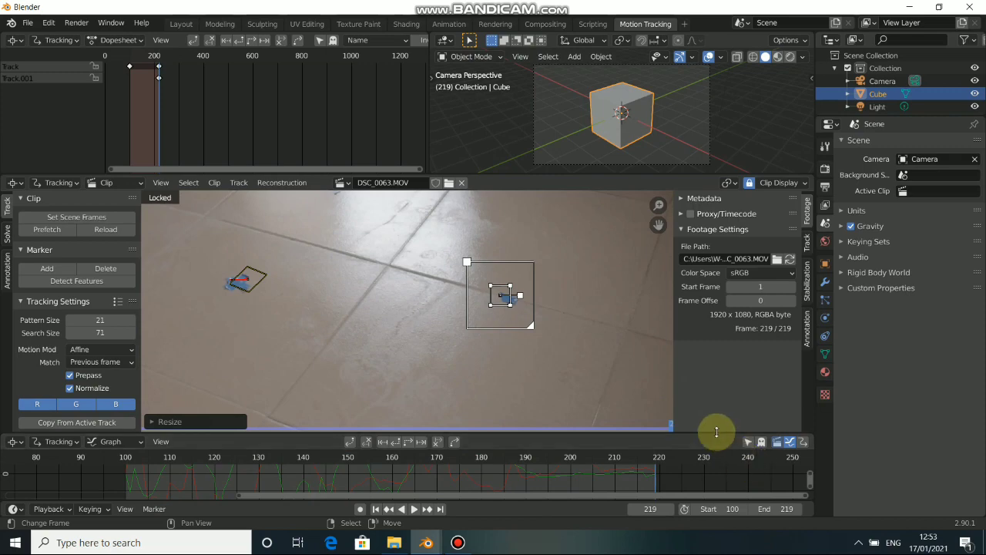
click(397, 441)
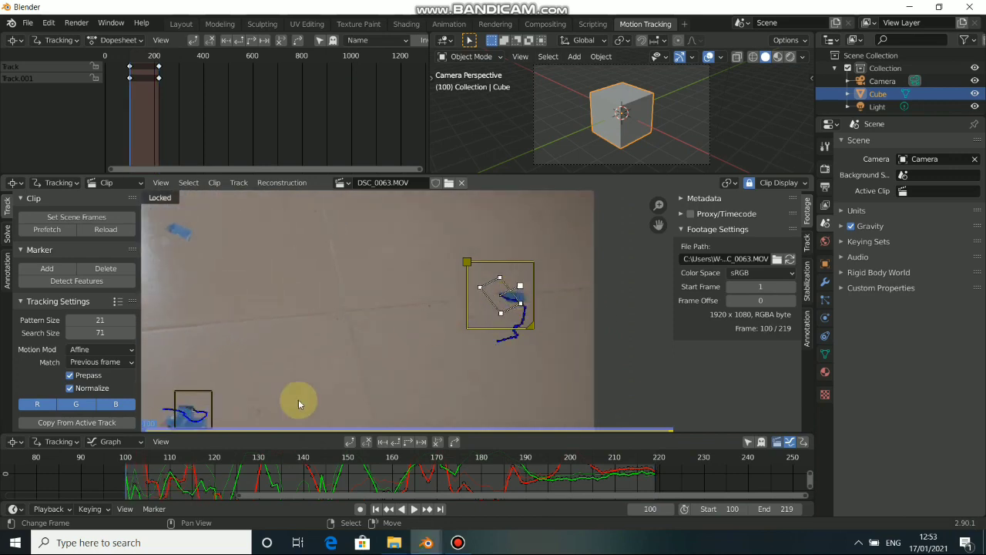
At frame 183, add a tracking marker on the upper end of the blue tape strip to the left of the cross and enlarge it
mouse_move(131, 469)
mouse_down()
mouse_move(577, 468)
mouse_move(427, 477)
mouse_move(370, 469)
mouse_move(293, 486)
mouse_move(393, 471)
mouse_move(524, 480)
mouse_move(408, 469)
mouse_move(494, 477)
mouse_up()
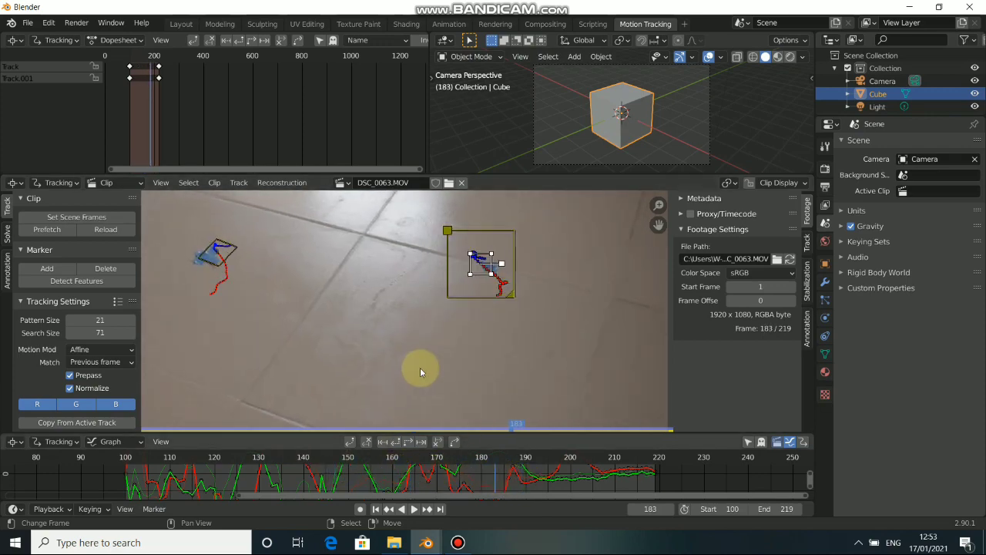
click(443, 341)
scroll(396, 334, down, 4)
middle_drag(409, 335, 519, 331)
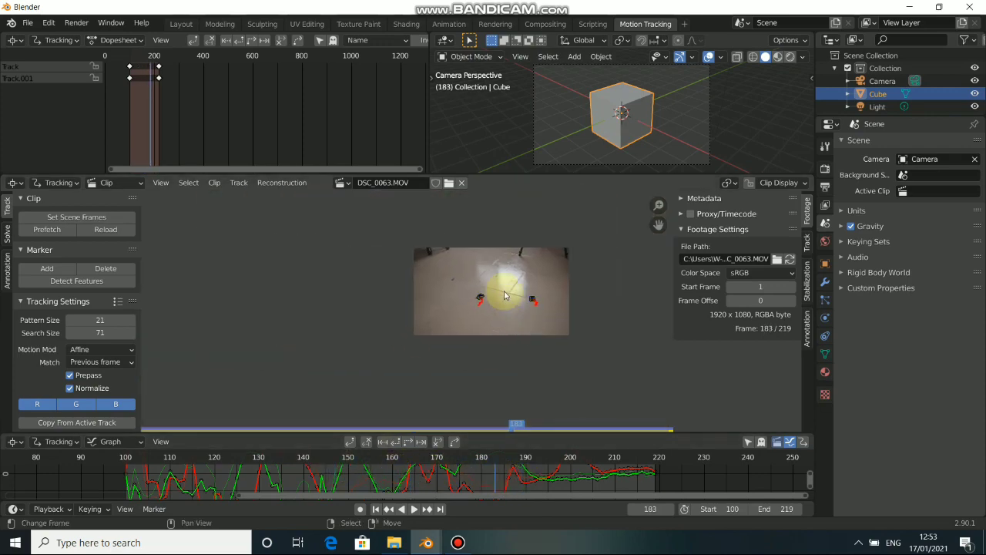
scroll(505, 289, up, 8)
middle_drag(528, 271, 366, 380)
middle_drag(567, 274, 419, 317)
scroll(472, 362, up, 3)
middle_drag(481, 316, 462, 302)
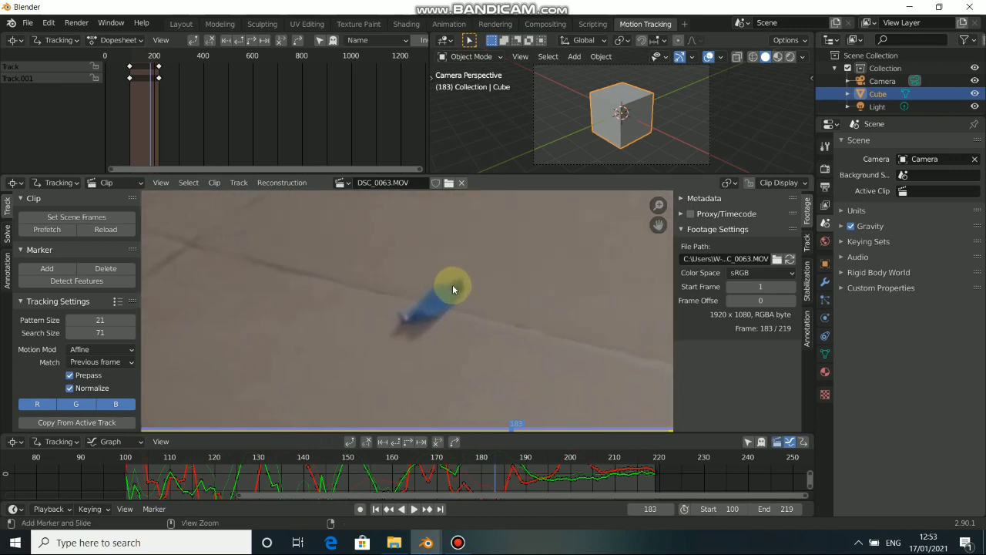
ctrl+click(452, 285)
key(s)
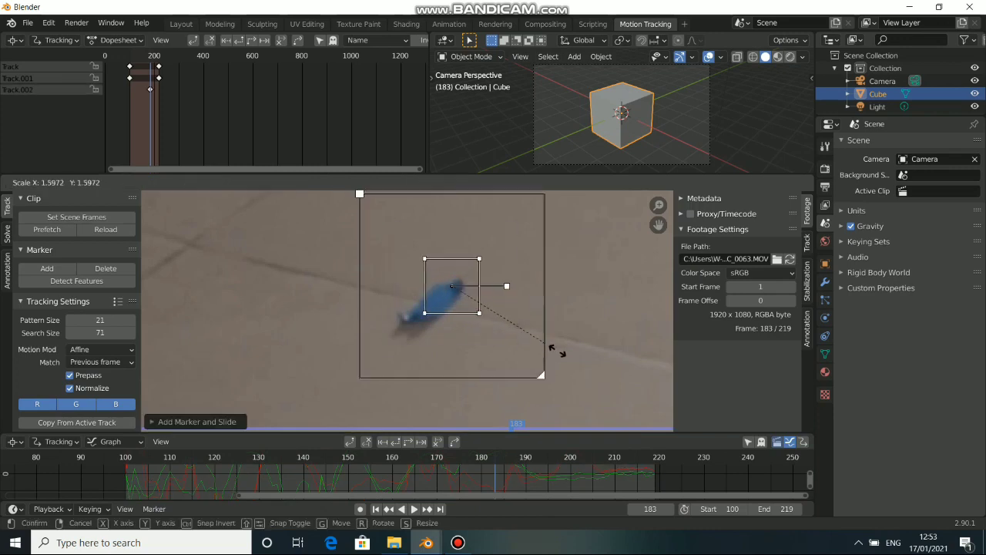
click(649, 403)
Track the new marker forward from frame 183 to the end of the clip and backward from frame 183 to frame 100
scroll(557, 369, down, 9)
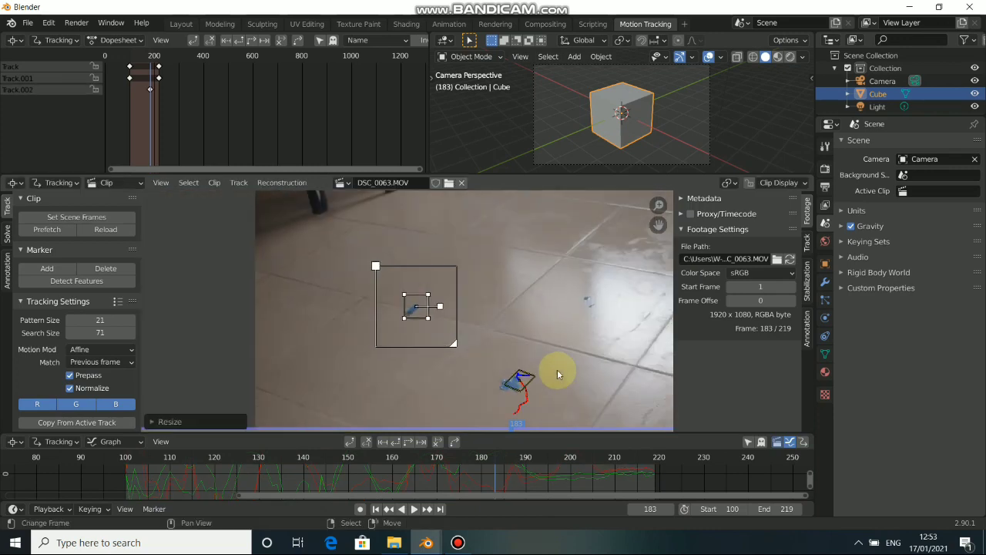
middle_drag(502, 345, 499, 320)
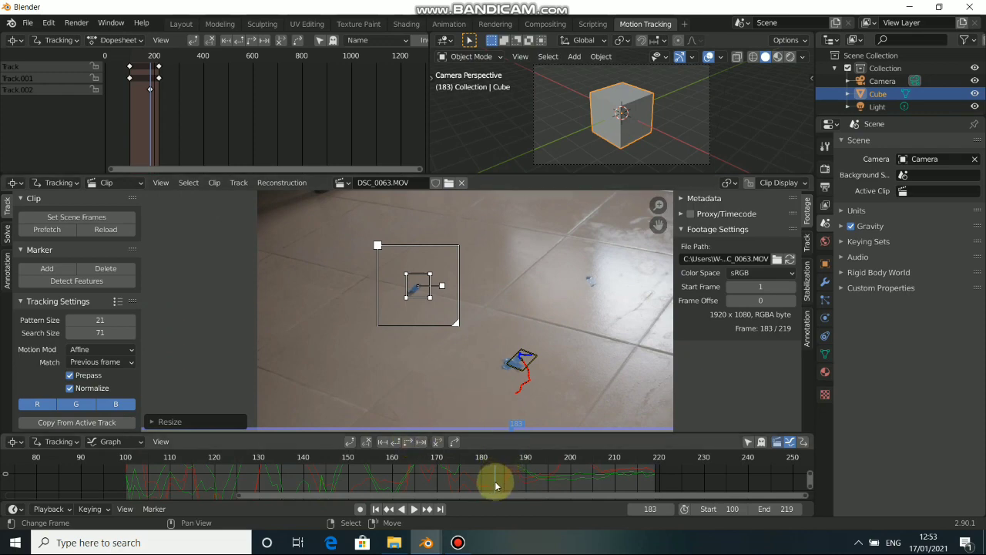
click(411, 443)
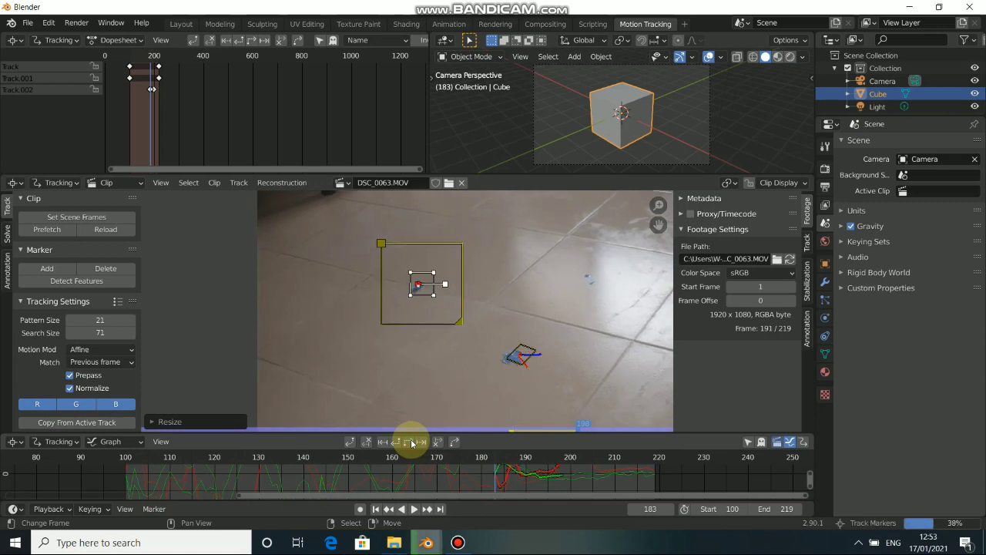
click(497, 477)
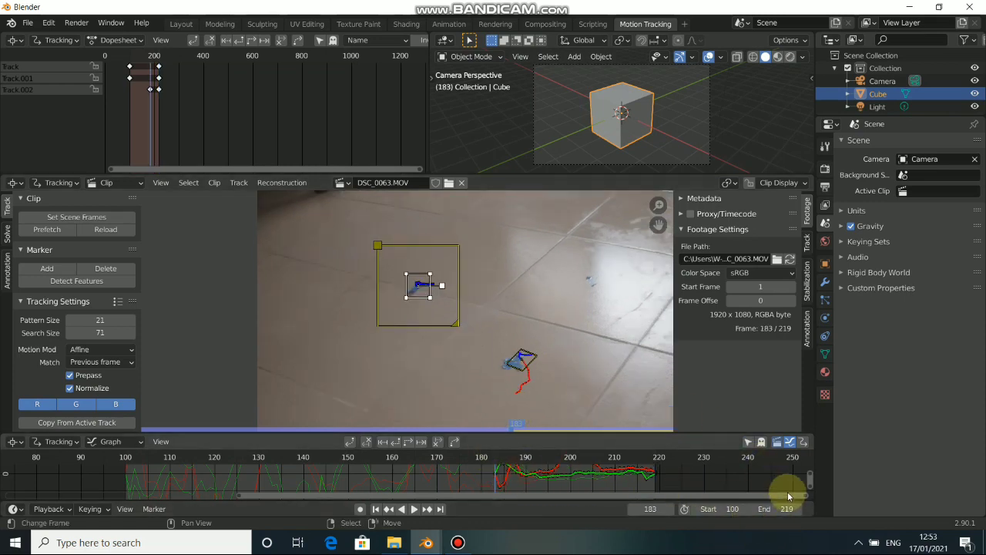
click(399, 445)
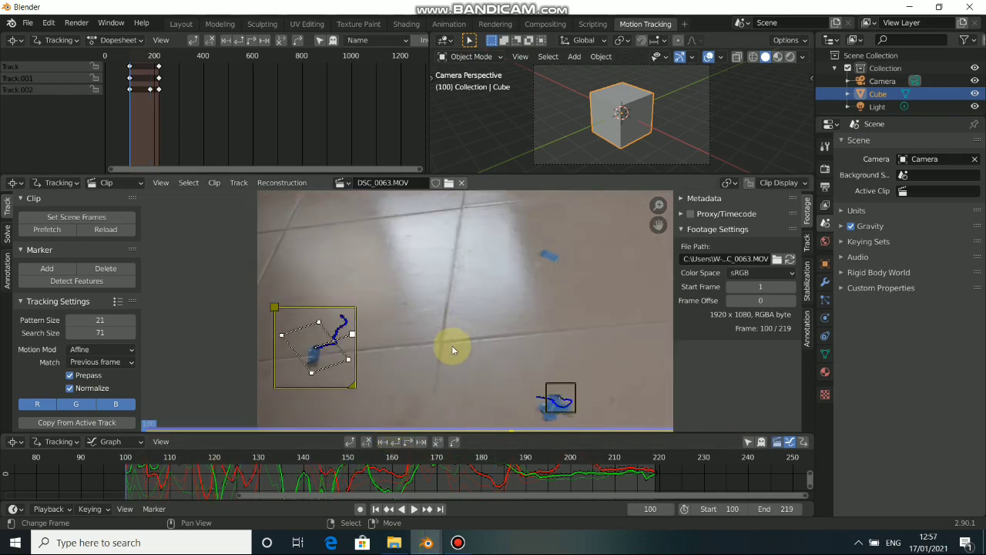
Examine the untracked blue tape strip beside the light reflection and the layout of the existing tracks at frame 100
scroll(436, 315, down, 3)
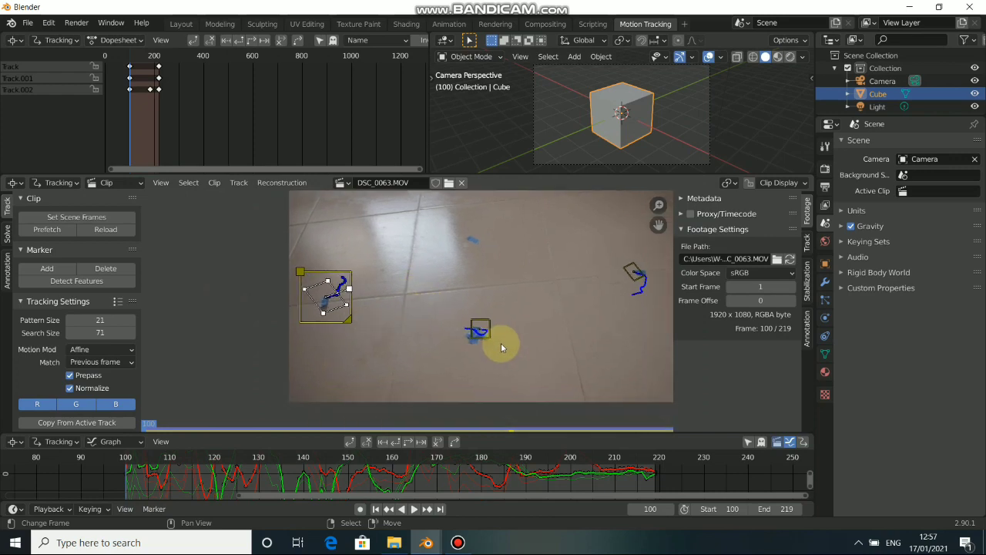
scroll(501, 348, up, 3)
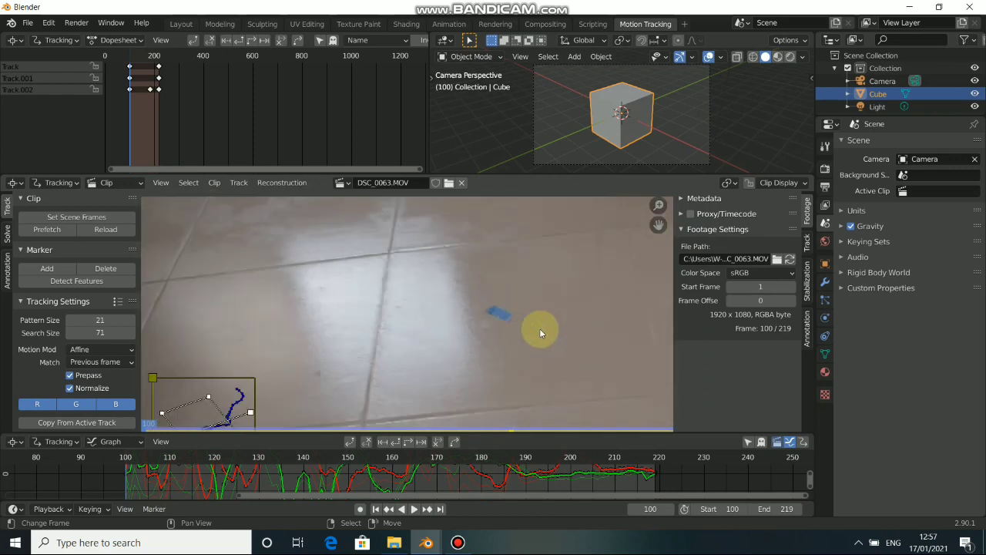
scroll(502, 293, down, 3)
scroll(452, 293, up, 4)
middle_drag(452, 293, 462, 323)
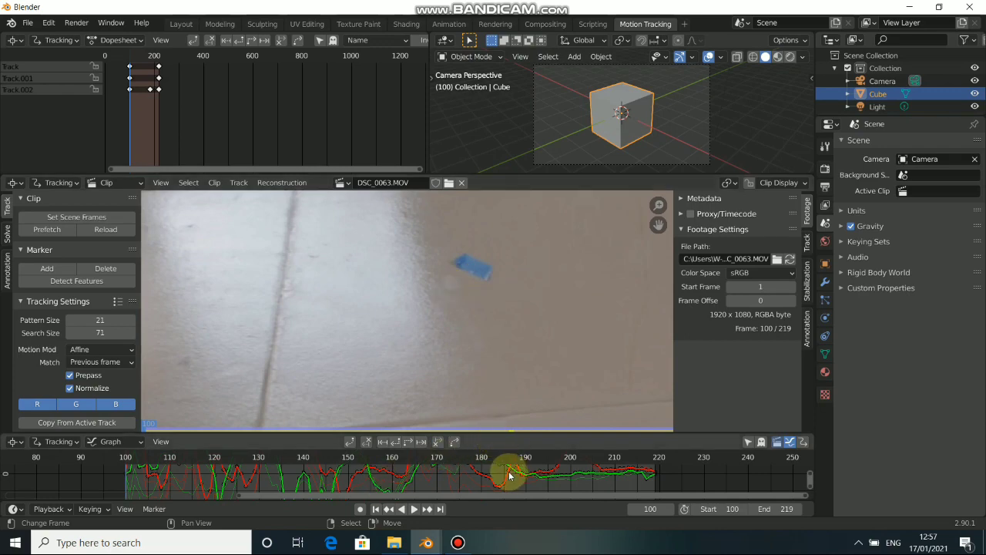
middle_drag(508, 475, 543, 476)
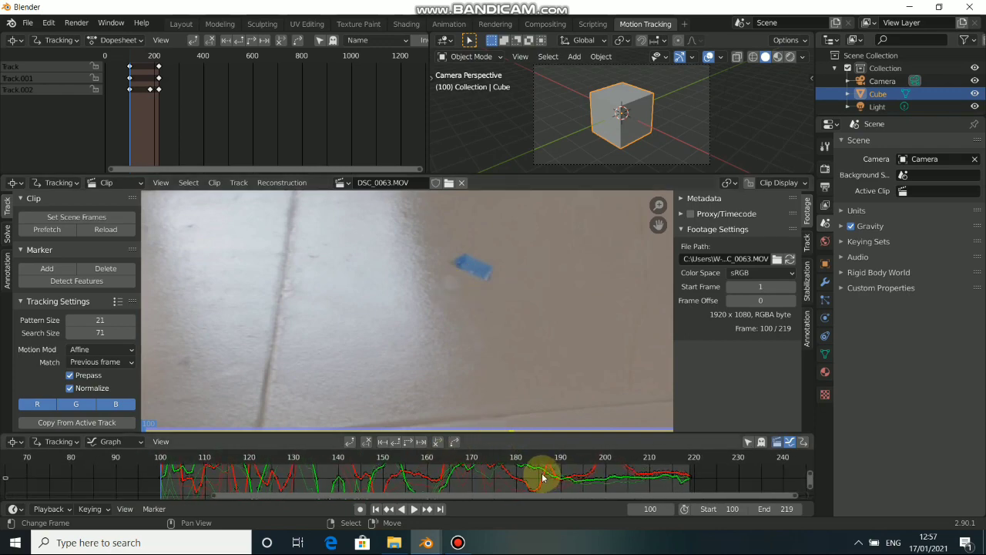
scroll(566, 312, down, 4)
middle_drag(581, 282, 571, 259)
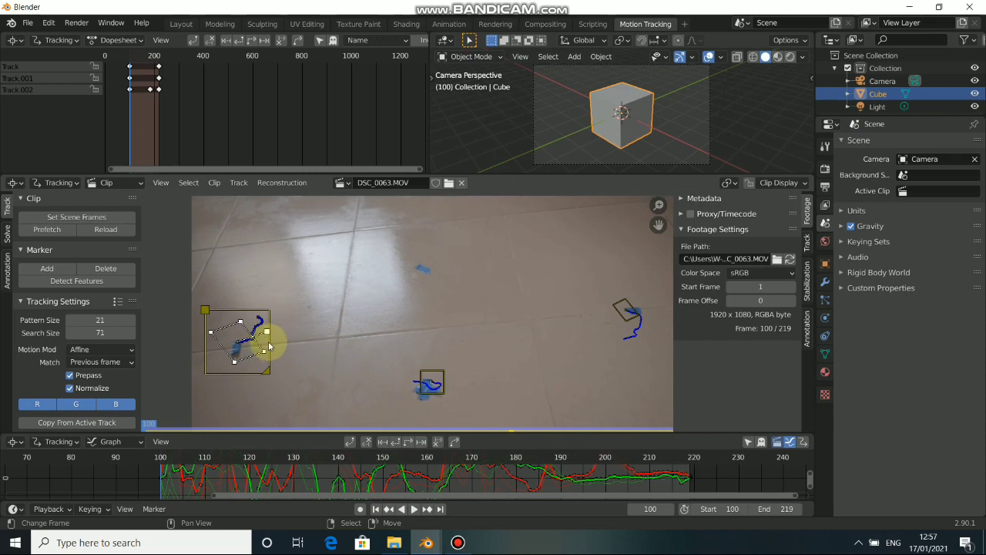
scroll(447, 276, down, 1)
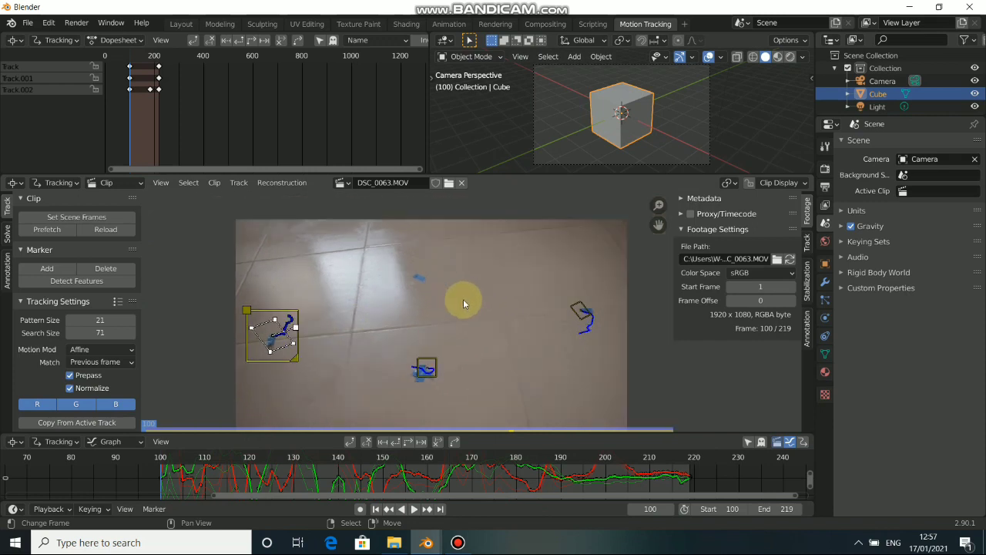
scroll(424, 294, up, 1)
scroll(415, 302, down, 1)
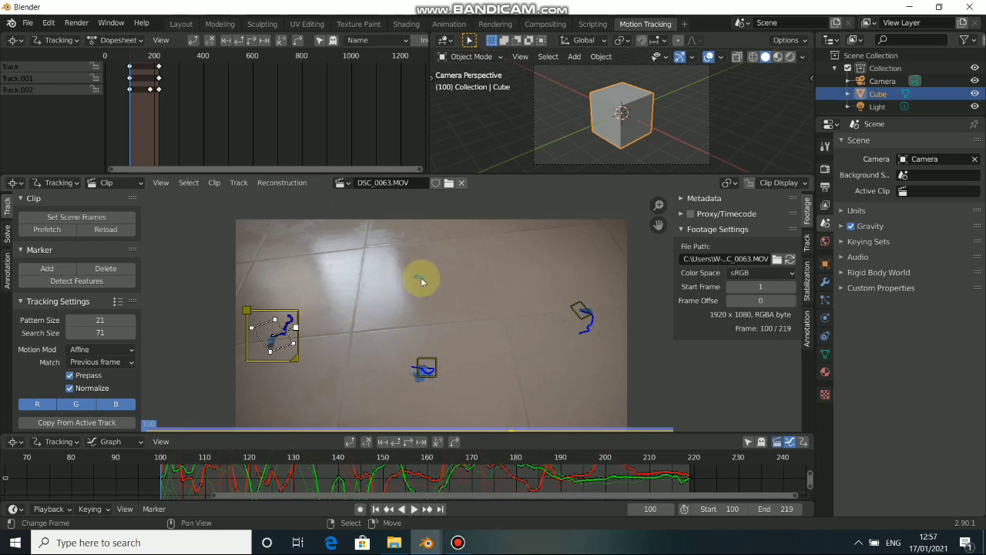
At frame 100, add a tracking marker on the end of the blue tape strip beside the light reflection and enlarge it
scroll(413, 290, up, 1)
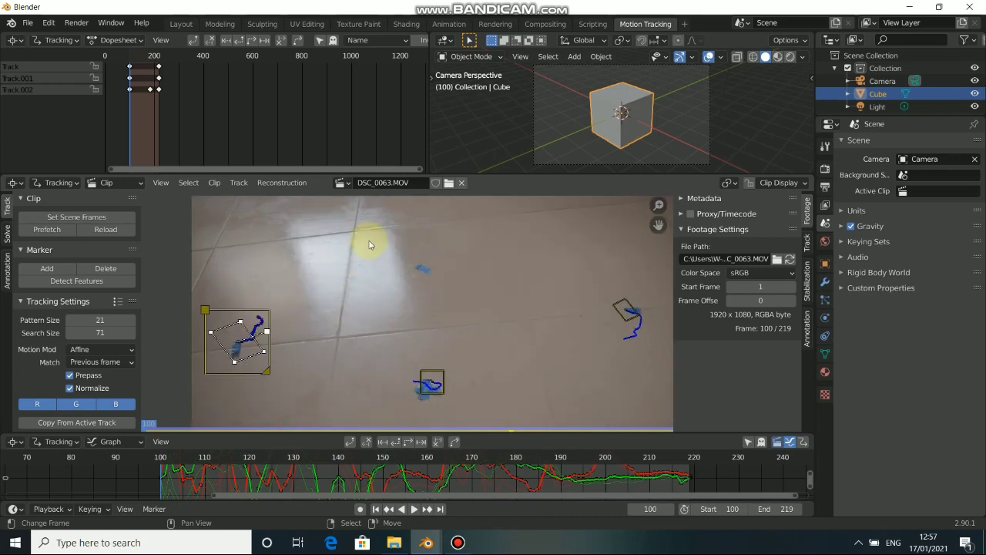
scroll(383, 273, up, 3)
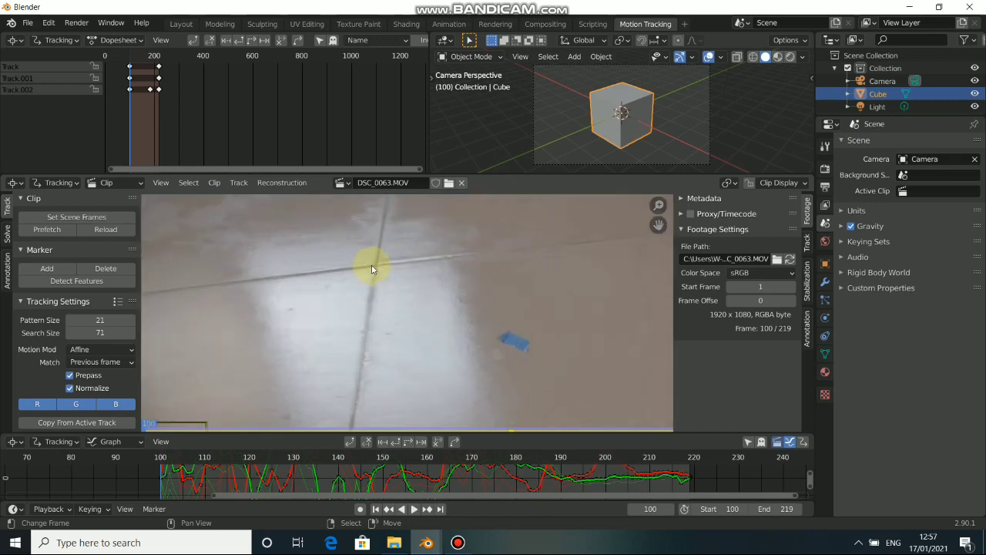
scroll(371, 268, down, 4)
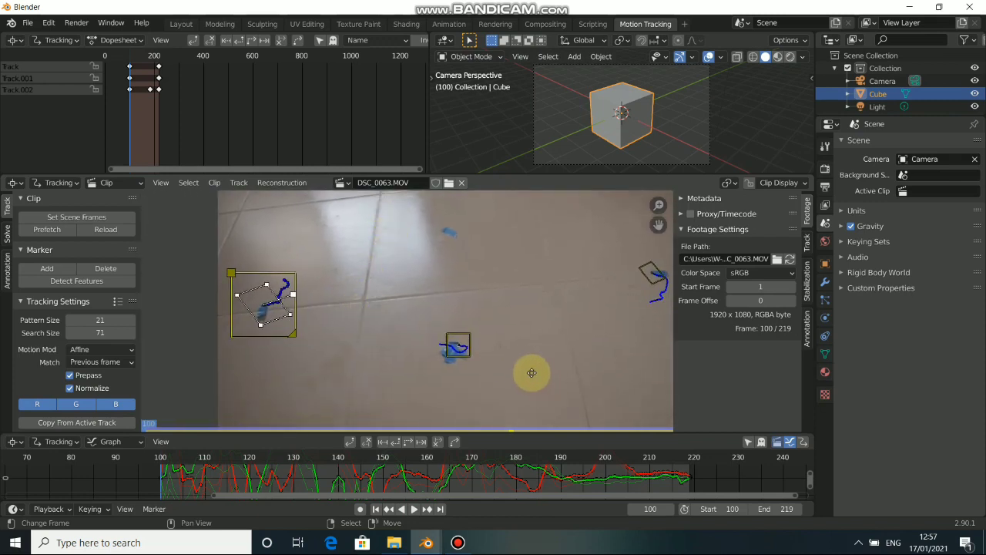
middle_drag(532, 373, 493, 368)
middle_drag(546, 305, 546, 360)
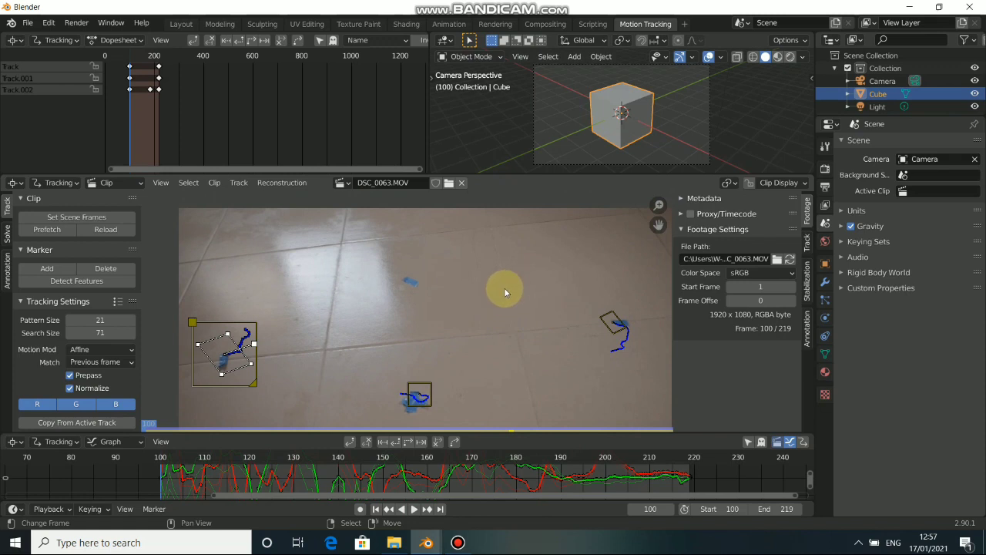
scroll(439, 311, down, 1)
middle_drag(440, 311, 459, 272)
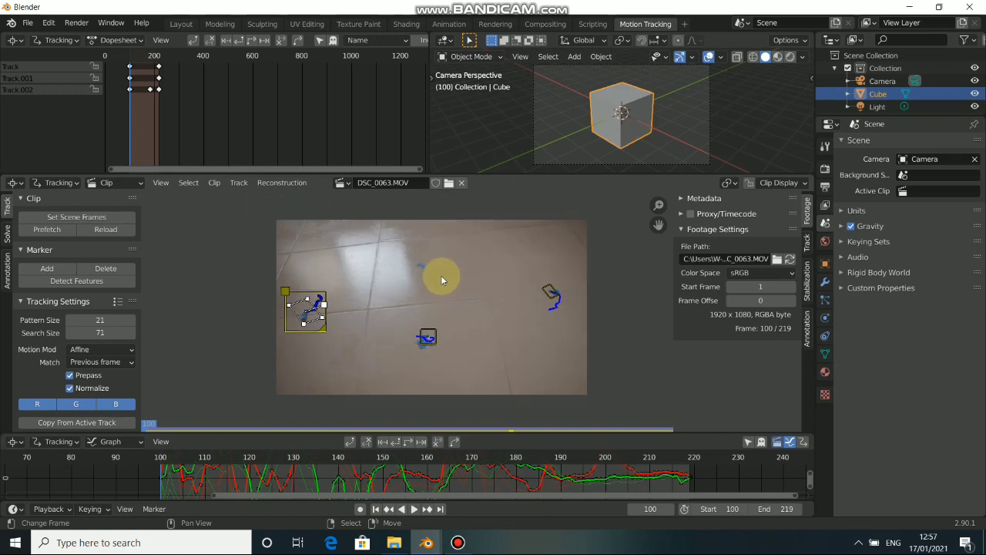
scroll(435, 261, up, 2)
middle_drag(440, 263, 461, 292)
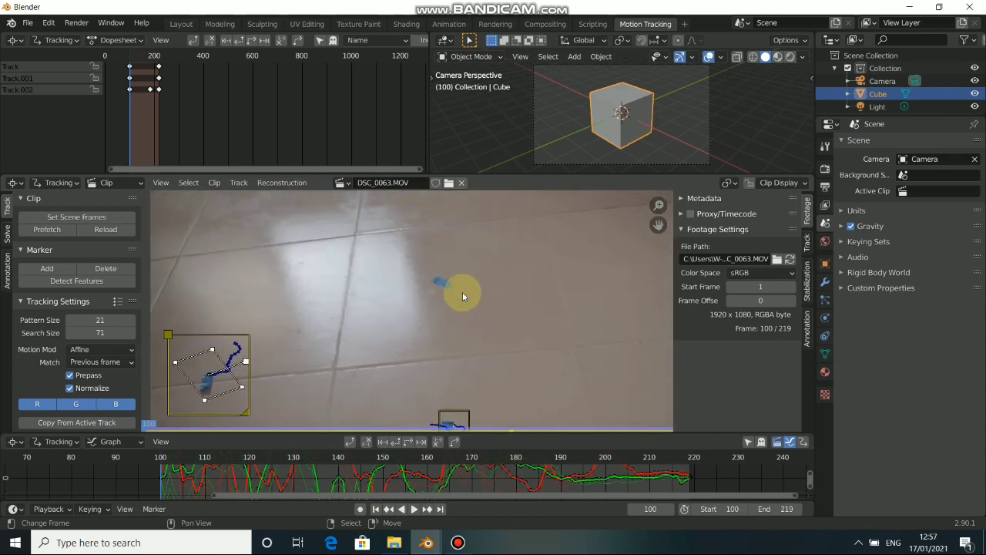
scroll(457, 292, up, 1)
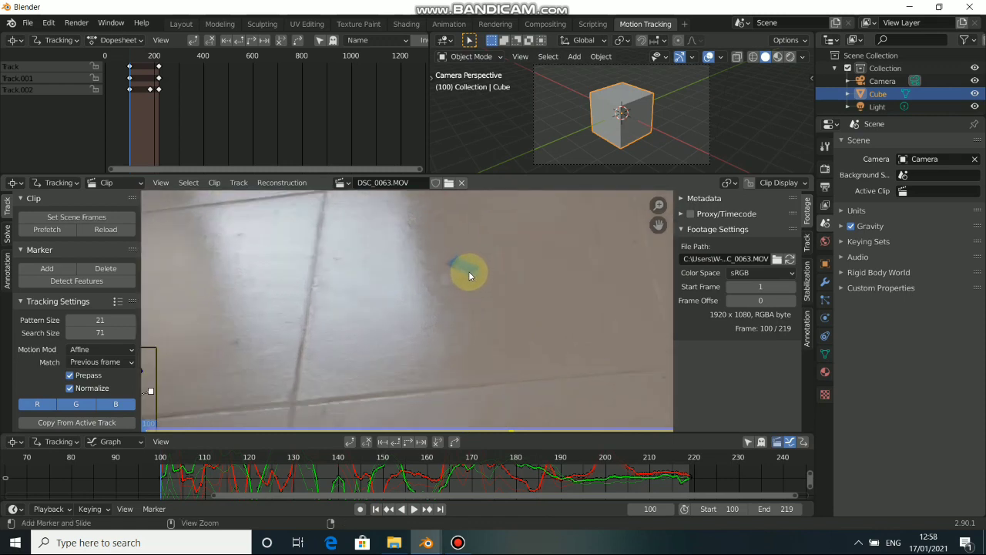
ctrl+click(453, 264)
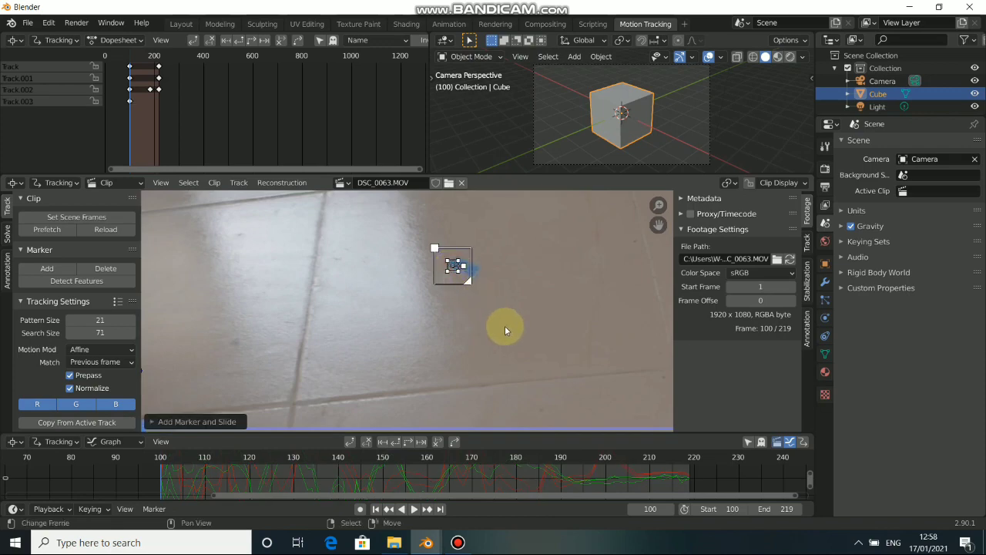
key(s)
click(389, 338)
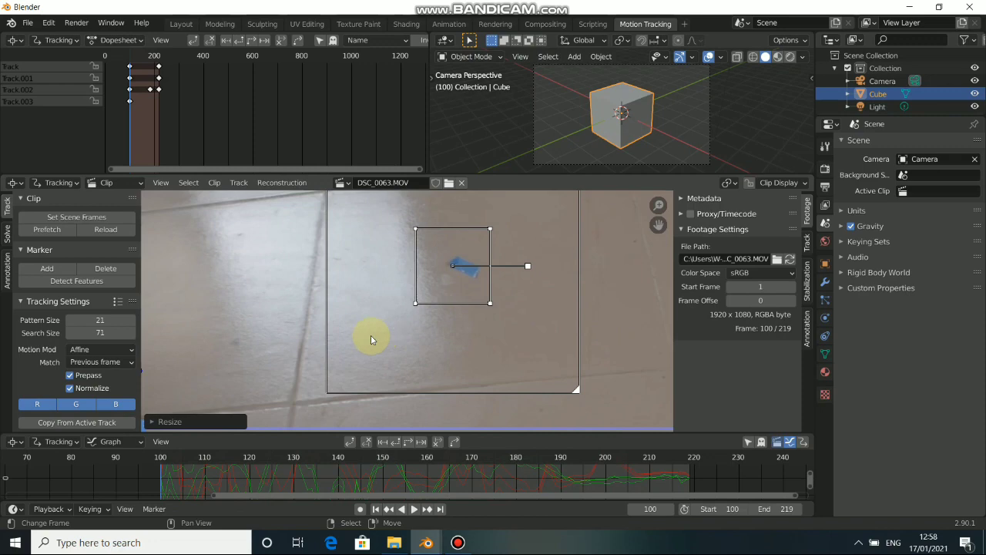
Track the tape strip marker forward from frame 100 to 219, and check its path by scrubbing back to frame 120
scroll(370, 354, down, 4)
key(ctrl+t)
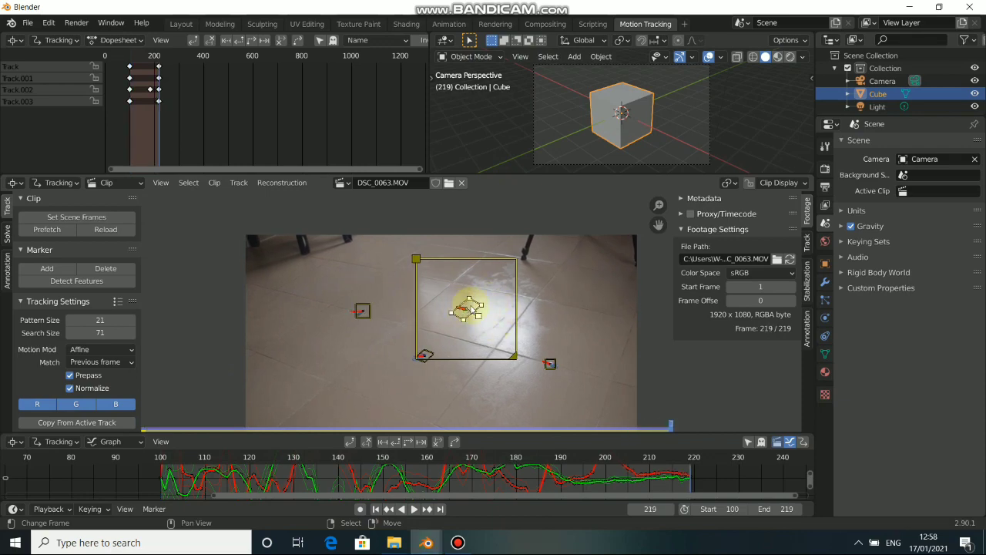
scroll(468, 308, up, 7)
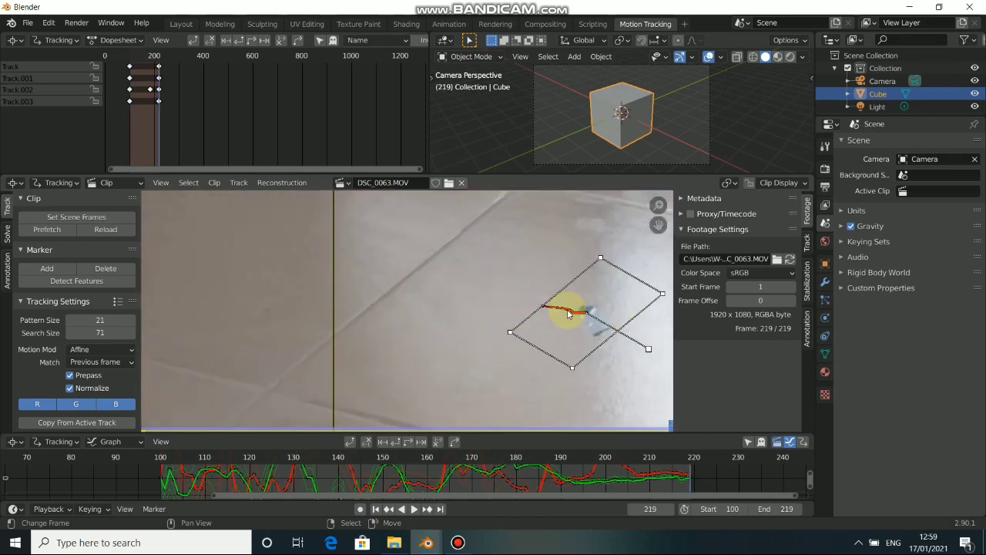
middle_drag(568, 312, 537, 316)
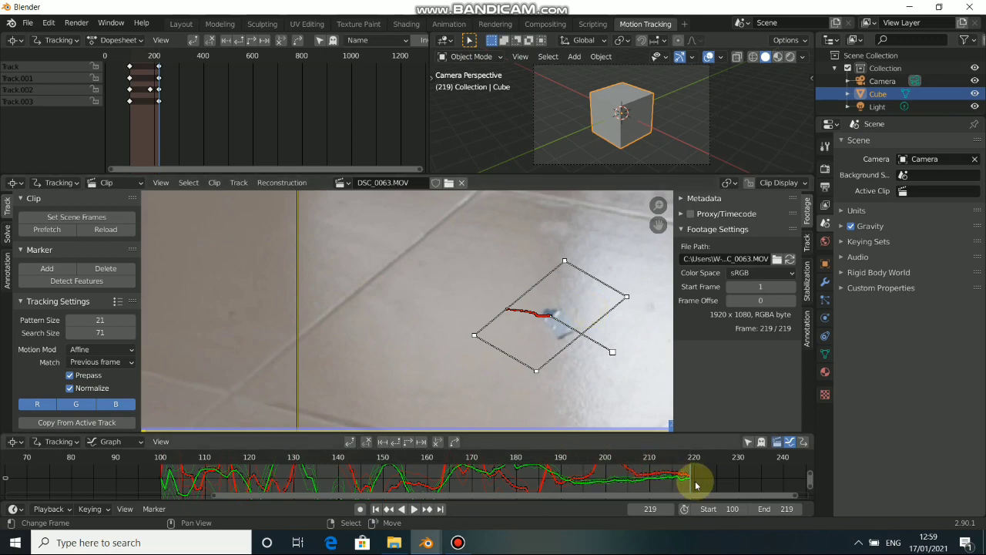
drag(639, 478, 248, 480)
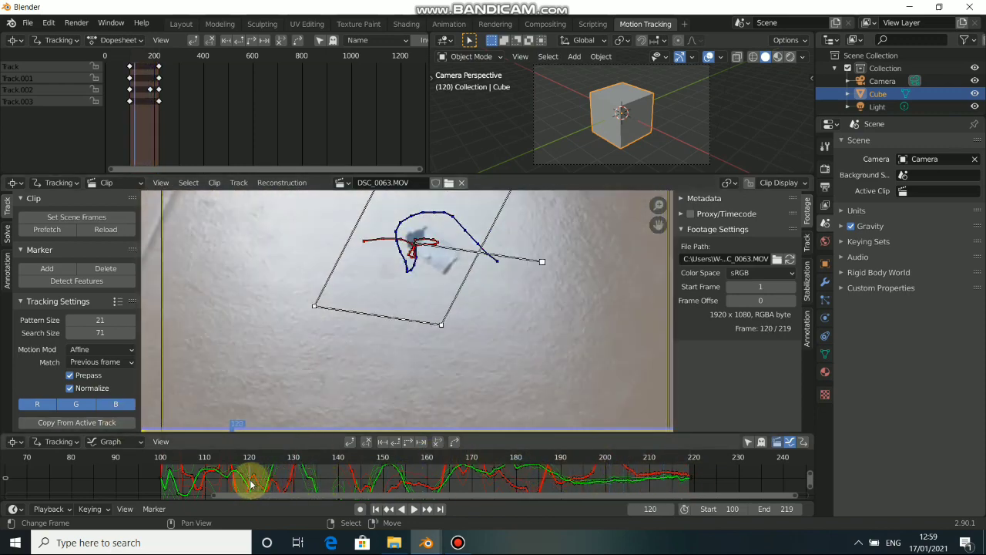
scroll(439, 335, down, 4)
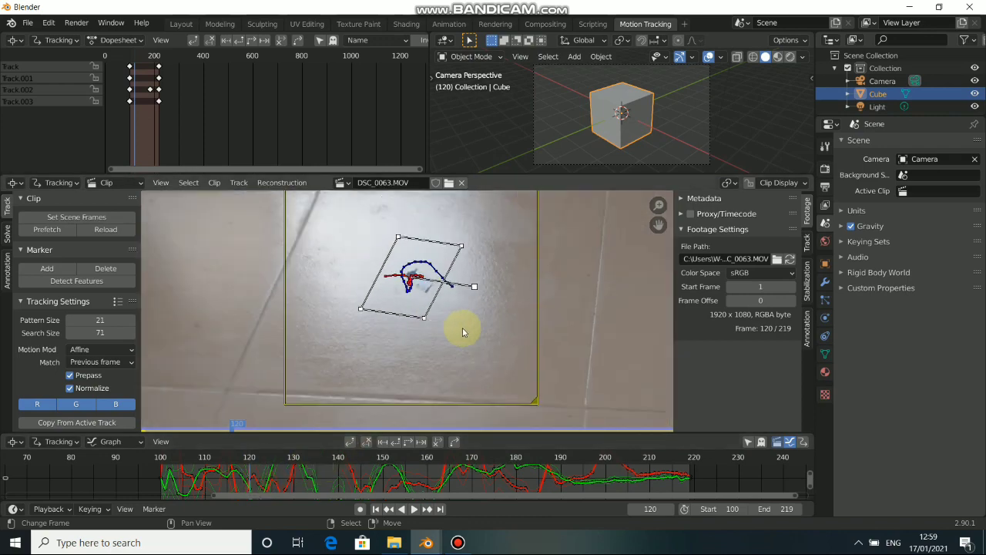
middle_drag(463, 331, 504, 348)
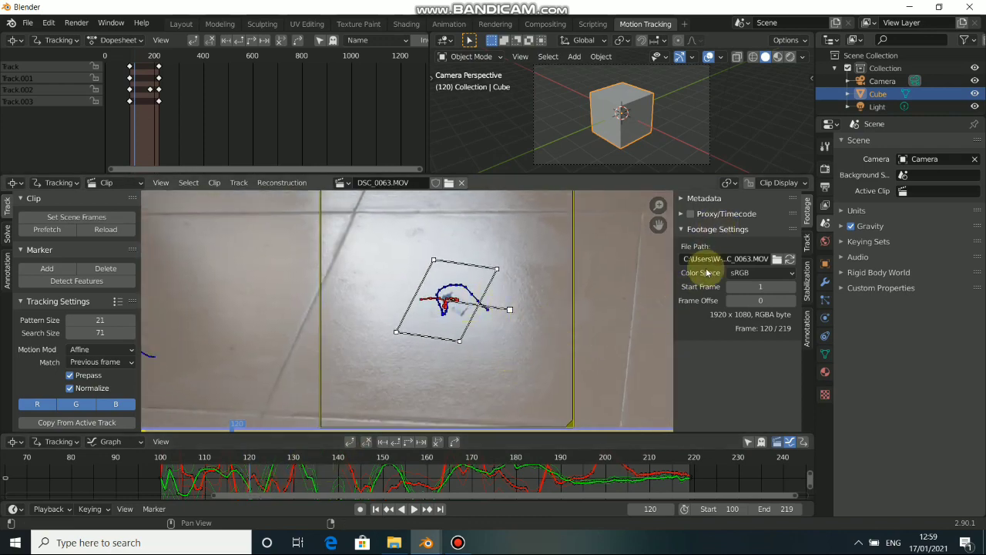
Display the selected track's settings with its pattern preview and examine the floor at frame 120 for another trackable feature
click(807, 244)
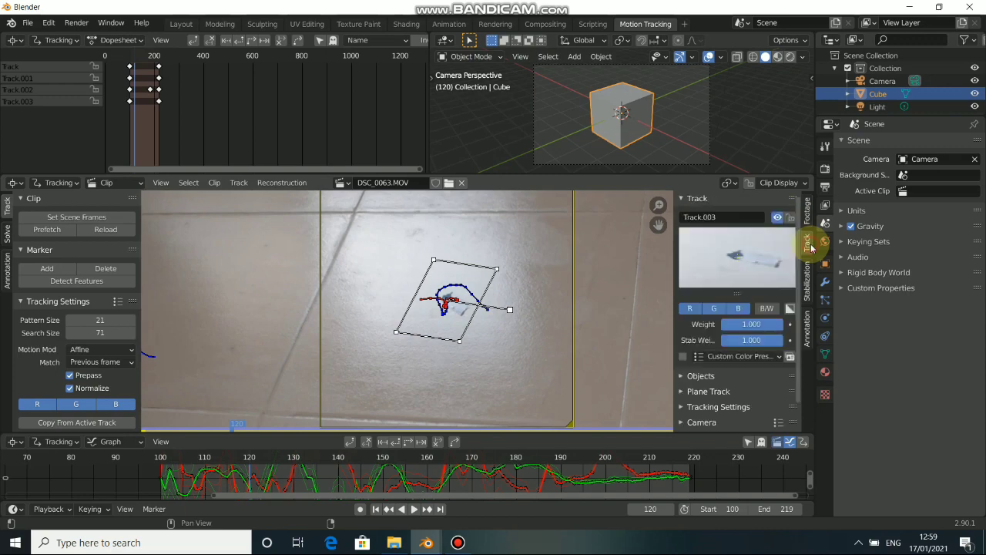
scroll(461, 326, down, 3)
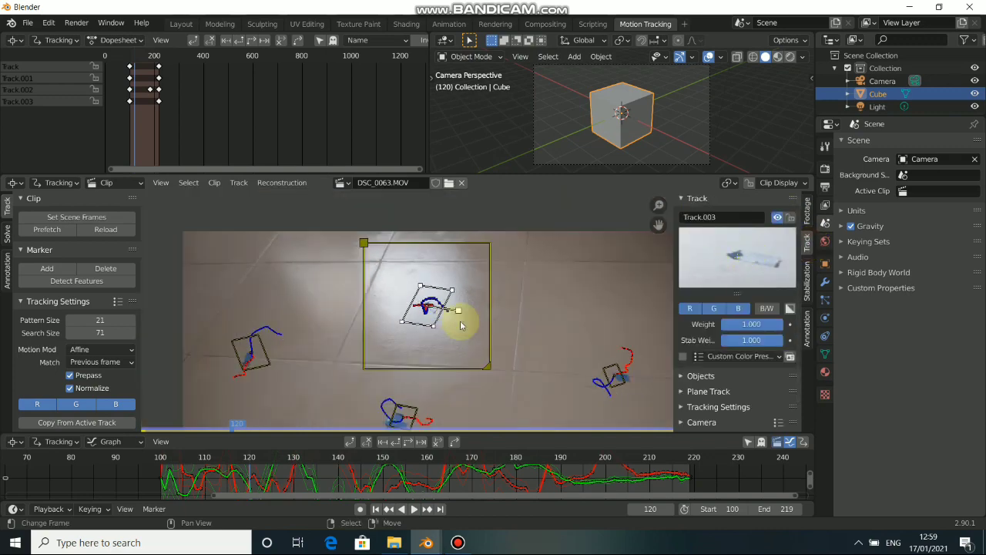
middle_drag(514, 323, 511, 286)
scroll(493, 286, up, 1)
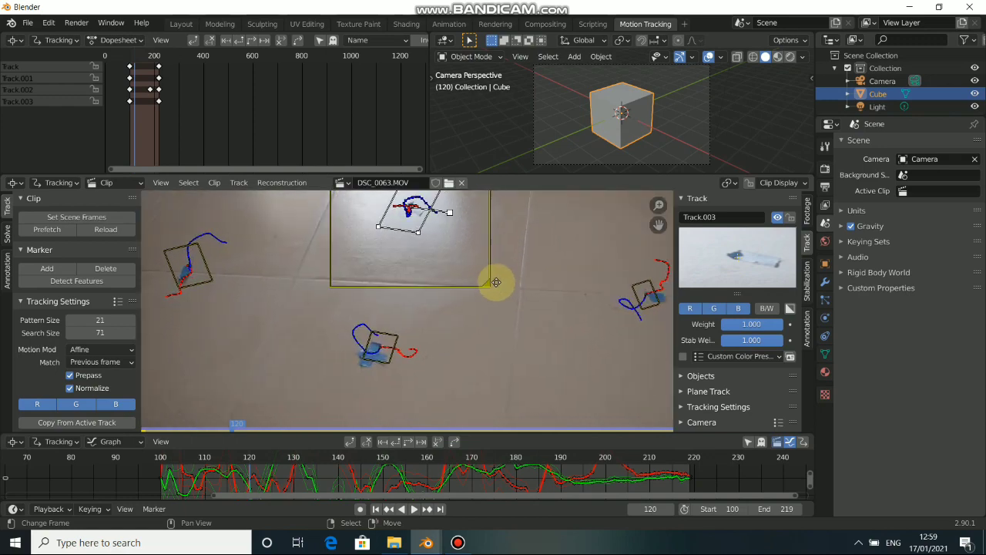
scroll(517, 285, up, 3)
scroll(429, 326, up, 3)
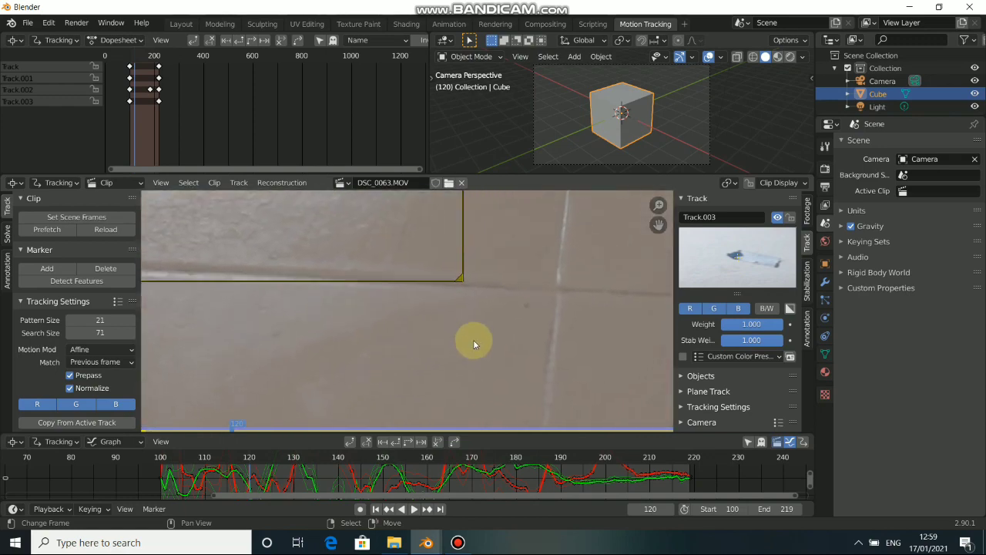
Return to frame 100, add a marker on the small dark speck beside the faint grout-line crossing, and enlarge it
click(376, 509)
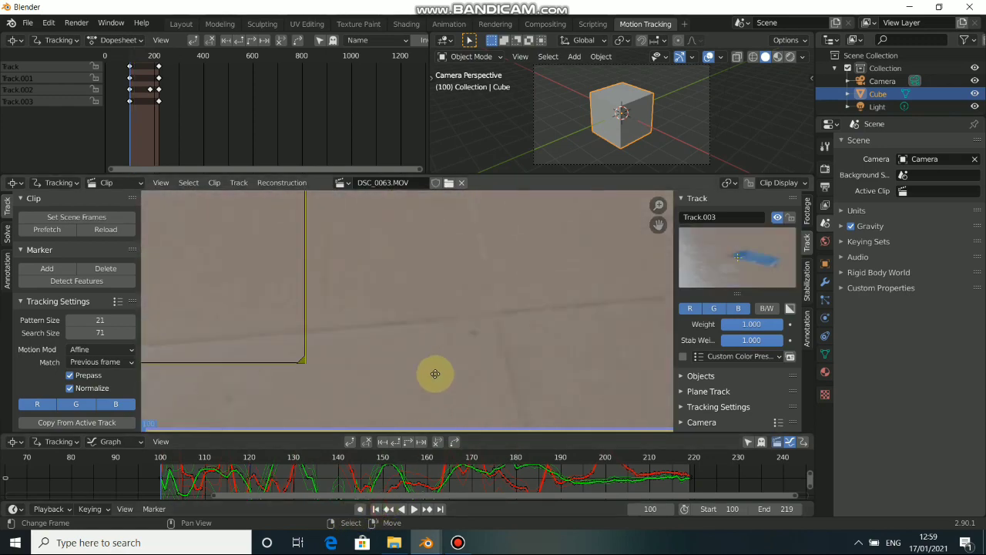
scroll(478, 319, down, 3)
scroll(468, 319, up, 5)
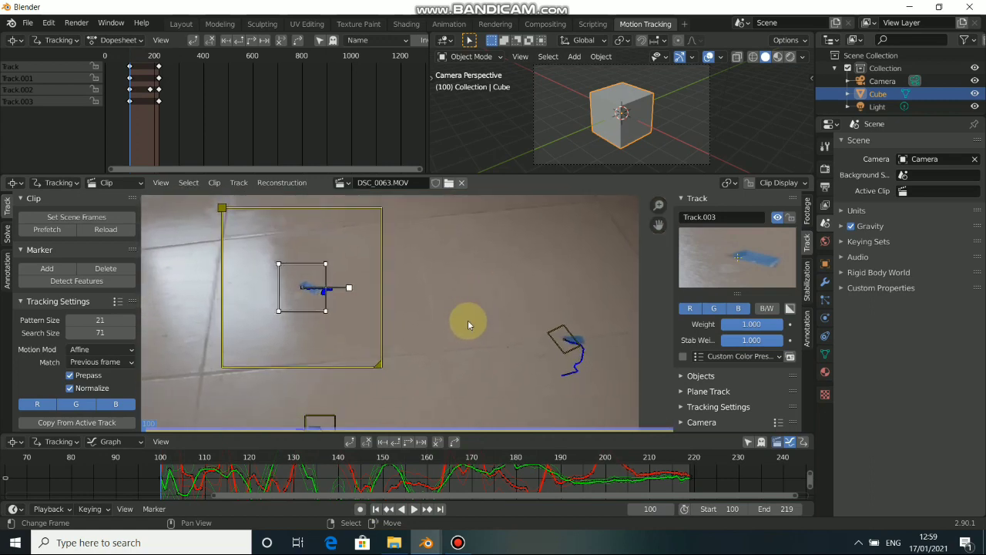
mouse_move(456, 350)
middle_down()
mouse_move(446, 257)
mouse_move(456, 320)
middle_up()
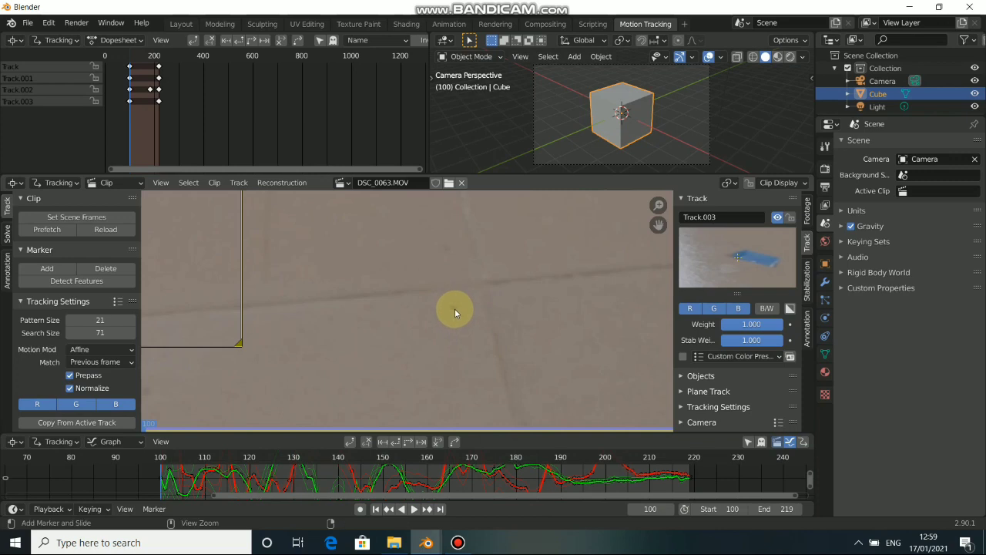
ctrl+click(454, 310)
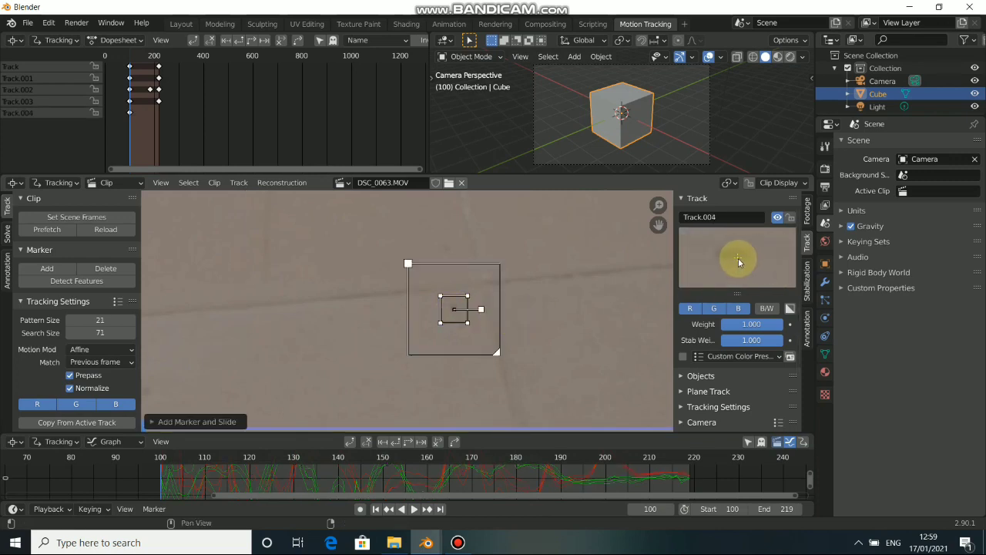
click(482, 309)
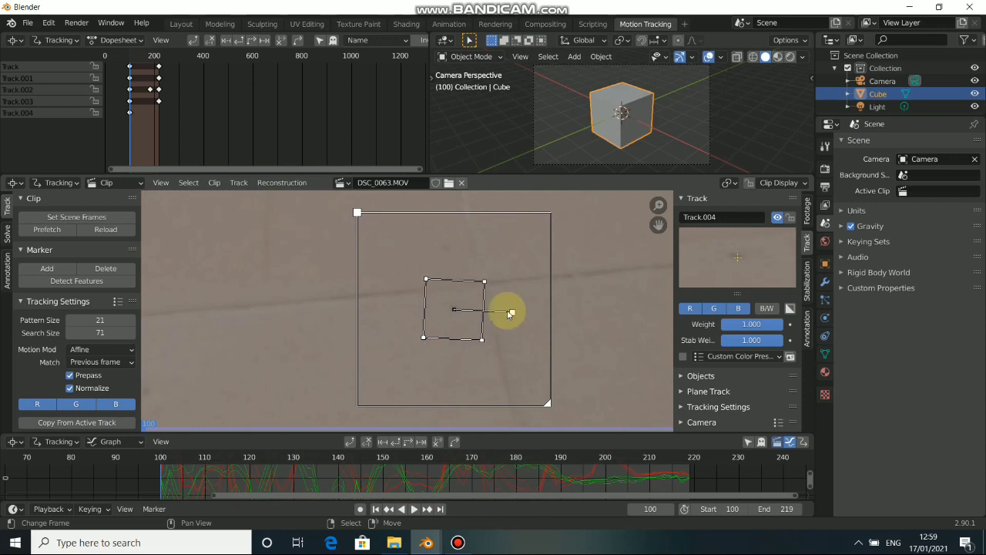
Lock the view to the speck marker and track it forward from frame 100 to frame 219
key(l)
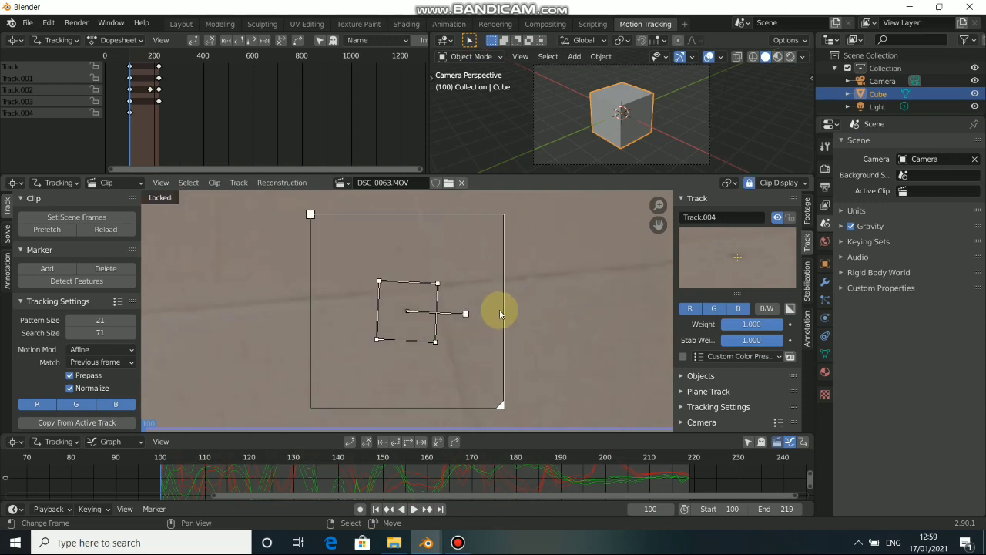
scroll(499, 309, down, 3)
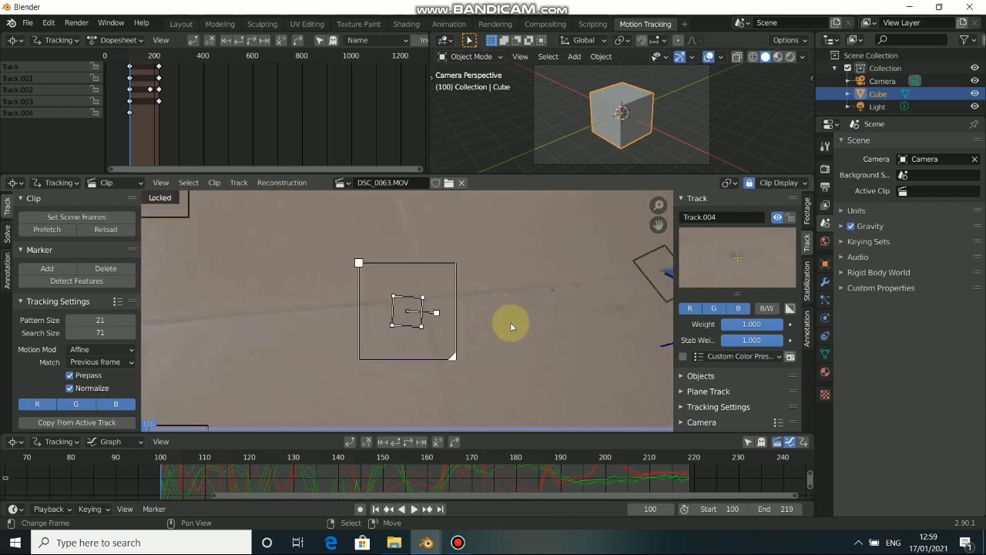
click(420, 443)
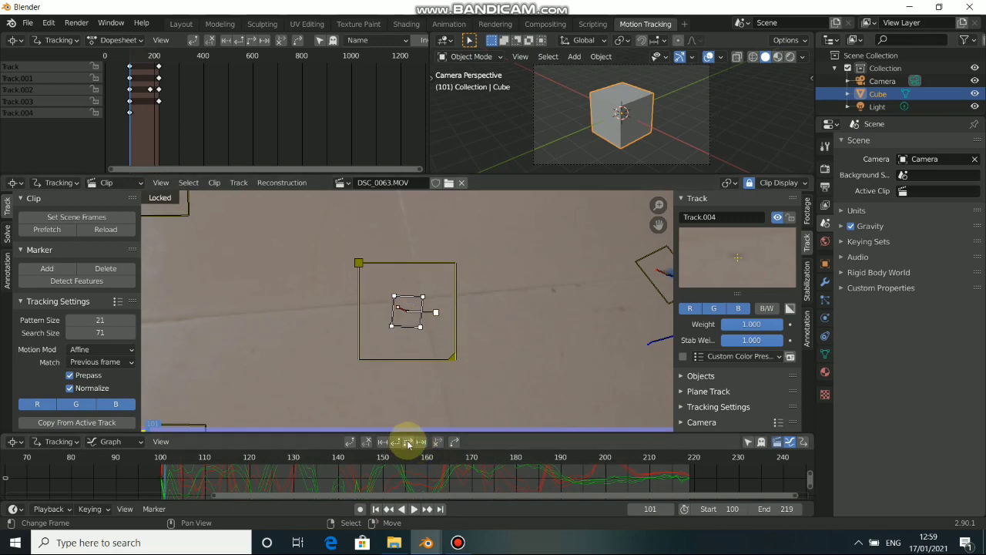
click(412, 443)
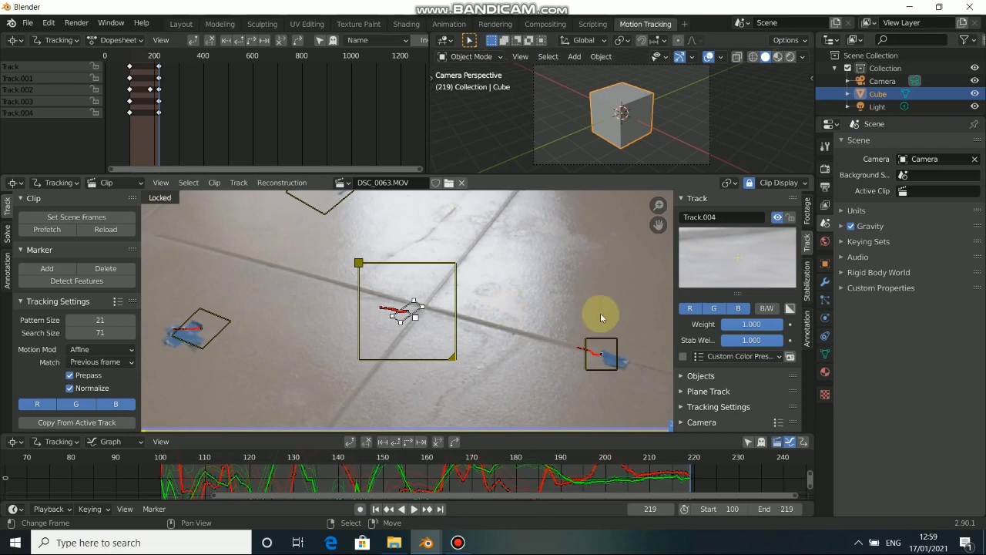
Go back to frame 103, add a marker on the grout-line crossing beside the leftmost blue tape strip, and enlarge it
drag(671, 479, 174, 486)
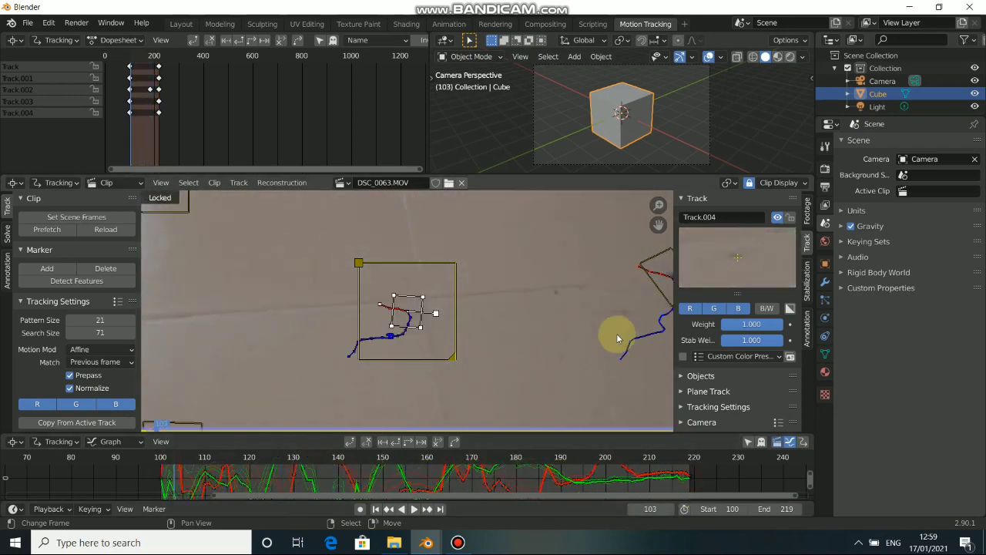
scroll(511, 348, down, 6)
scroll(520, 334, up, 5)
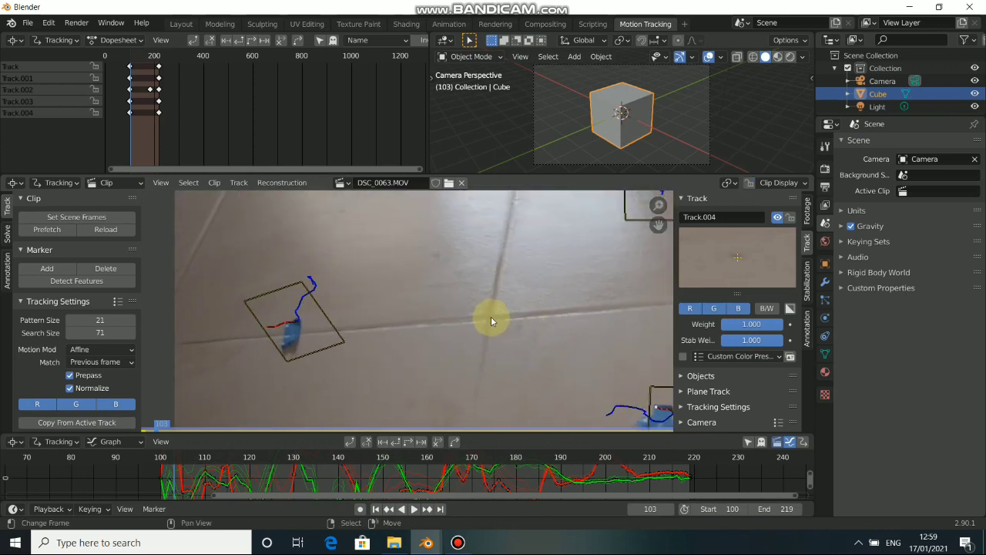
ctrl+click(491, 315)
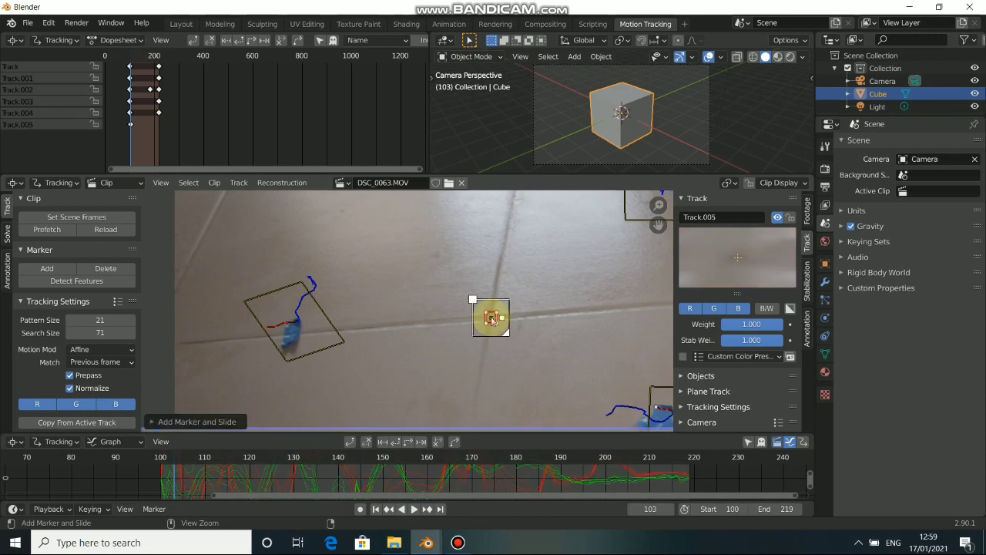
click(567, 335)
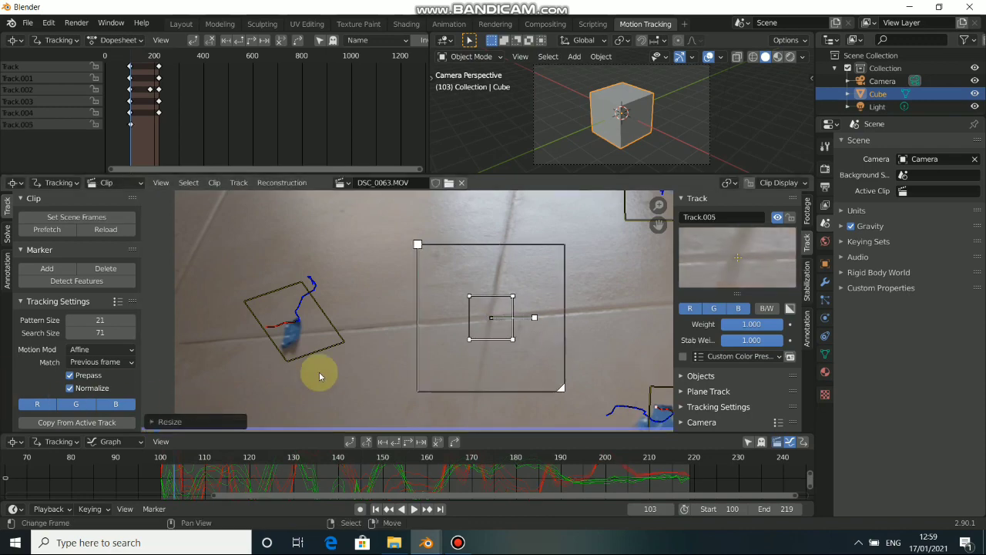
Lock the view to the grout-crossing marker and track it forward from frame 103 to frame 219
scroll(319, 372, down, 4)
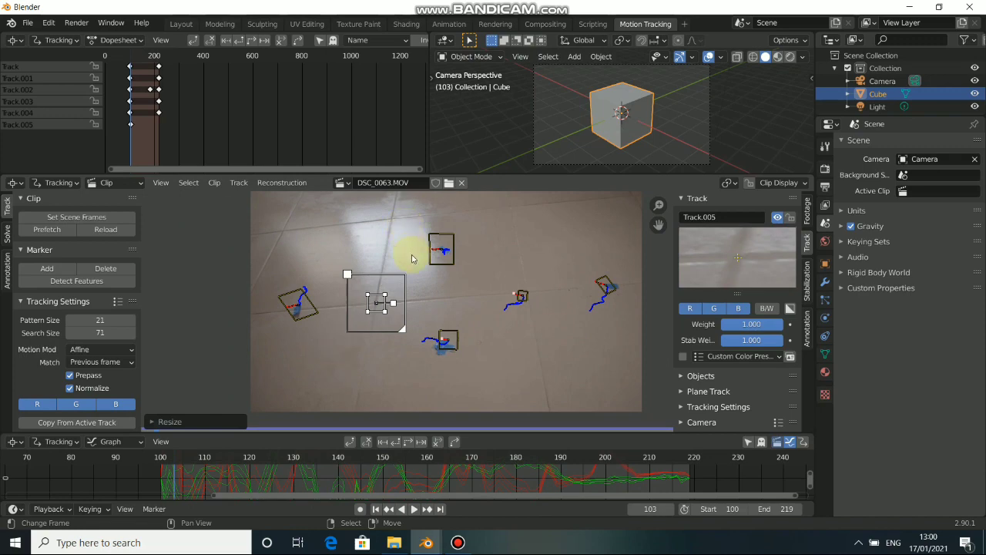
scroll(412, 258, up, 3)
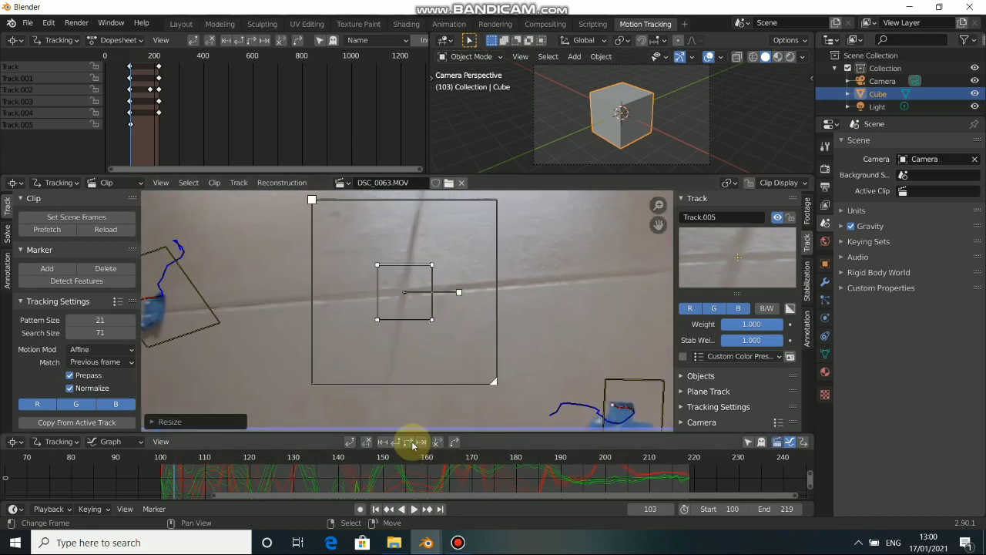
click(412, 442)
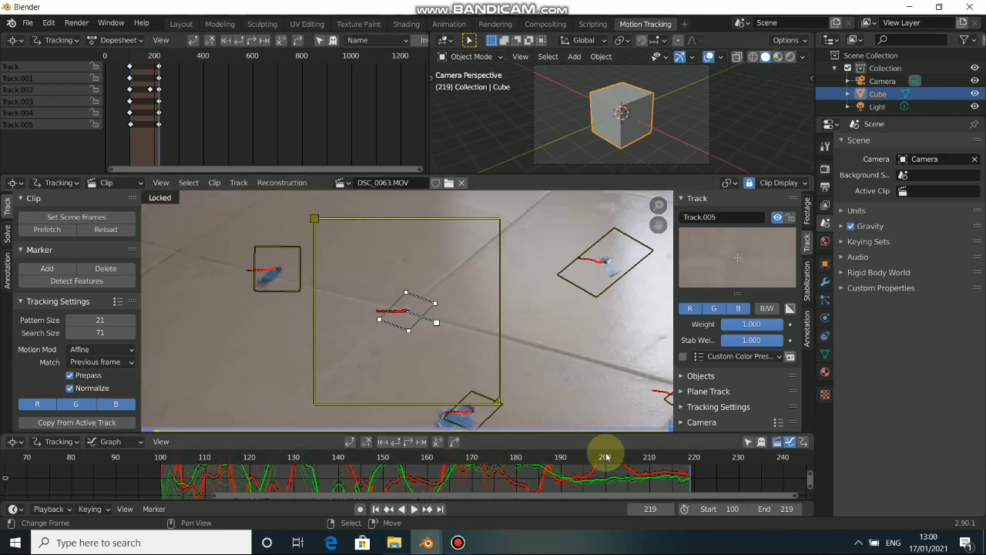
Go to frame 132, unlock the view from the grout-crossing marker, and check the track paths over the whole frame
drag(605, 473, 302, 467)
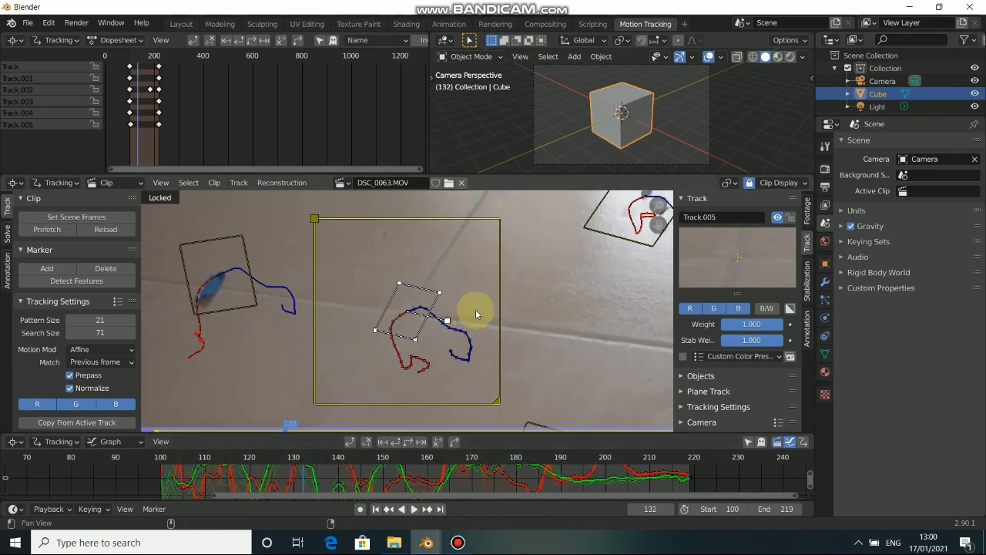
key(l)
scroll(458, 311, down, 8)
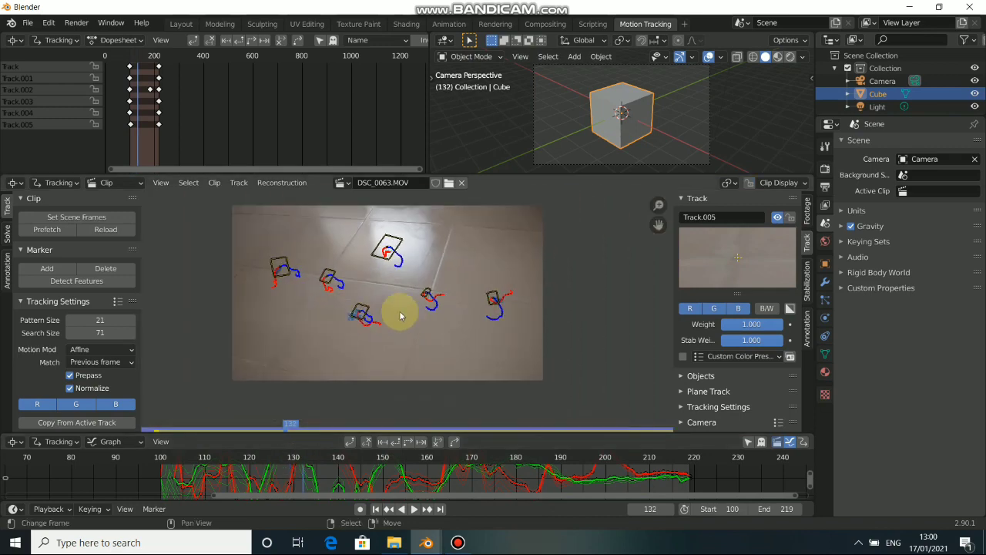
scroll(400, 316, up, 2)
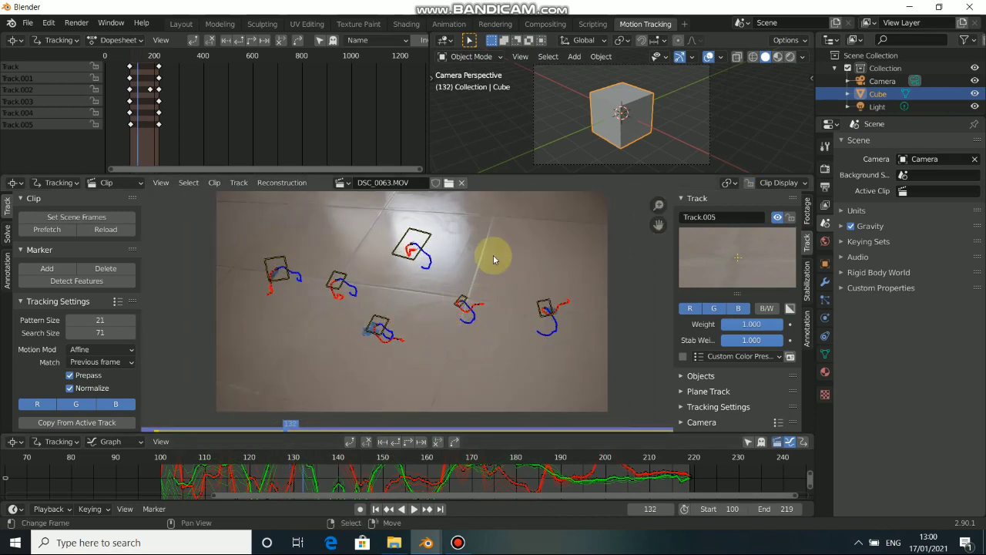
middle_drag(378, 283, 398, 293)
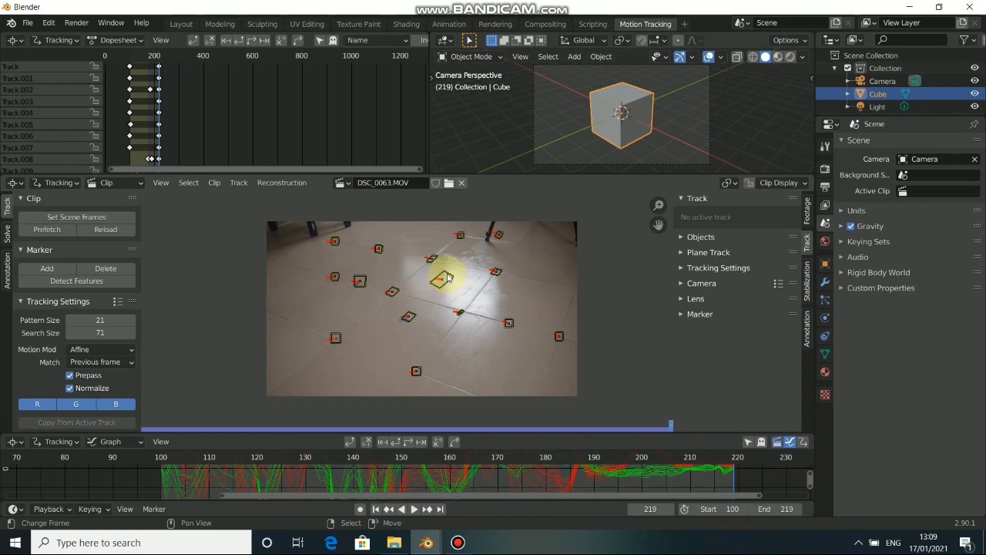
Review the full set of tracks at frames 189 and 173, examining the area around the black leg at the floor's far edge
scroll(454, 273, up, 4)
scroll(553, 272, down, 4)
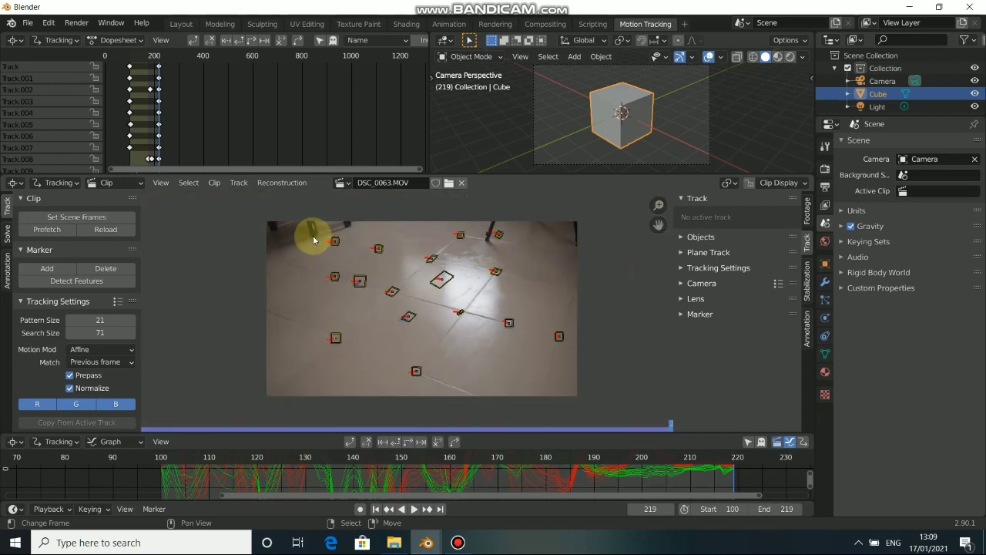
mouse_move(440, 480)
mouse_down()
mouse_move(251, 474)
mouse_move(485, 480)
mouse_move(627, 469)
mouse_move(530, 466)
mouse_move(591, 470)
mouse_up()
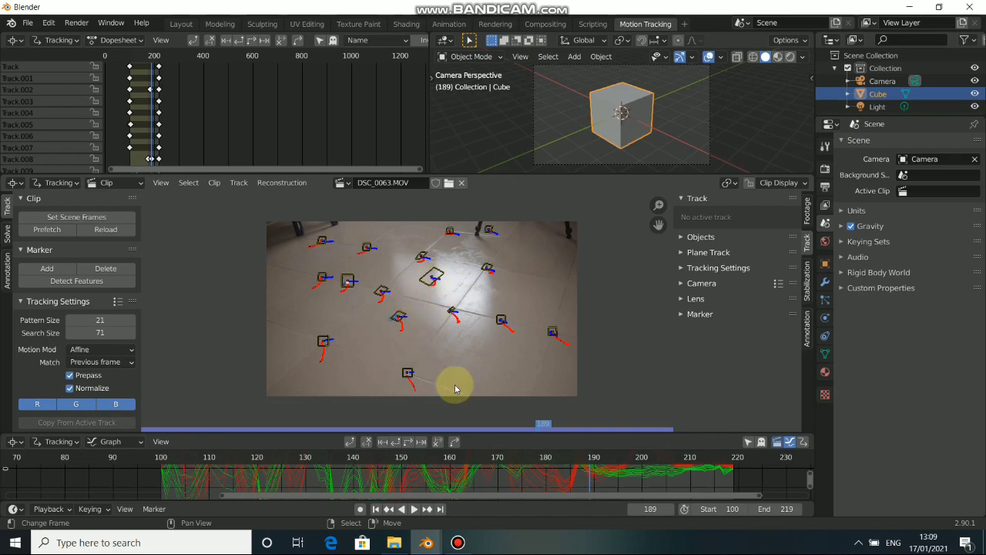
drag(590, 469, 511, 470)
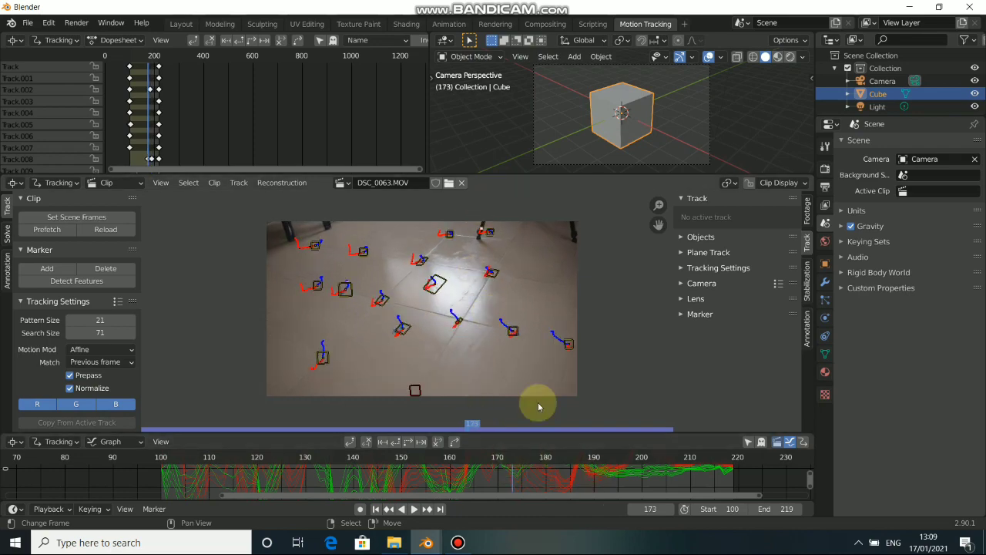
scroll(466, 282, up, 3)
middle_drag(530, 230, 444, 346)
scroll(470, 312, up, 2)
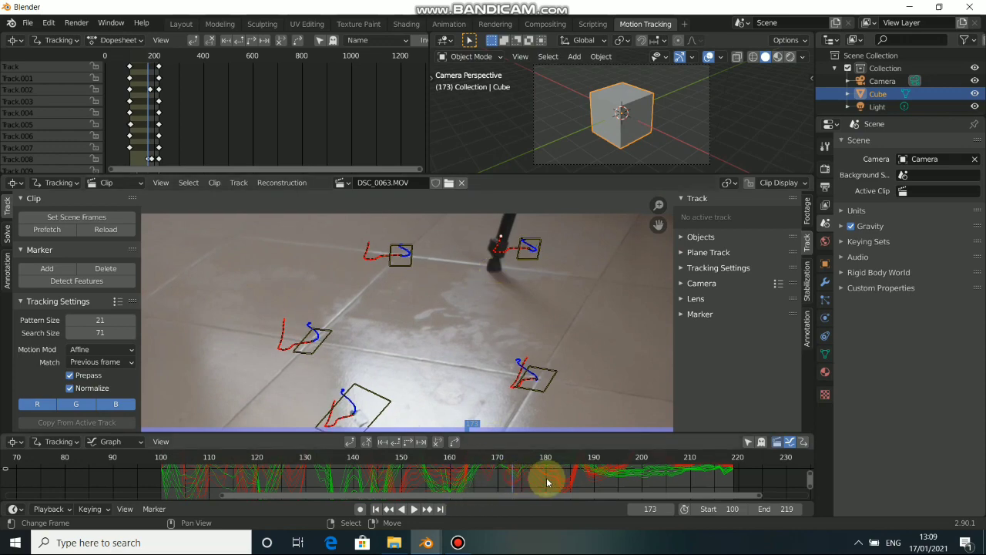
Go to frame 188, add a marker on the joint of the black leg near the far grout line, and enlarge it
drag(556, 479, 585, 483)
middle_drag(524, 231, 471, 302)
scroll(479, 306, up, 2)
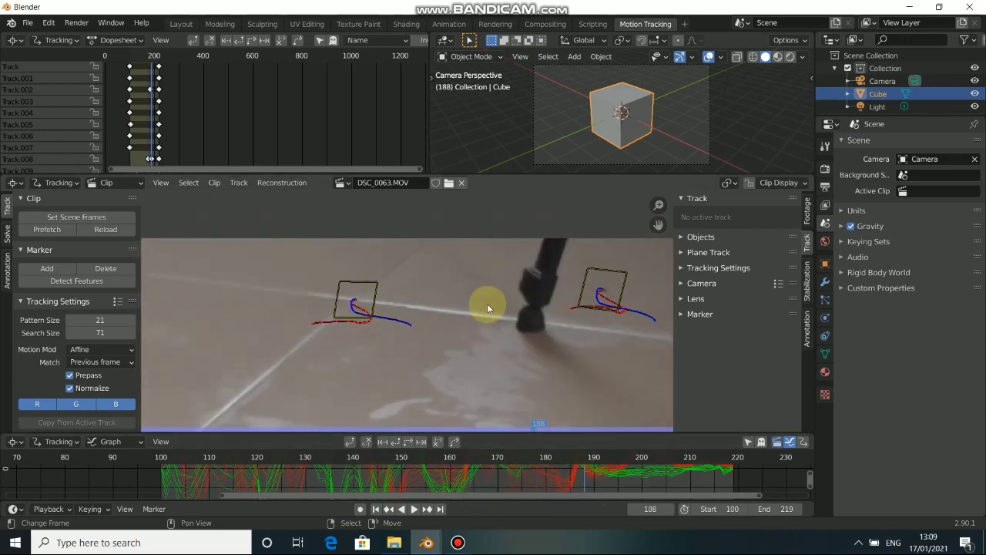
ctrl+click(544, 274)
middle_drag(566, 306, 531, 316)
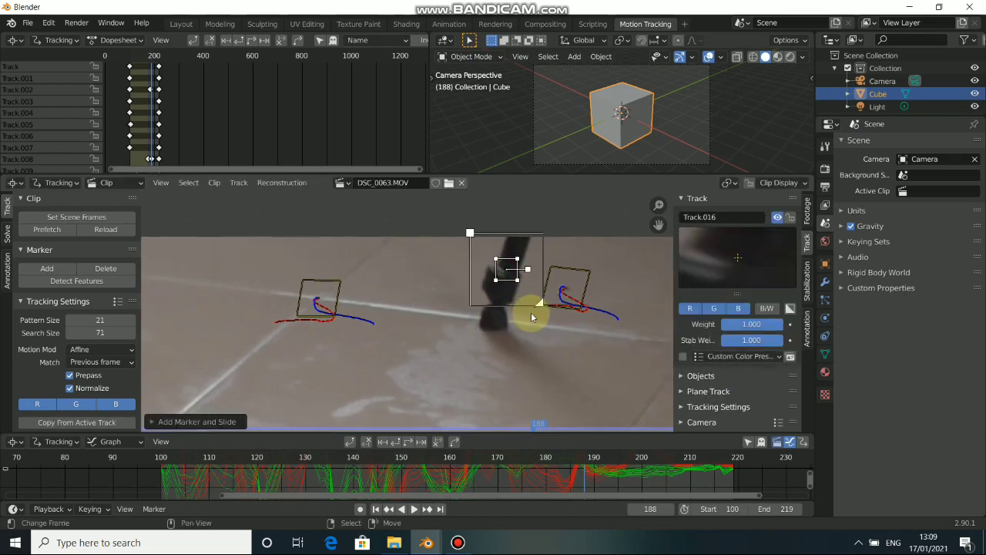
key(s)
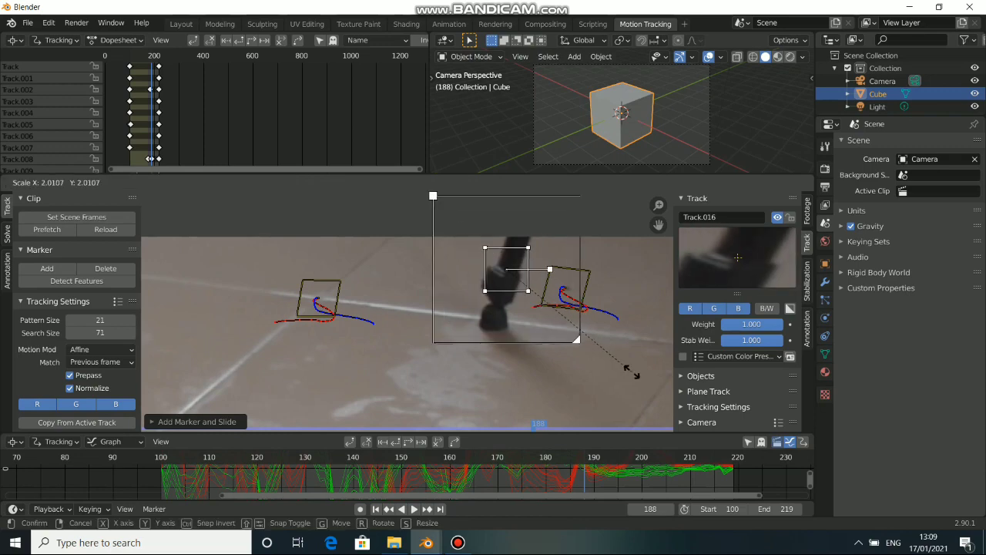
click(567, 386)
Lock the view to the black-leg marker and track it forward from frame 188 through frame 219
key(l)
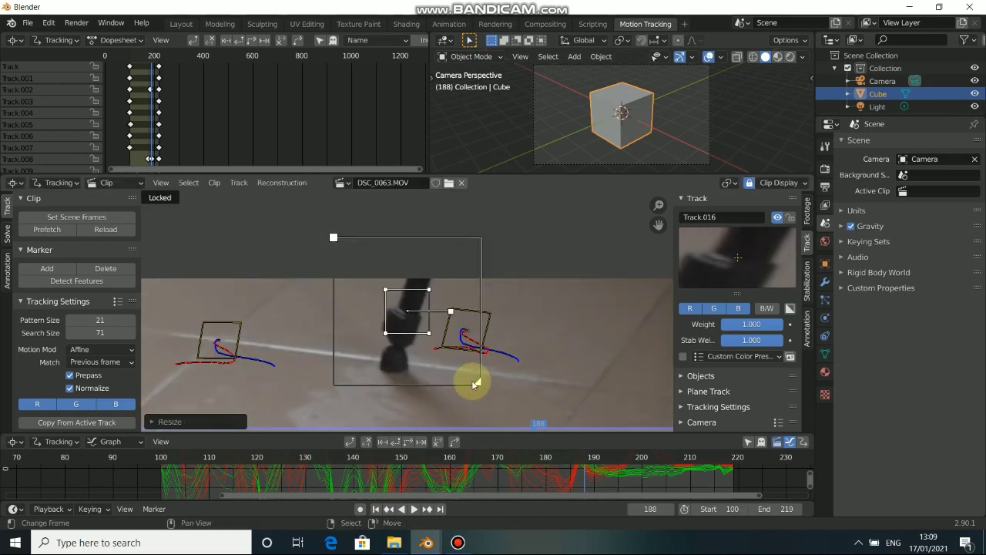
middle_drag(452, 334, 491, 313)
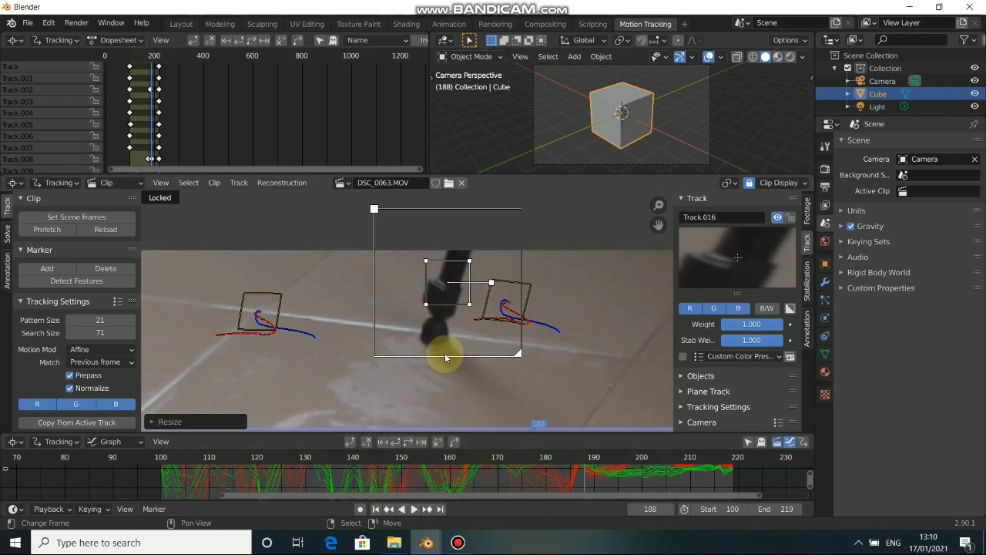
click(423, 442)
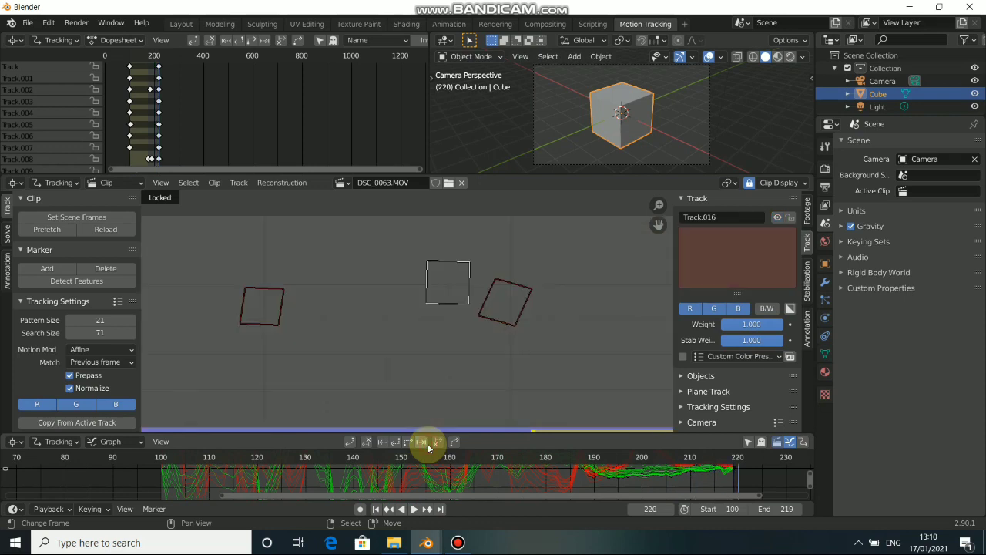
Step back through the footage to frame 188 and track the black-leg marker backward from there
key(Left)
key(Left)
key(Left)
key(Left)
key(Left)
key(Left)
key(Left)
key(Left)
key(Left)
key(Left)
key(Left)
key(Left)
key(Left)
key(Left)
key(Left)
key(Left)
key(Left)
key(Left)
key(Left)
key(Left)
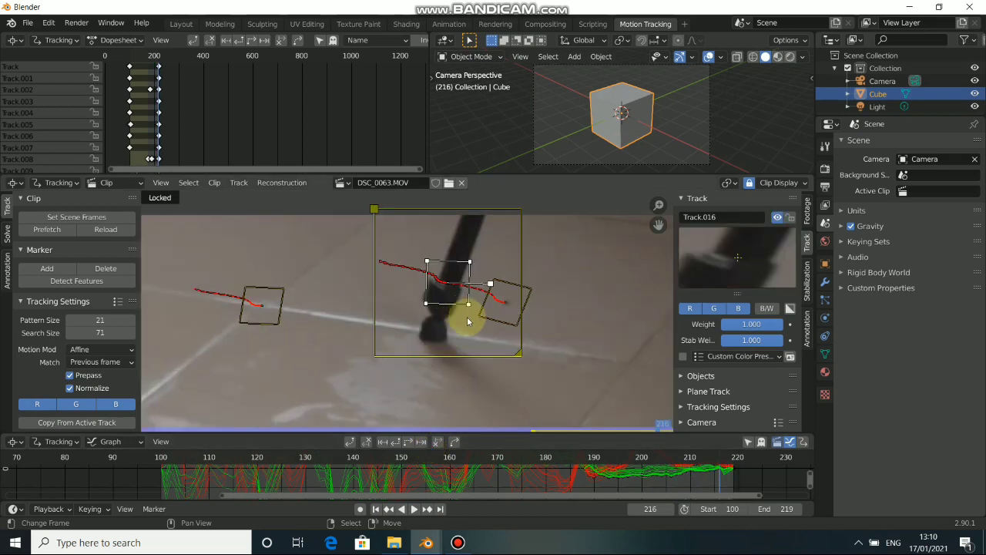
key(Right)
key(Right)
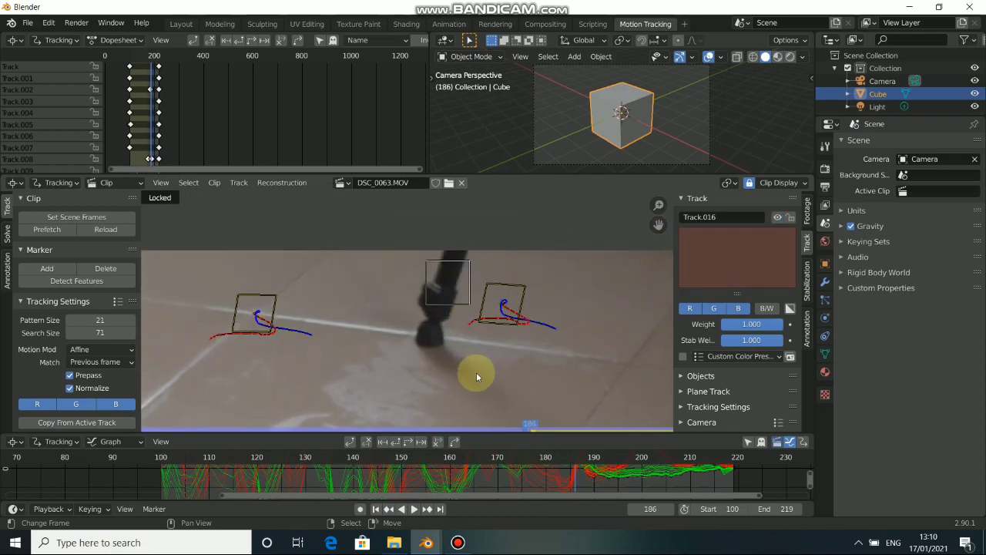
key(Left)
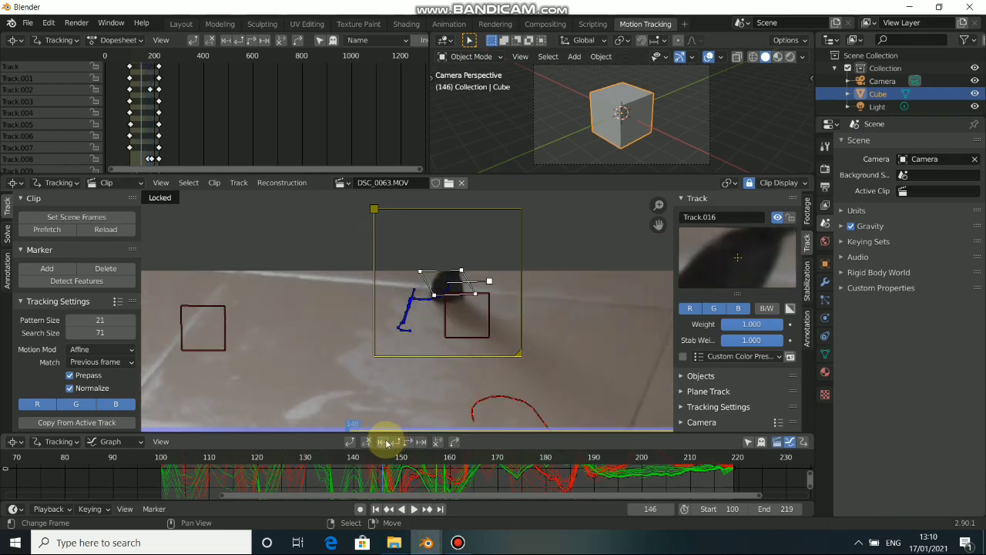
click(387, 444)
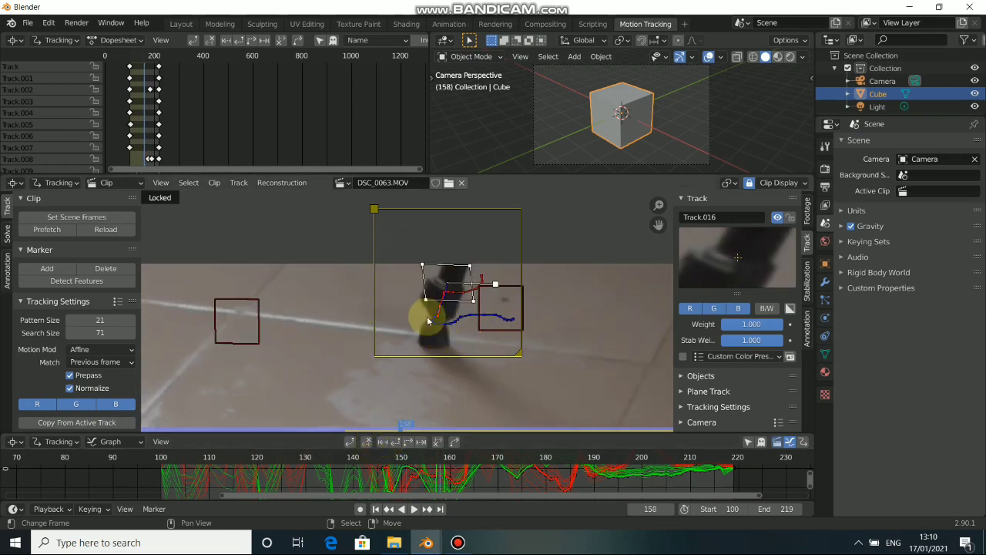
Clear the black-leg marker's tracked path before frame 158, then deselect it and release the view lock
click(367, 441)
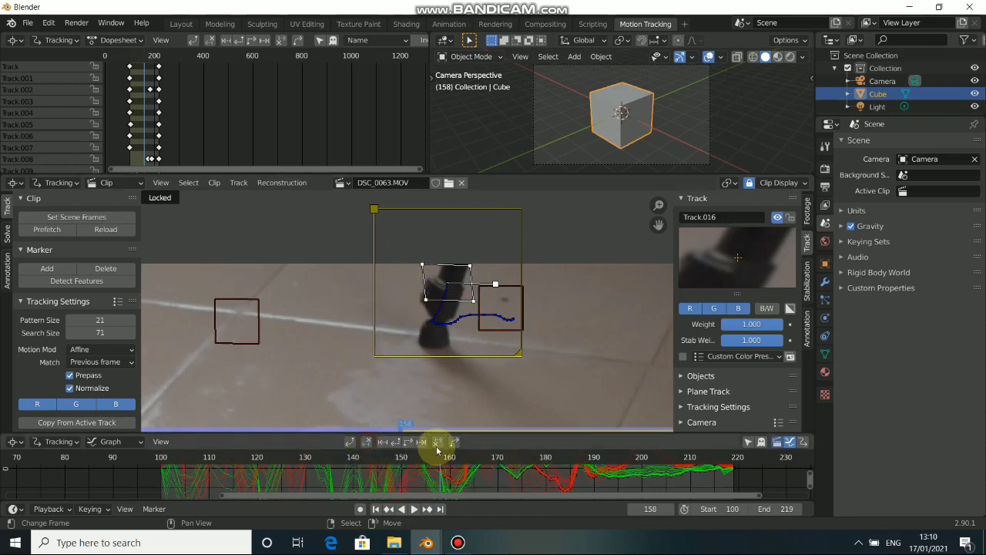
key(alt+a)
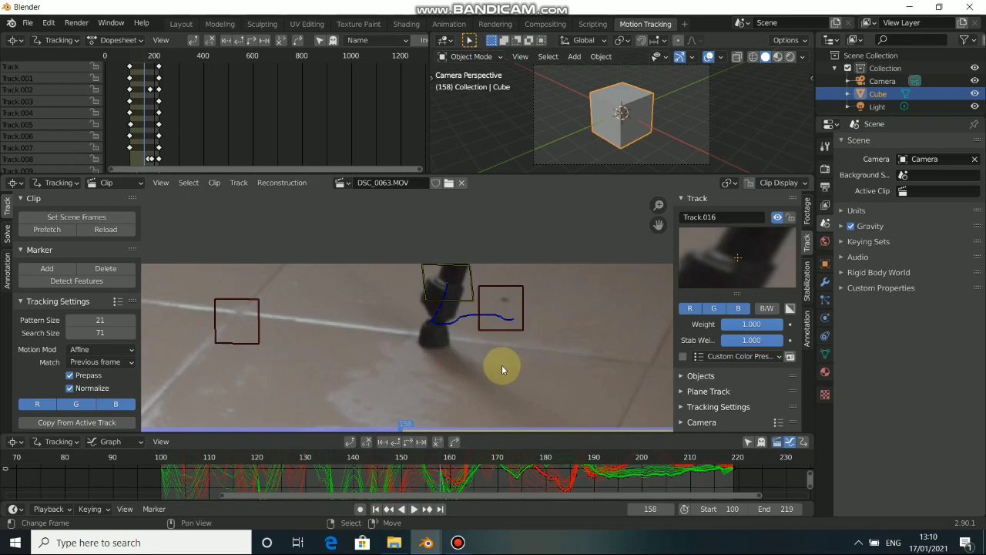
scroll(501, 372, down, 3)
scroll(423, 288, down, 5)
middle_drag(453, 293, 434, 276)
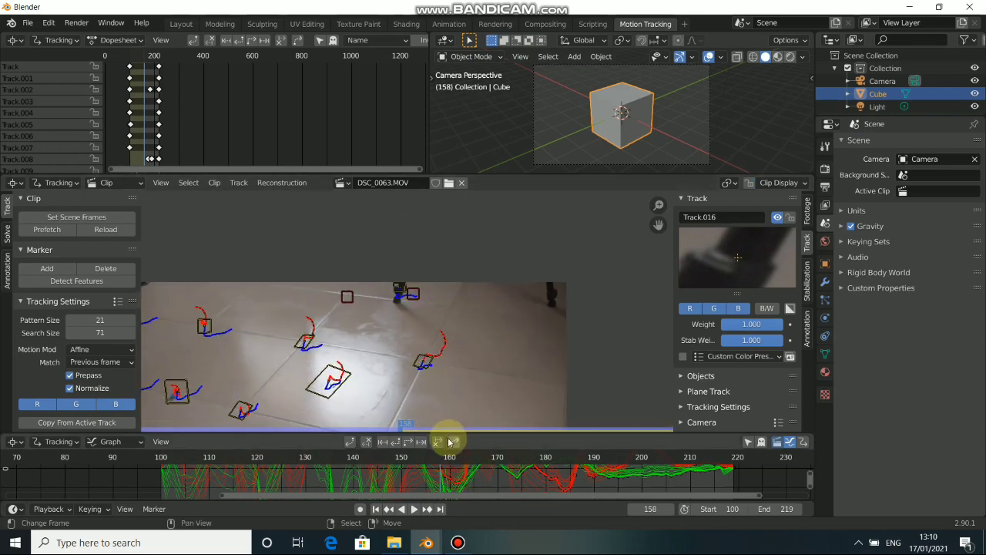
Go to frame 163, add a marker on the joint of the black leg in the footage's far right corner, and enlarge it
drag(437, 473, 464, 473)
scroll(567, 288, up, 1)
scroll(342, 319, up, 5)
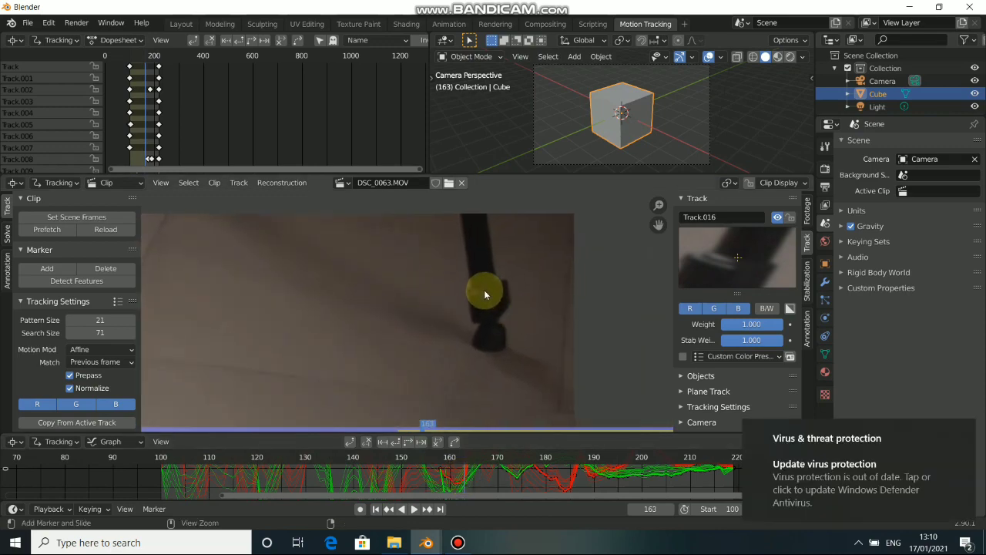
ctrl+click(487, 295)
key(s)
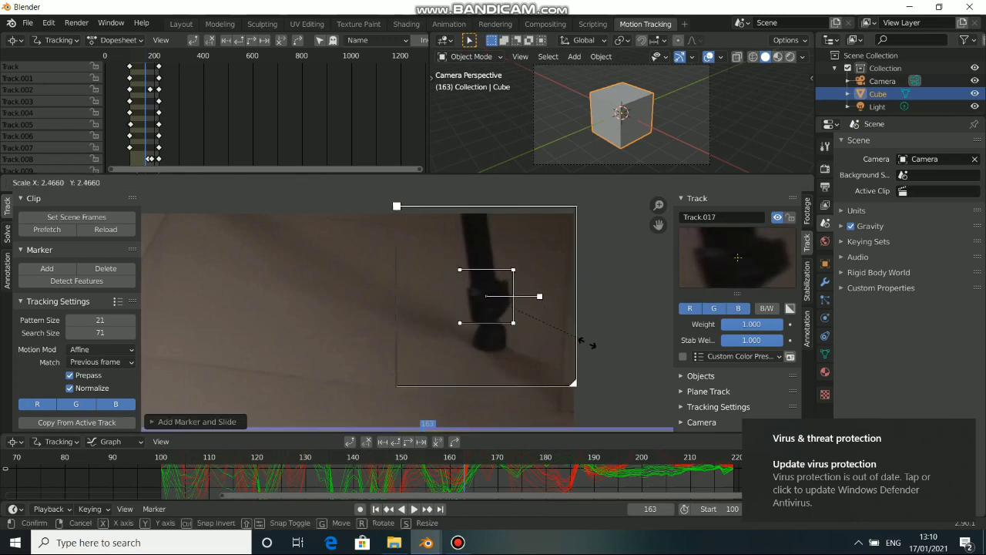
click(594, 352)
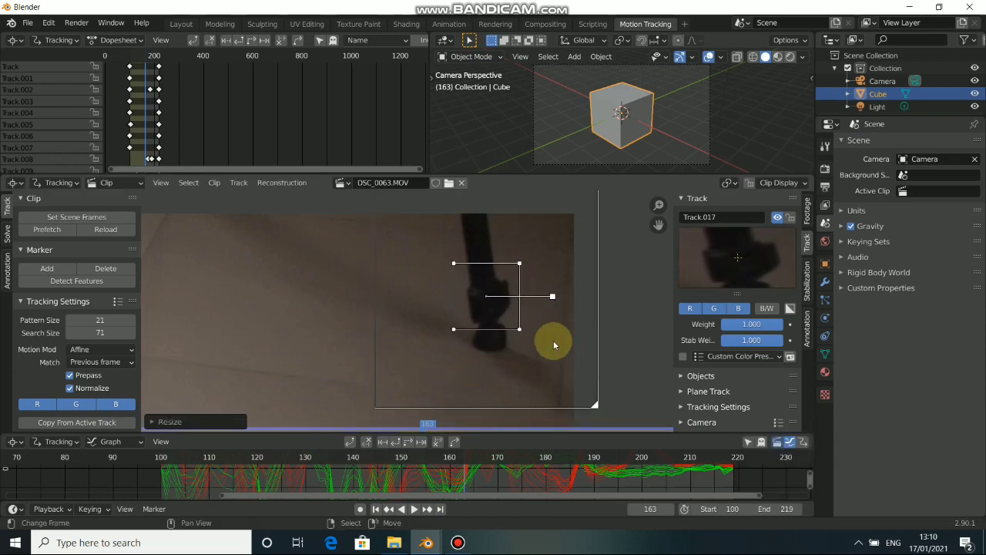
Lock the view to the corner-leg marker and track it forward from frame 163 to frame 172
key(l)
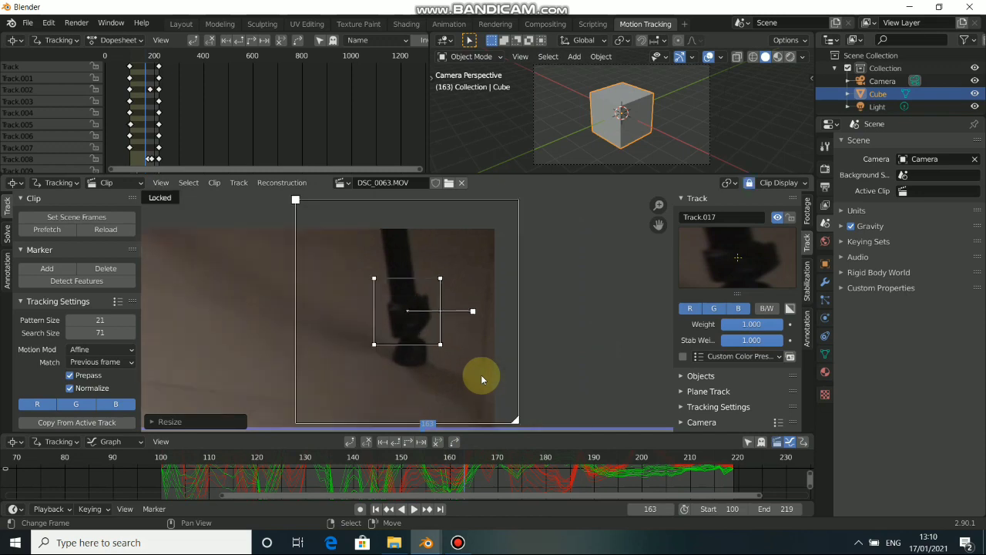
scroll(429, 324, up, 2)
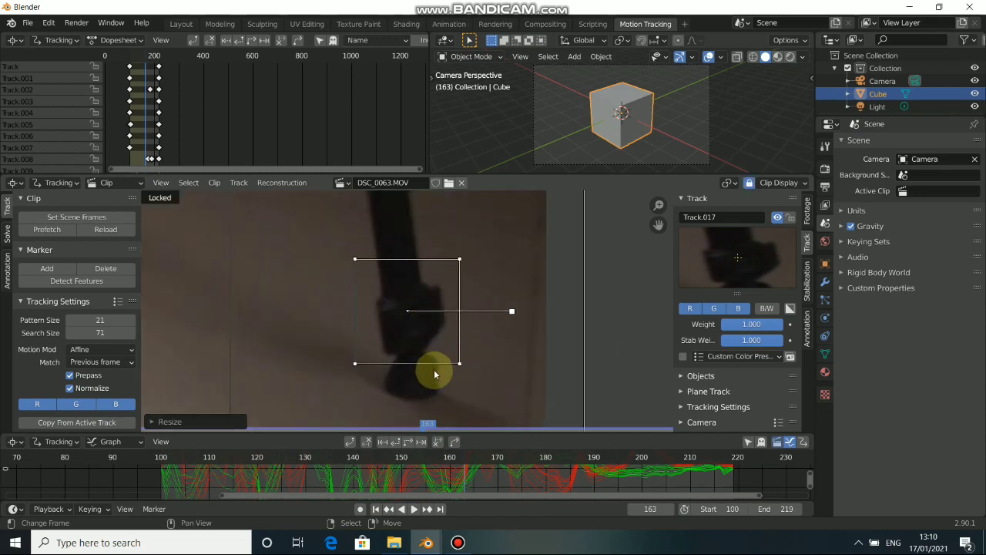
click(423, 443)
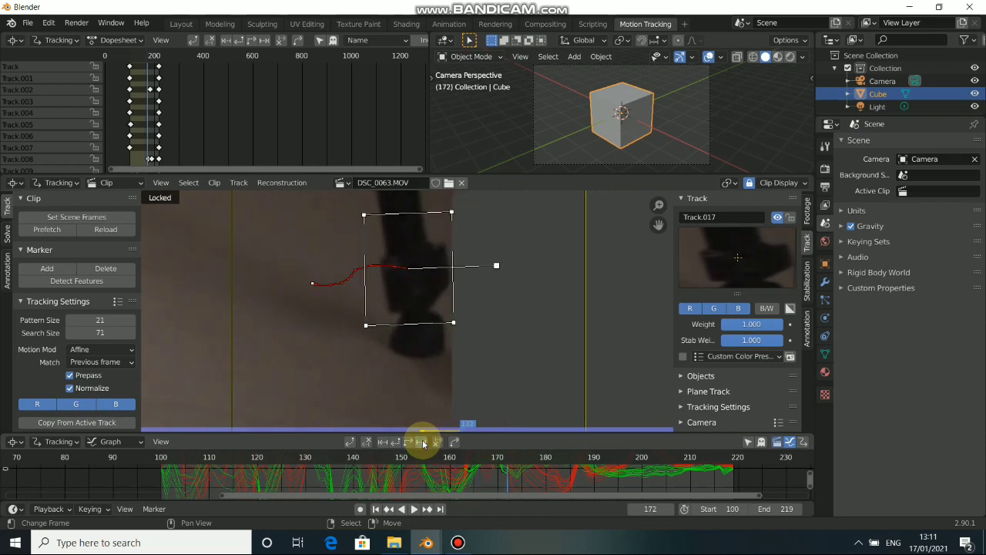
Step back to frame 163 and track the corner-leg marker backward to frame 156
key(Left)
key(Left)
key(Left)
key(Left)
key(Left)
key(Left)
key(Left)
key(Left)
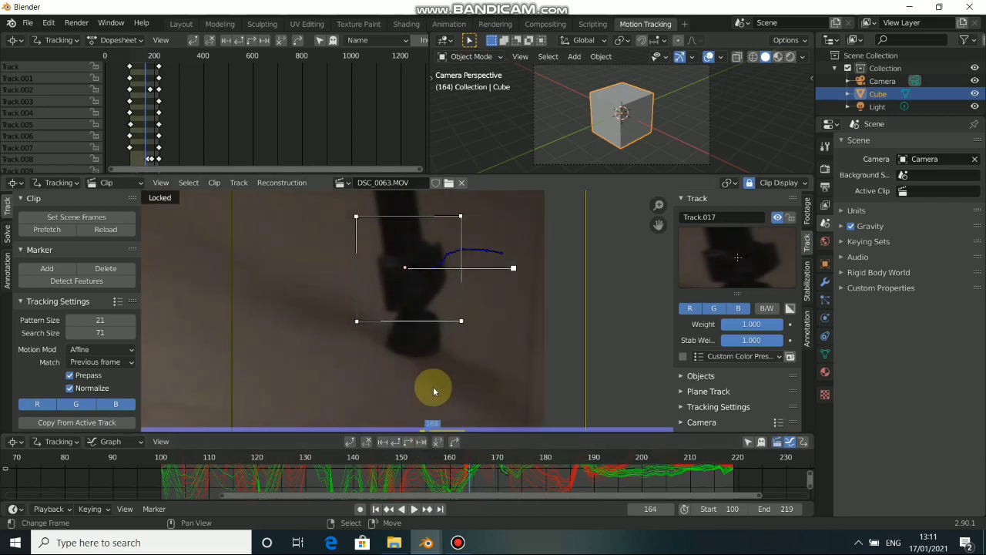
key(Left)
key(Left)
key(Left)
key(Left)
key(Left)
key(Left)
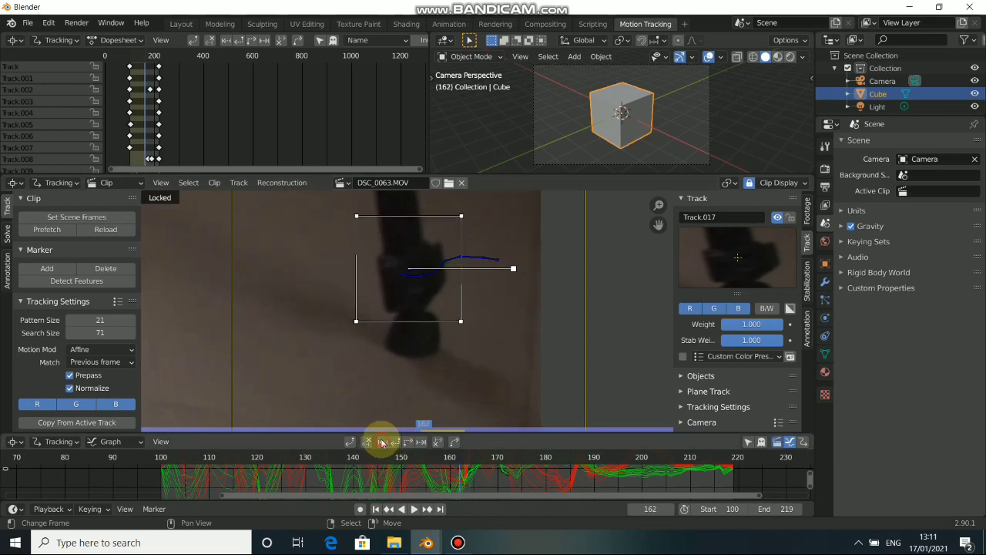
click(382, 443)
key(Left)
key(Left)
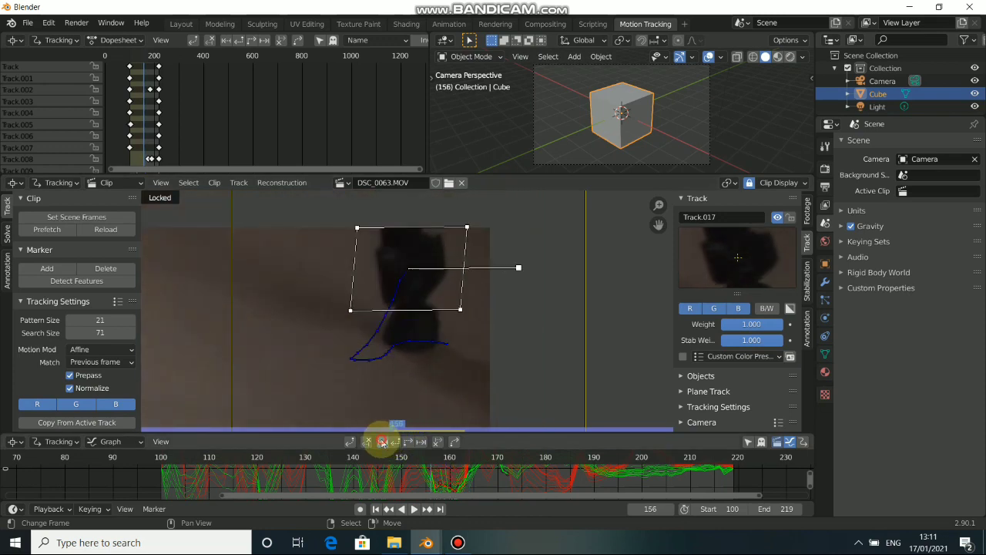
Clear the corner-leg marker's path before frame 157, then deselect it and release the view lock
key(Right)
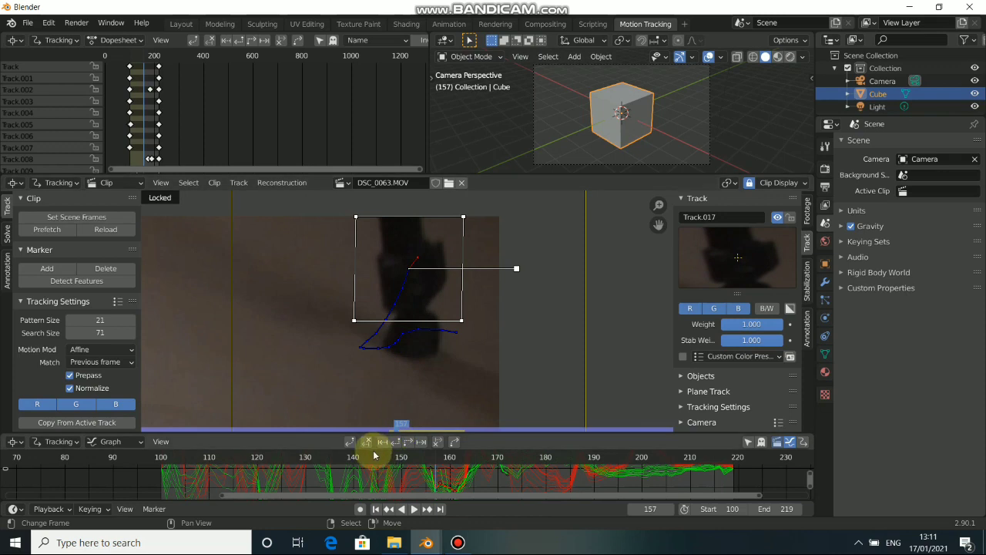
scroll(414, 321, down, 4)
key(alt+a)
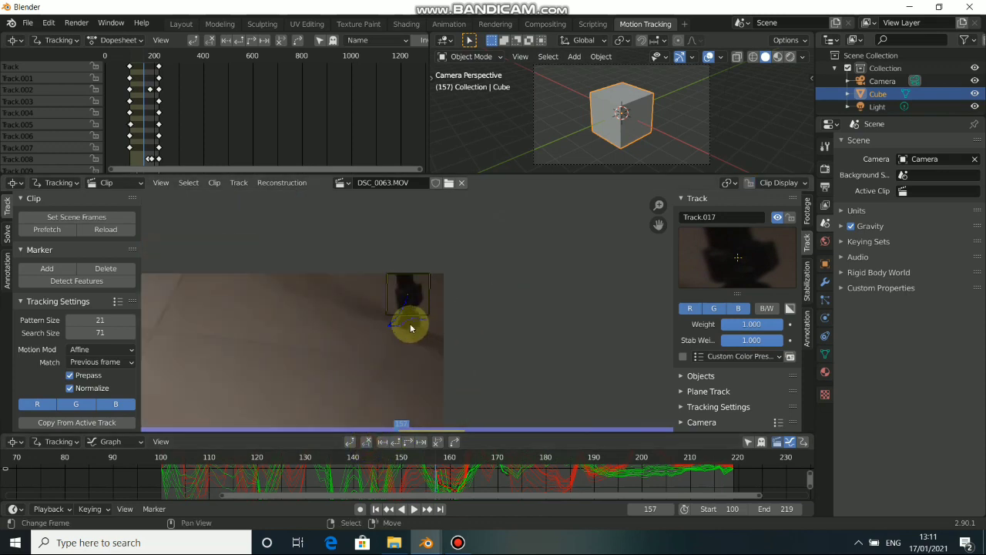
Examine the distribution of all tracked markers across the whole image at frame 157
scroll(408, 325, down, 4)
middle_drag(323, 343, 432, 306)
scroll(393, 331, down, 3)
middle_drag(389, 364, 434, 317)
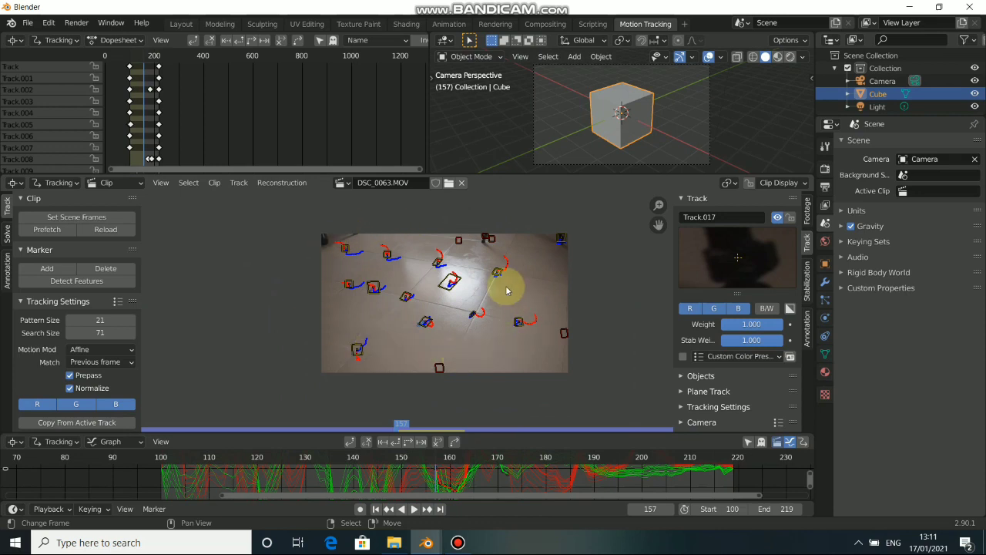
middle_drag(491, 298, 464, 300)
scroll(479, 297, up, 1)
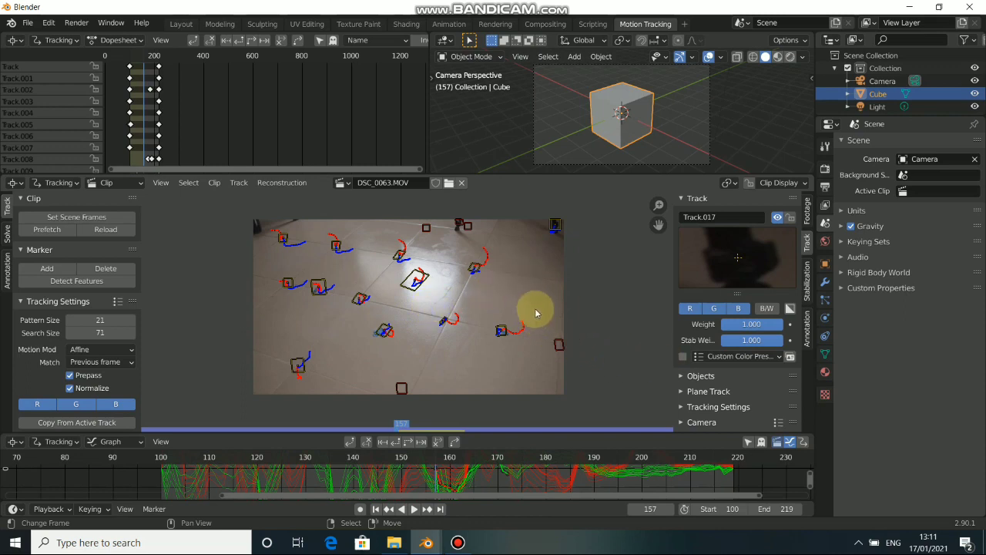
scroll(522, 362, down, 1)
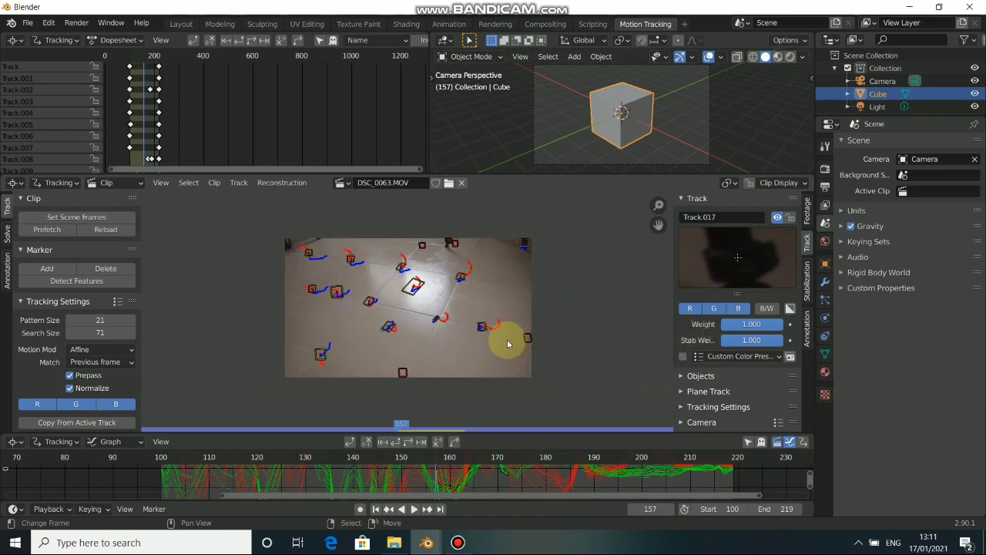
Set the tracking camera's sensor width to 23.5 mm and the lens focal length to 24 mm
scroll(702, 385, down, 1)
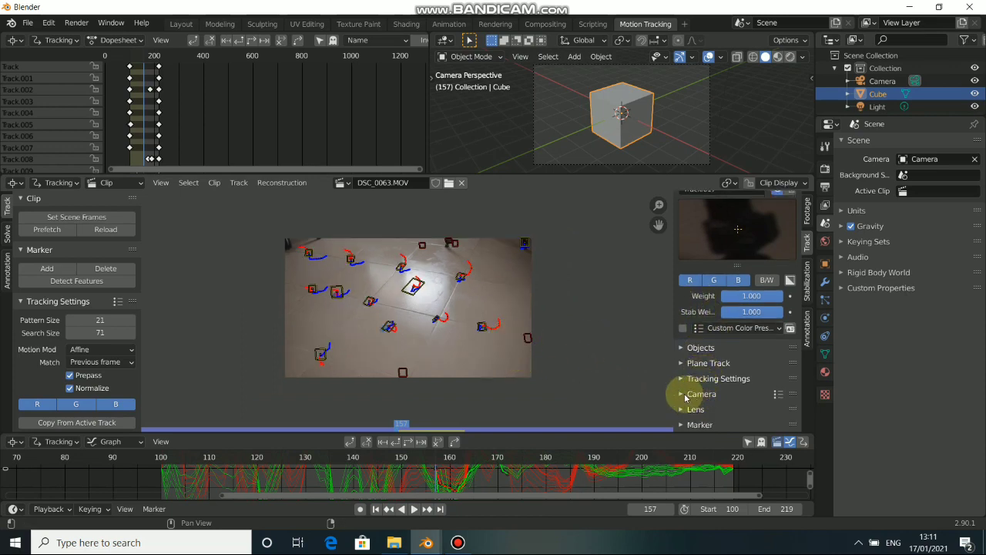
click(685, 396)
scroll(746, 331, down, 3)
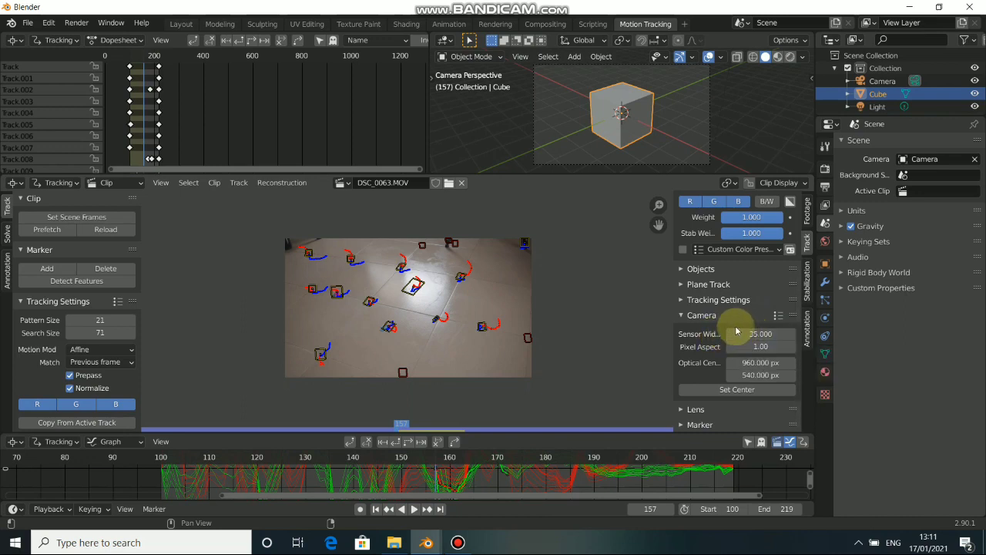
double_click(742, 333)
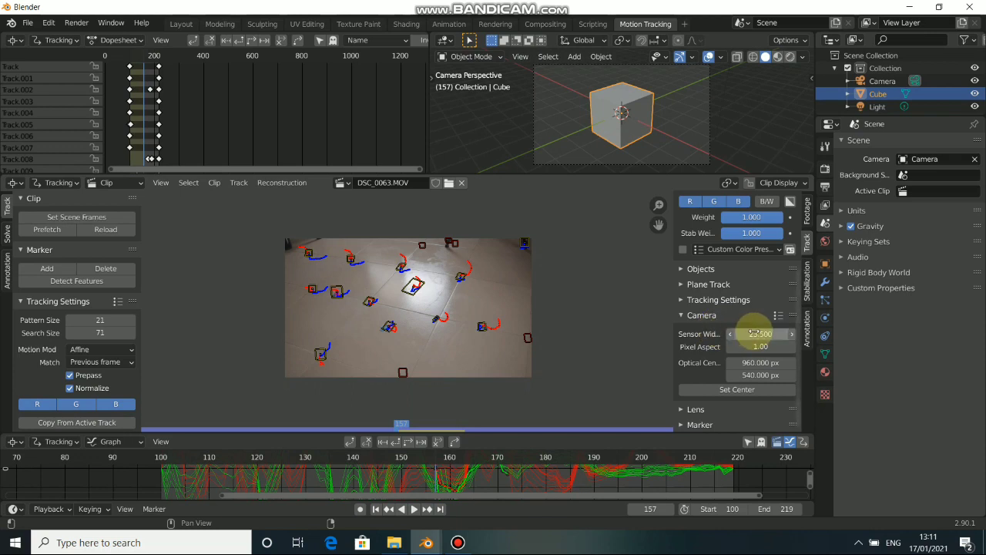
click(681, 410)
scroll(694, 397, down, 1)
double_click(759, 387)
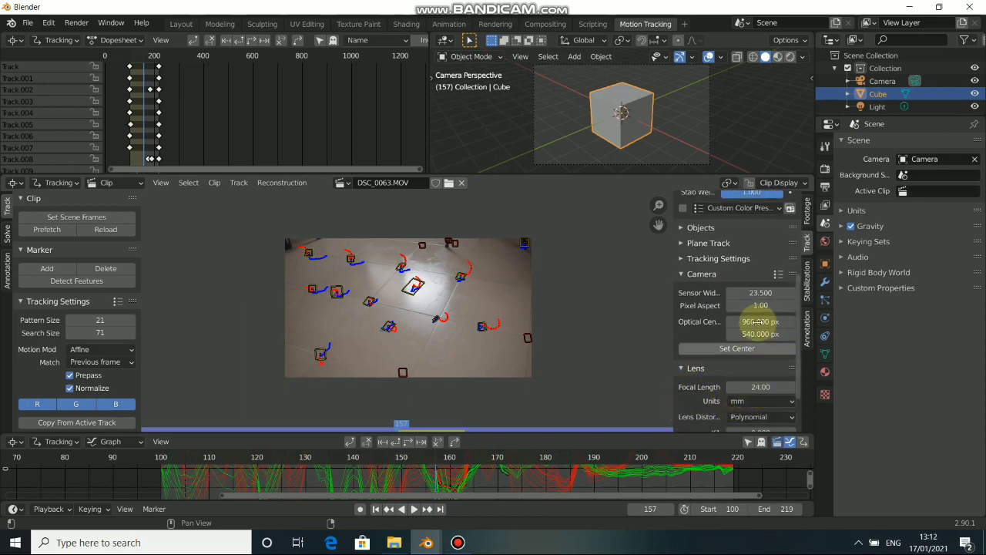
scroll(733, 279, up, 3)
scroll(733, 280, up, 2)
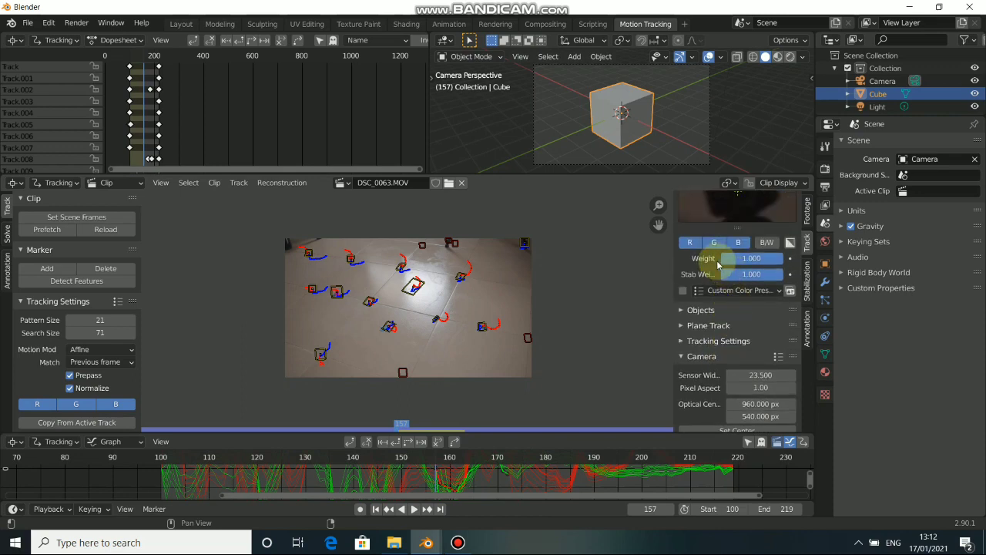
Enable automatic keyframe selection for the solve and solve the camera motion
click(6, 233)
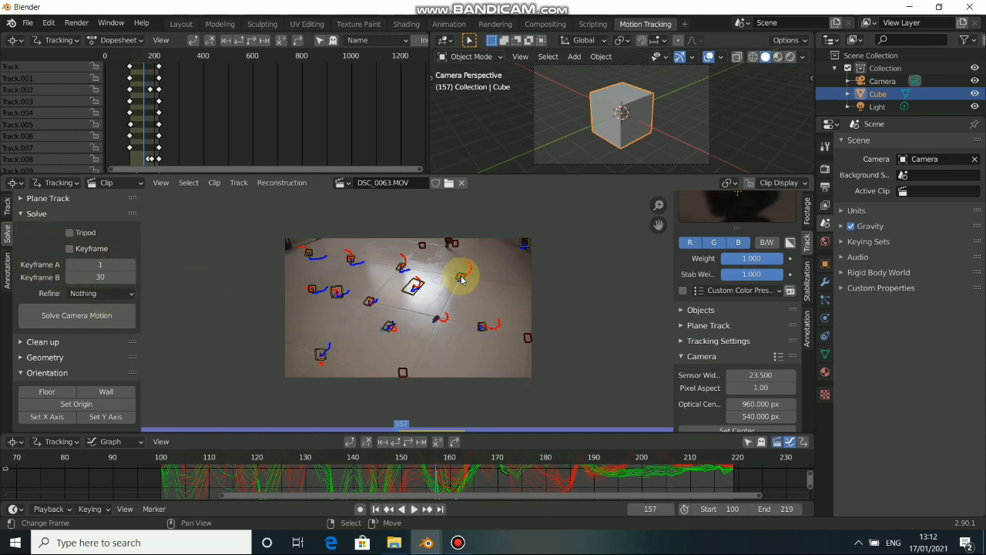
scroll(461, 283, up, 2)
scroll(460, 283, down, 1)
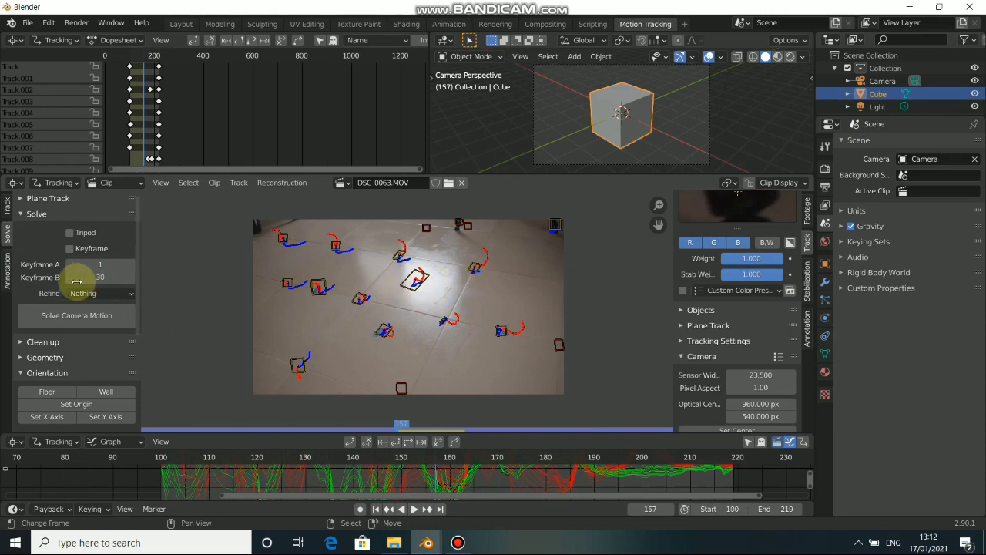
click(70, 248)
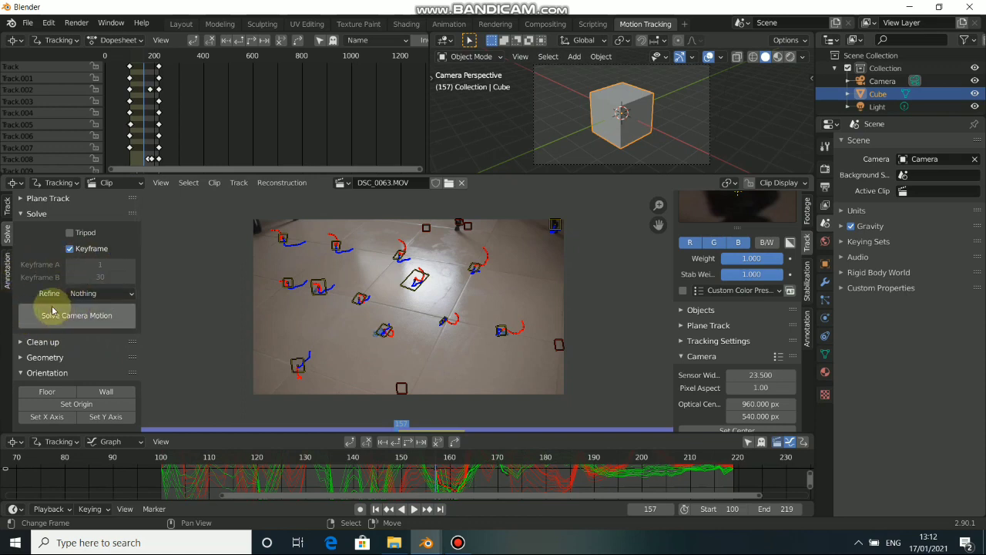
click(99, 315)
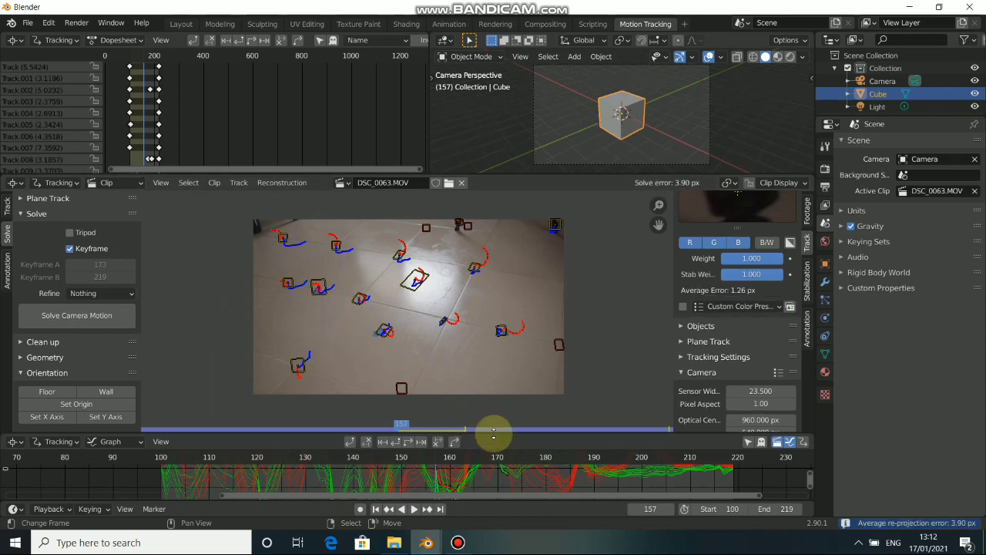
Enlarge the graph area around the blue solve error curve and run the camera motion solve again
drag(493, 433, 495, 413)
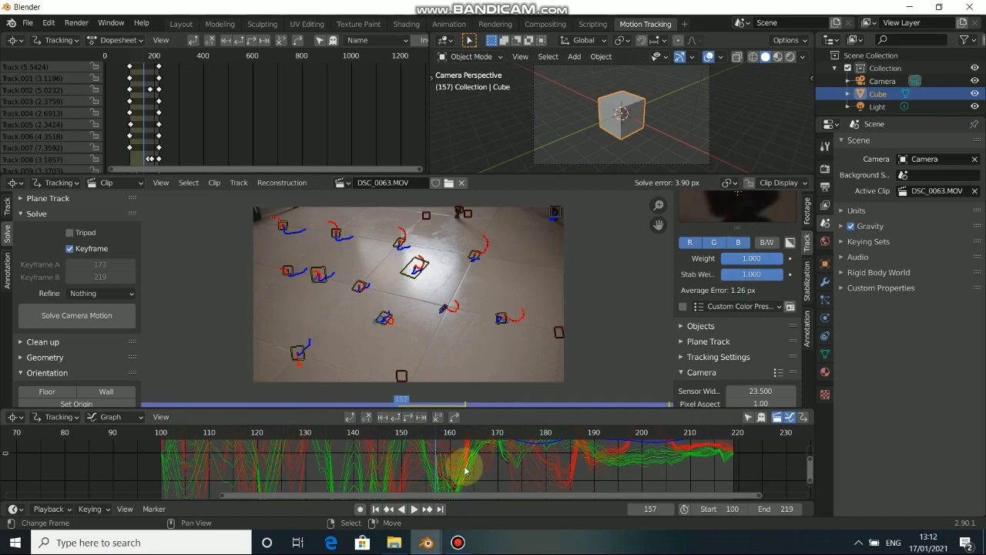
middle_drag(465, 464, 485, 489)
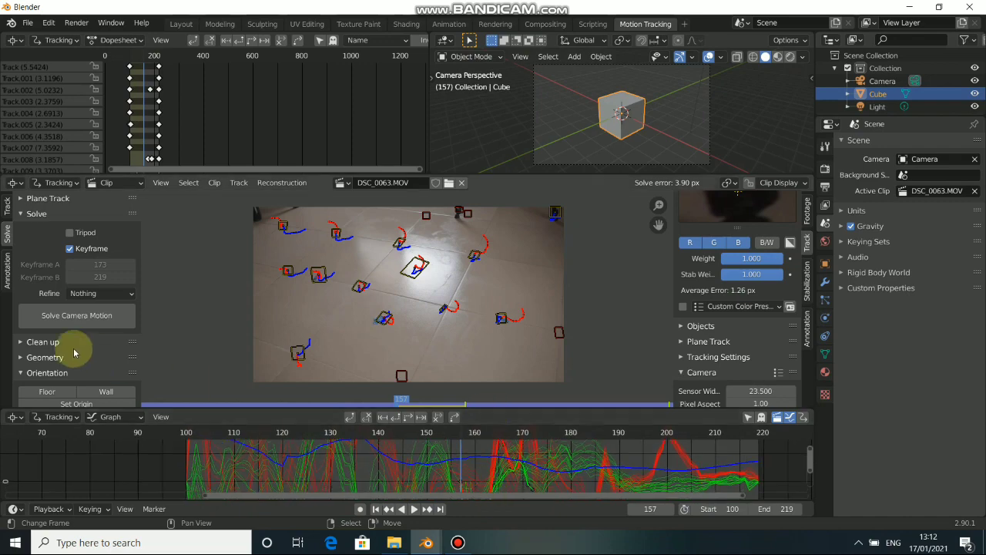
click(78, 322)
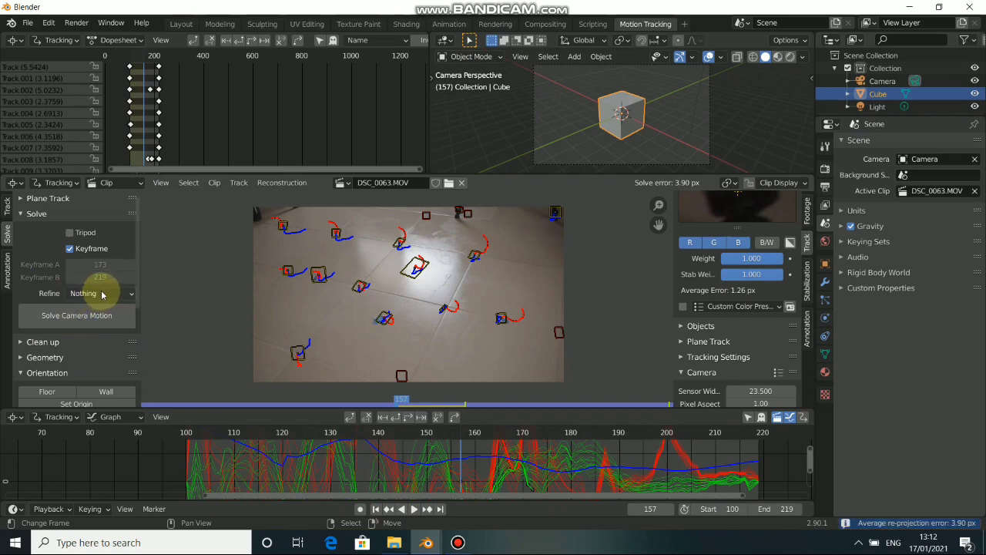
scroll(740, 349, down, 2)
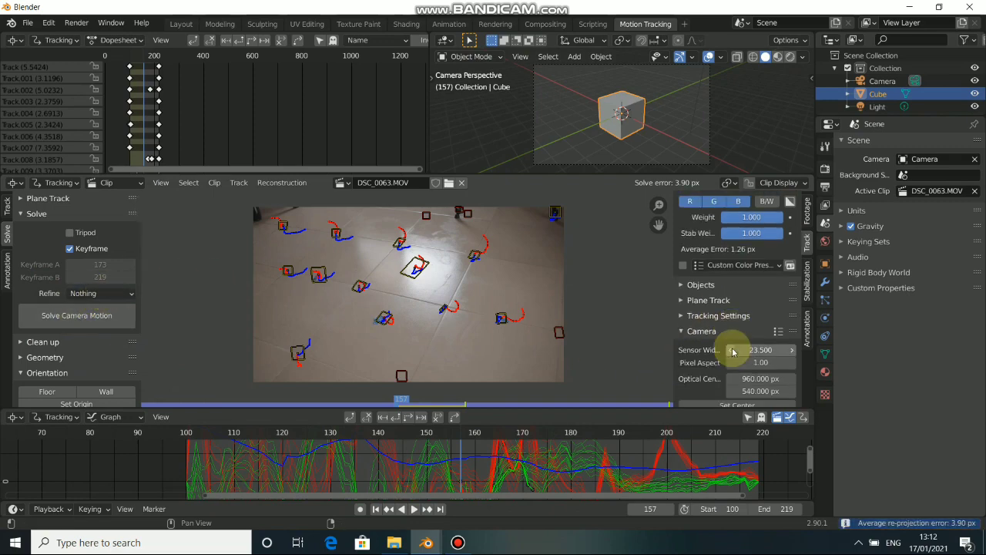
scroll(734, 328, up, 1)
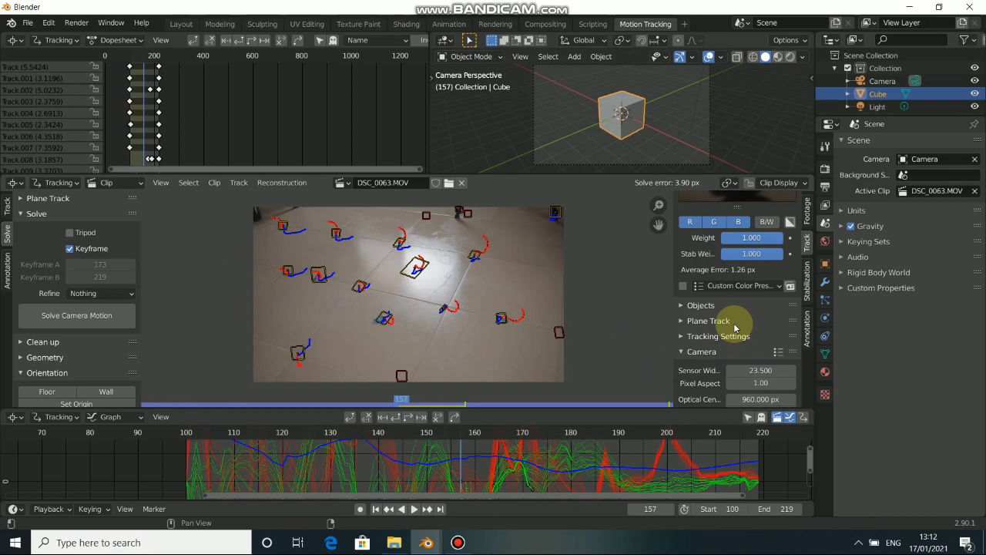
scroll(593, 322, up, 1)
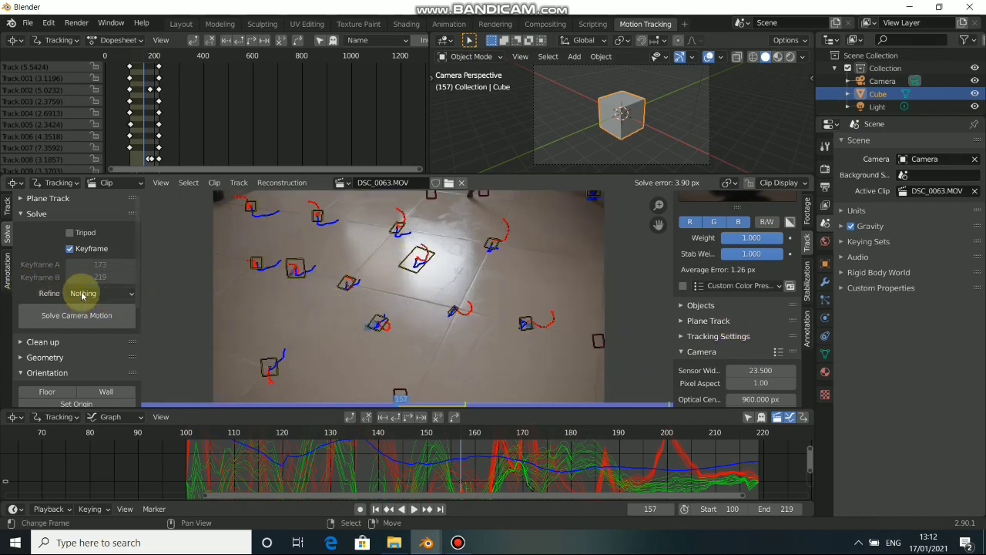
Turn off automatic keyframe selection and set the solver to refine K1, K2
click(69, 248)
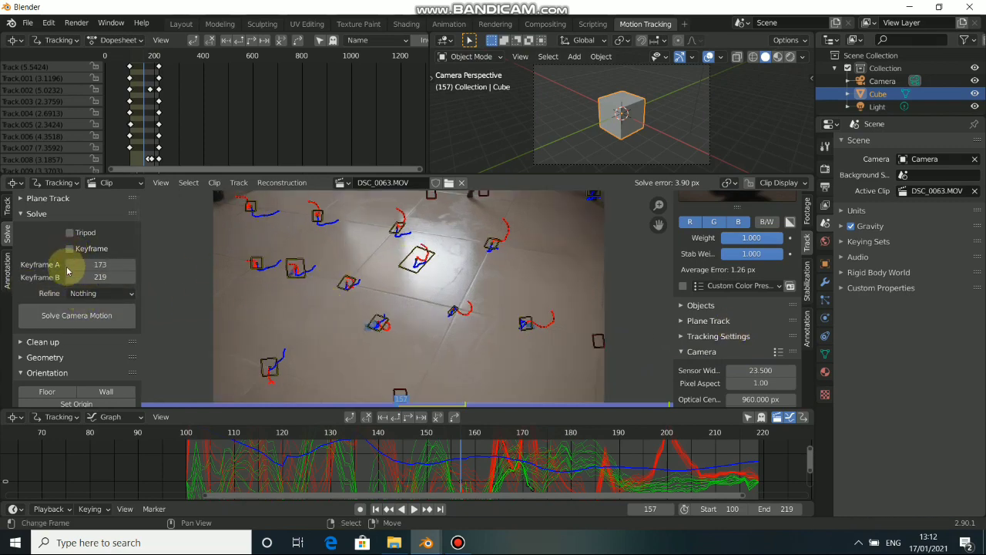
click(98, 294)
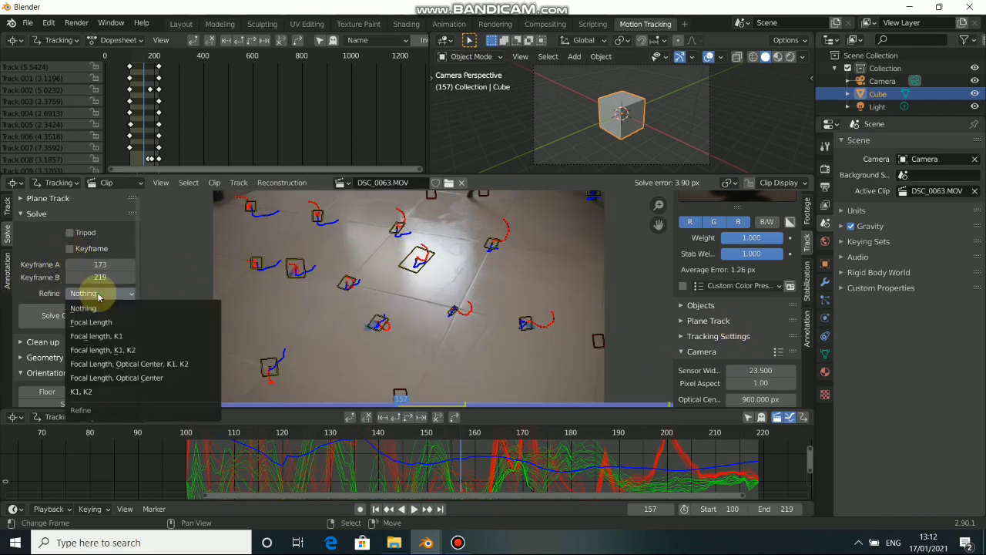
click(81, 392)
scroll(429, 271, down, 1)
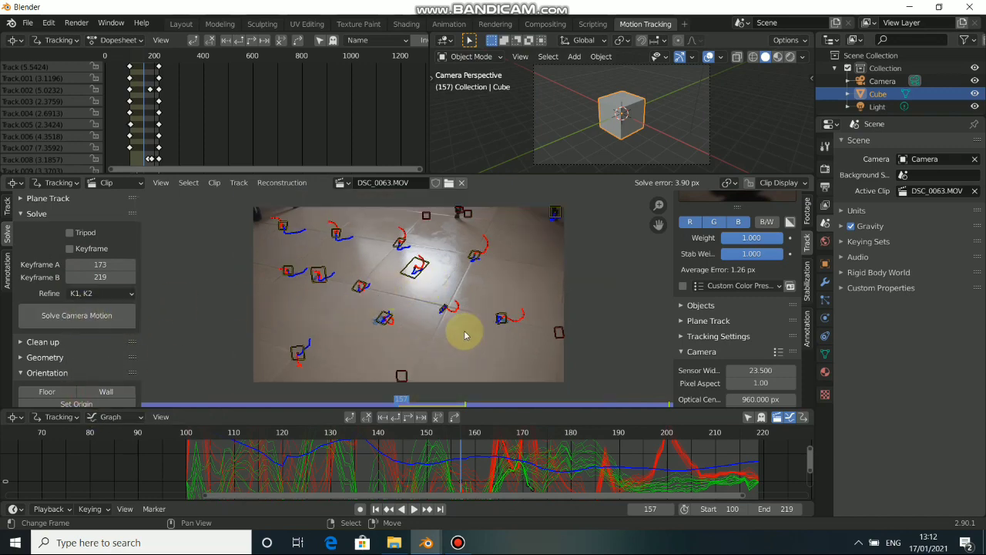
middle_drag(462, 304, 488, 301)
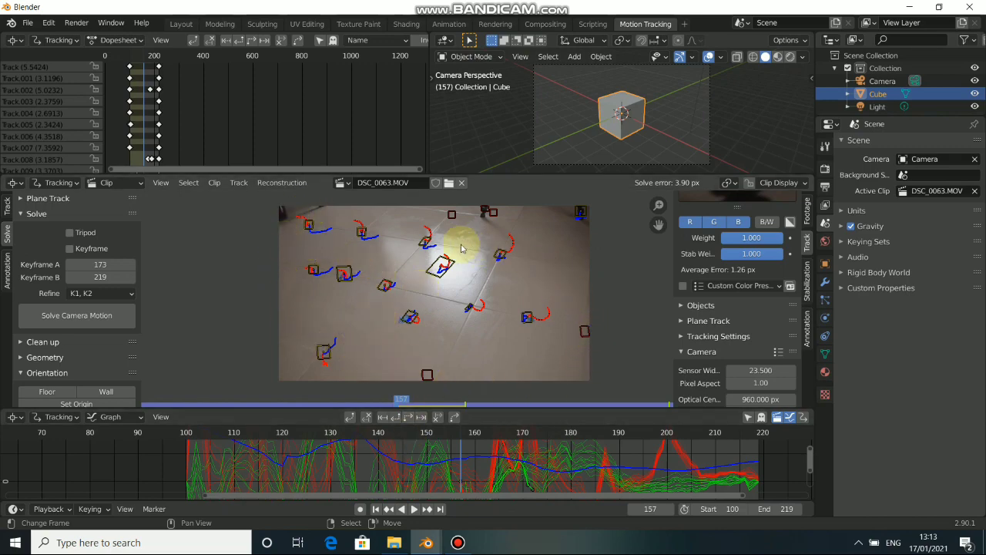
Enable Render Undistorted in the clip display and solve the camera motion with the K1, K2 refinement
click(773, 185)
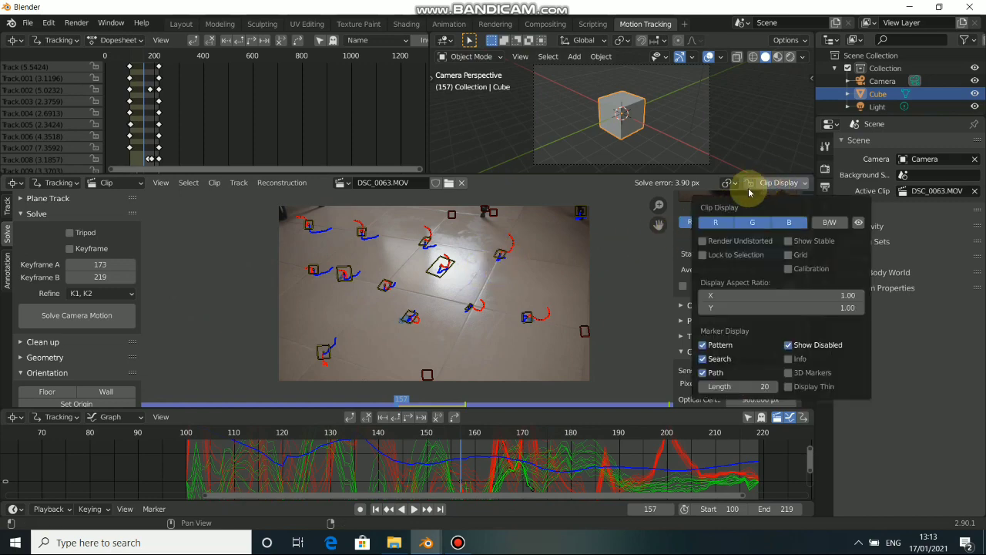
click(704, 242)
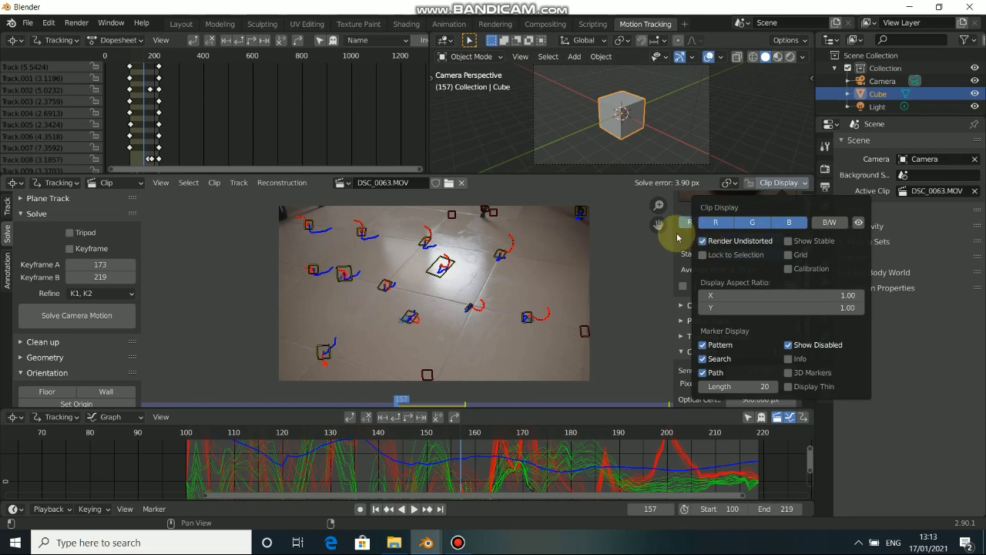
click(80, 318)
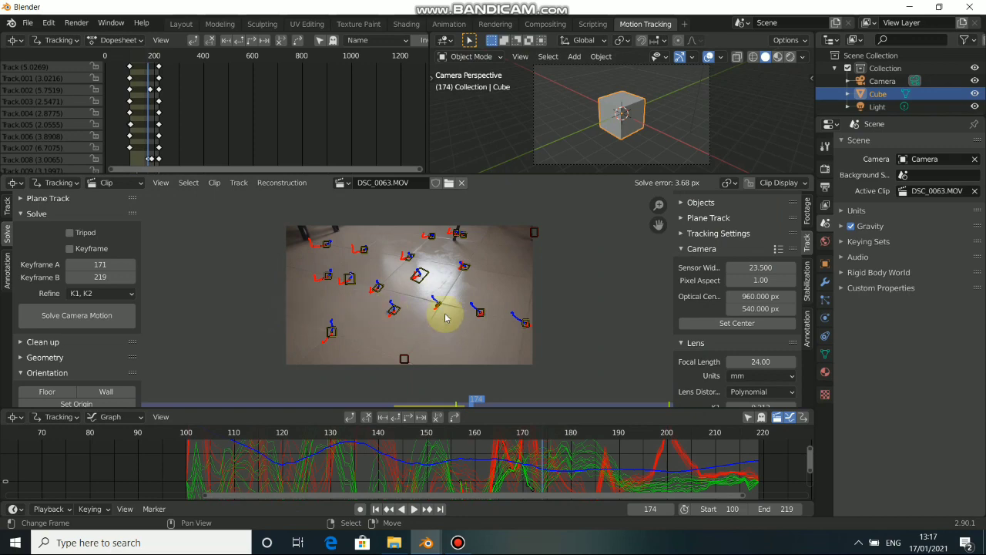
Set the solve's Keyframe A to 170 and Keyframe B to 212, and solve the camera motion again
scroll(455, 300, up, 4)
scroll(478, 258, down, 4)
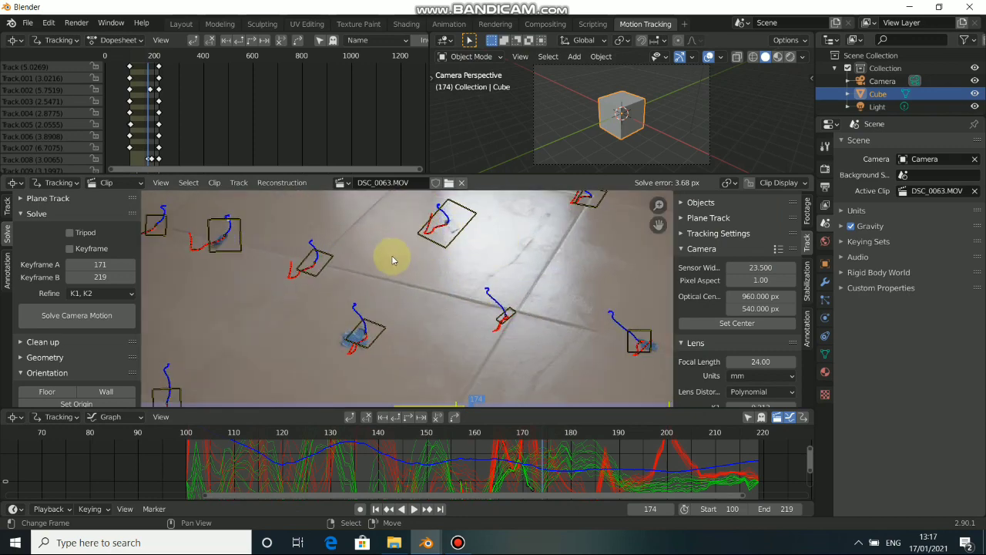
middle_drag(436, 281, 468, 283)
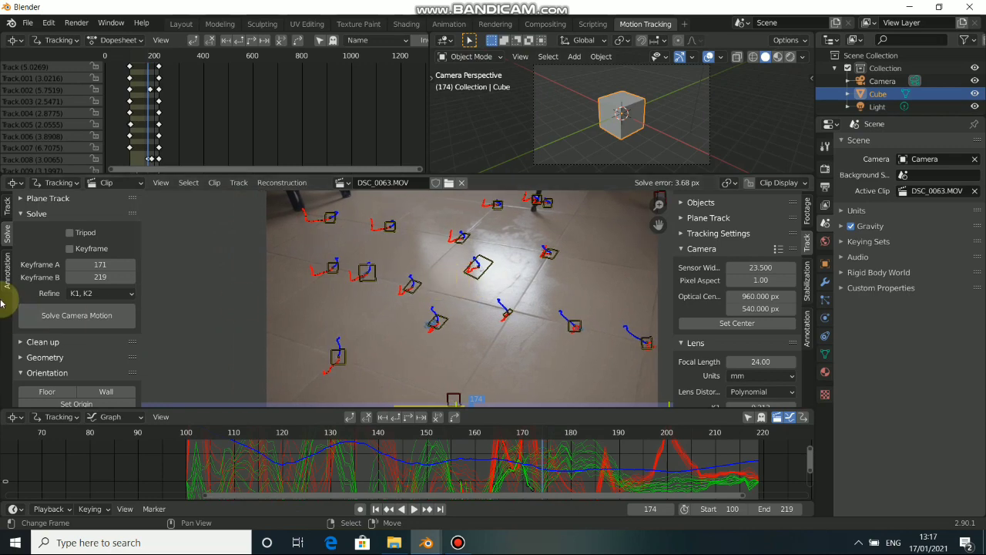
click(76, 250)
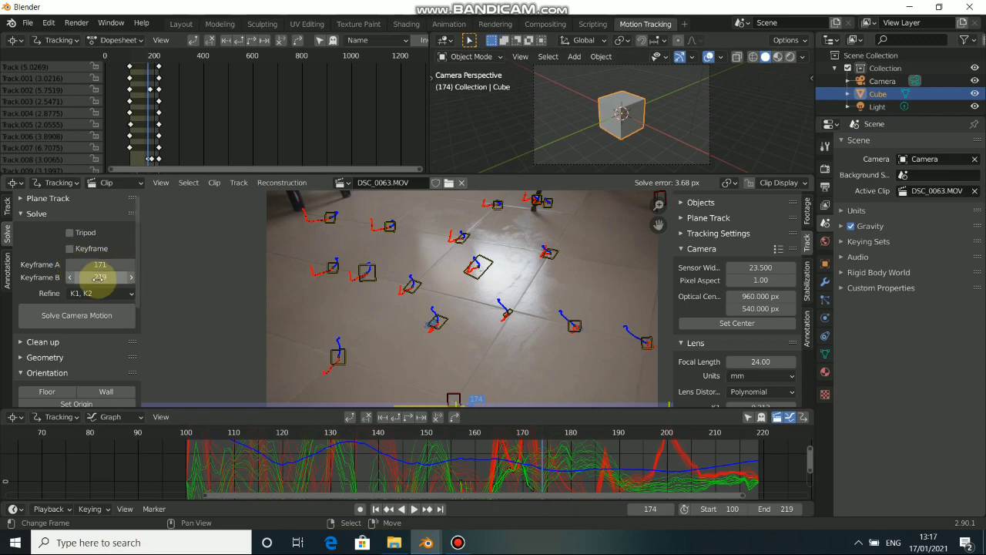
click(70, 264)
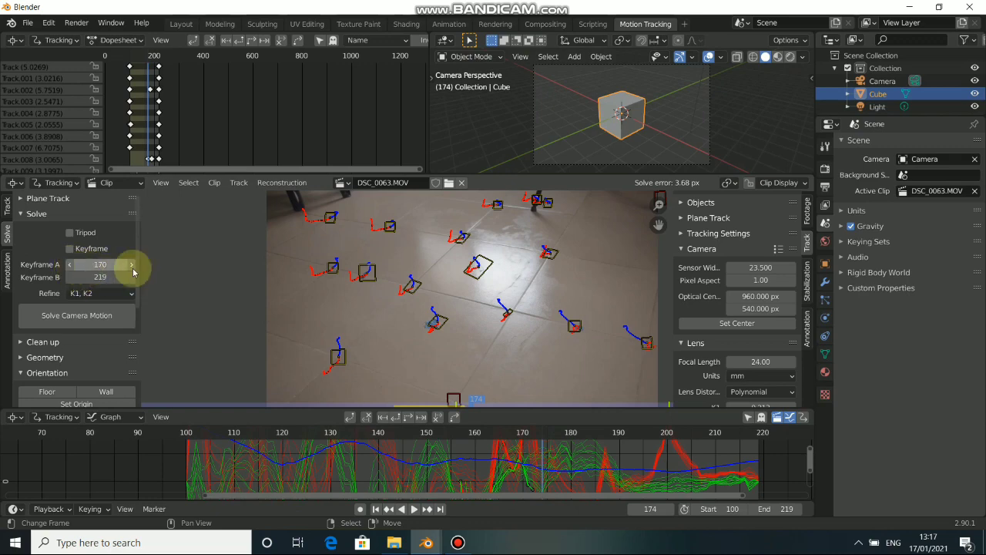
drag(74, 282, 62, 281)
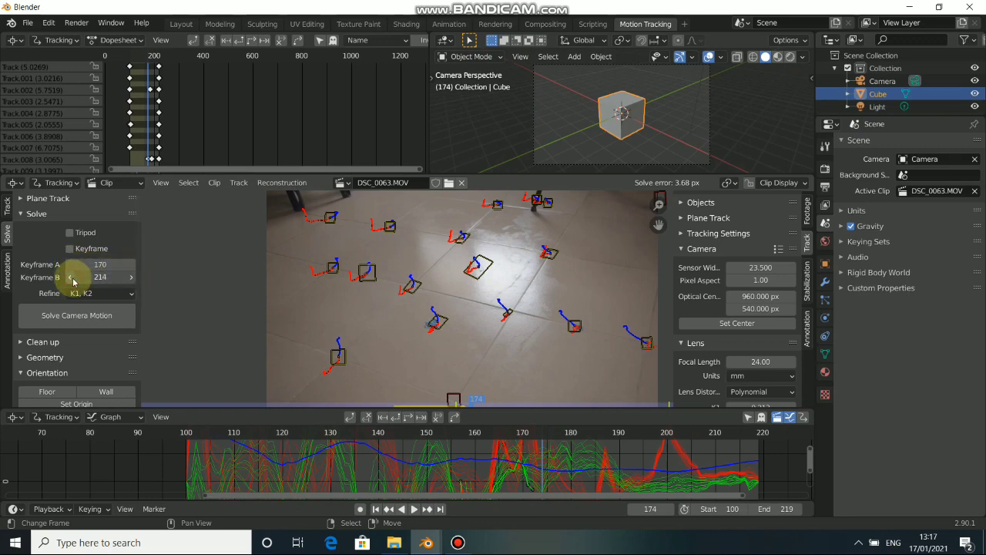
click(86, 317)
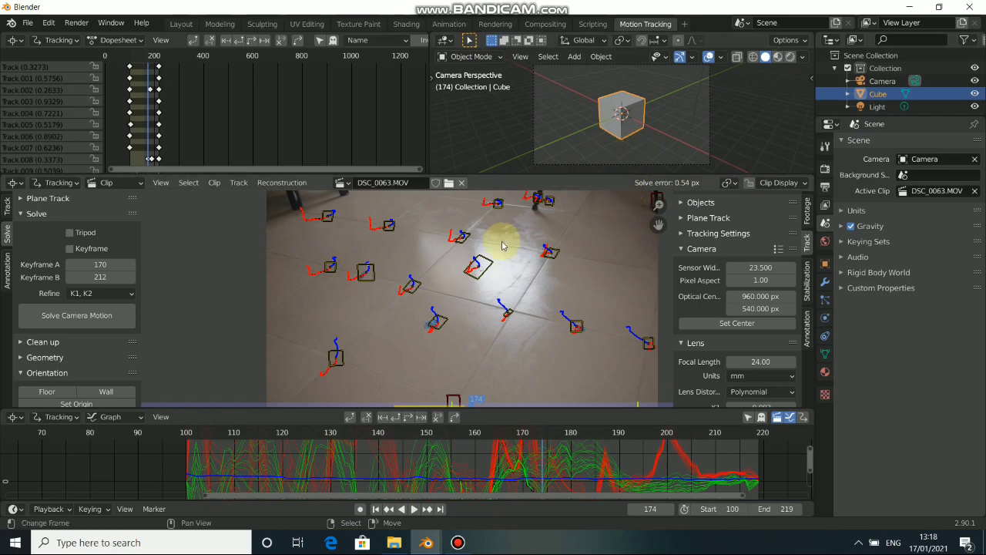
Set up the tracking scene from the solved camera motion and check the cube against the footage in the 3D view
scroll(495, 308, down, 1)
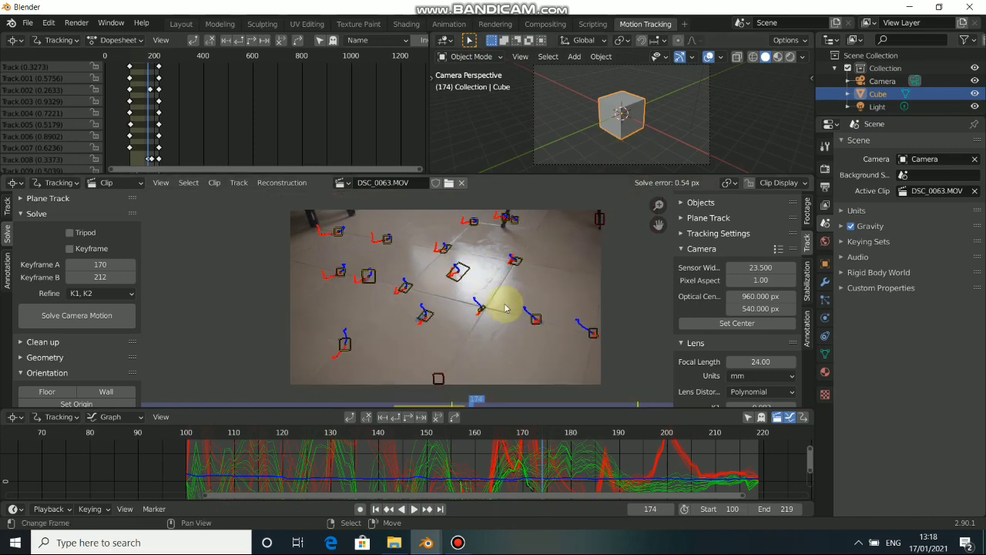
middle_drag(503, 315, 480, 316)
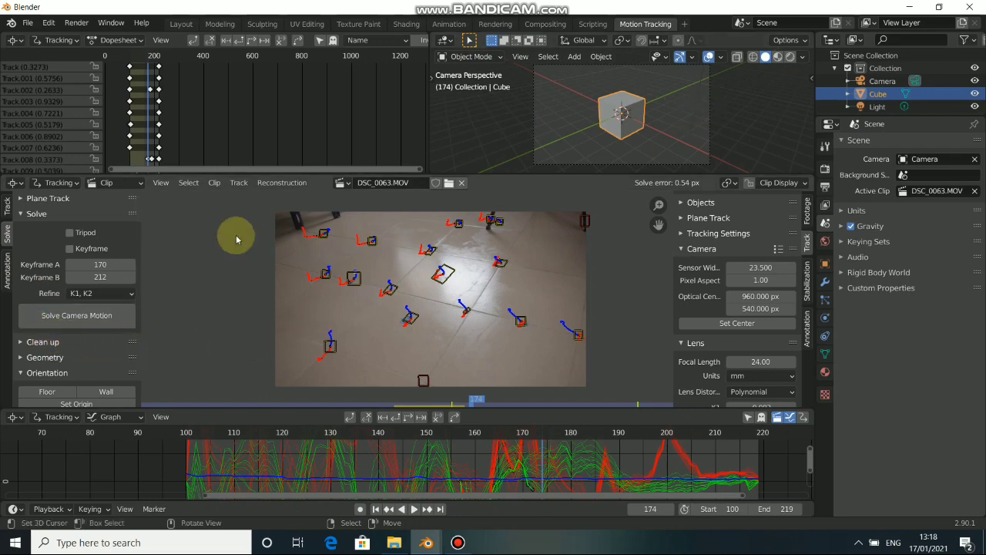
scroll(77, 277, down, 4)
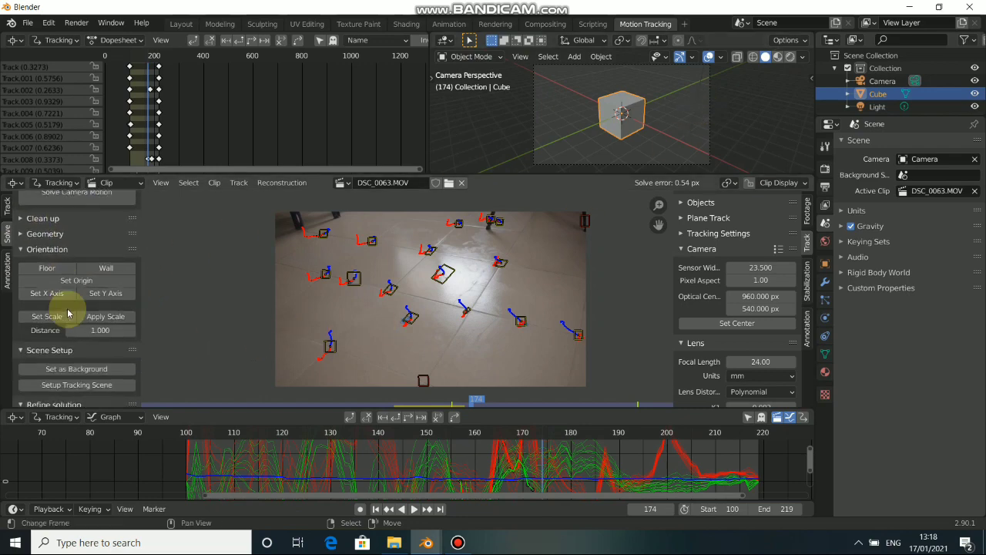
scroll(68, 312, down, 2)
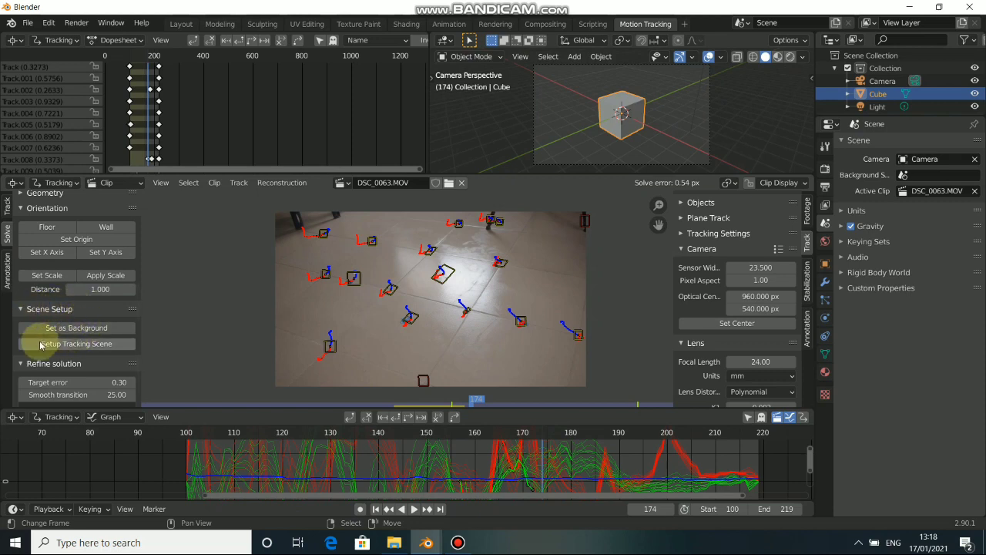
click(101, 349)
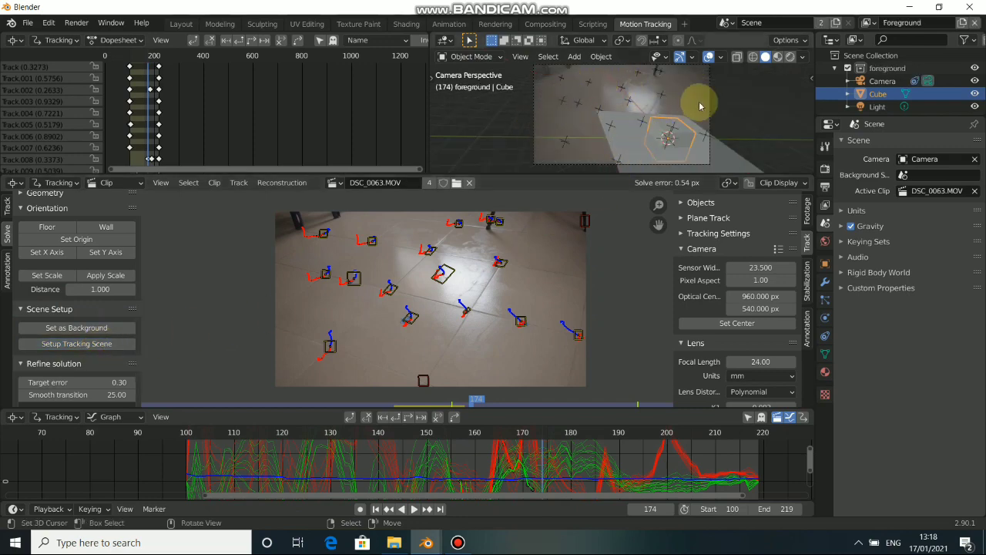
scroll(678, 101, up, 4)
scroll(677, 116, down, 2)
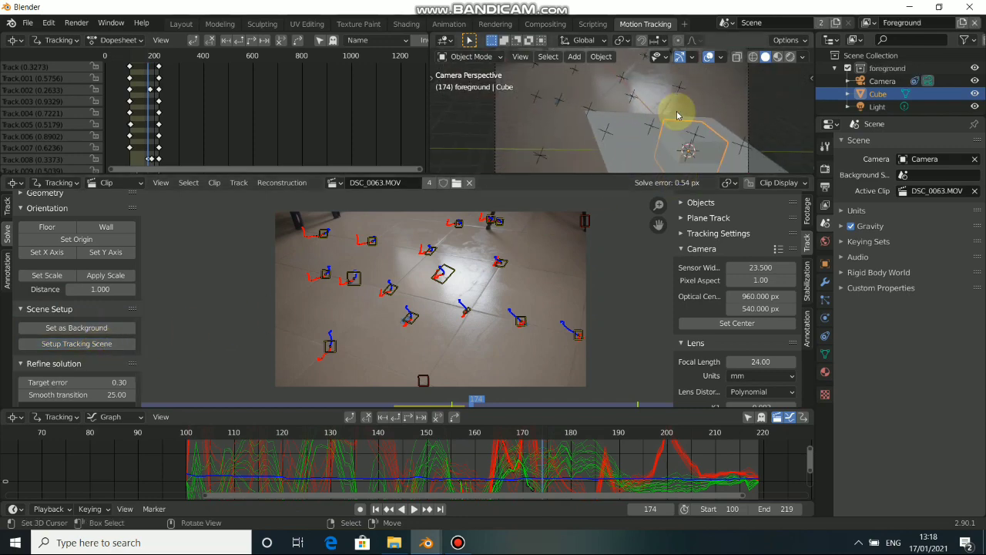
scroll(674, 123, down, 1)
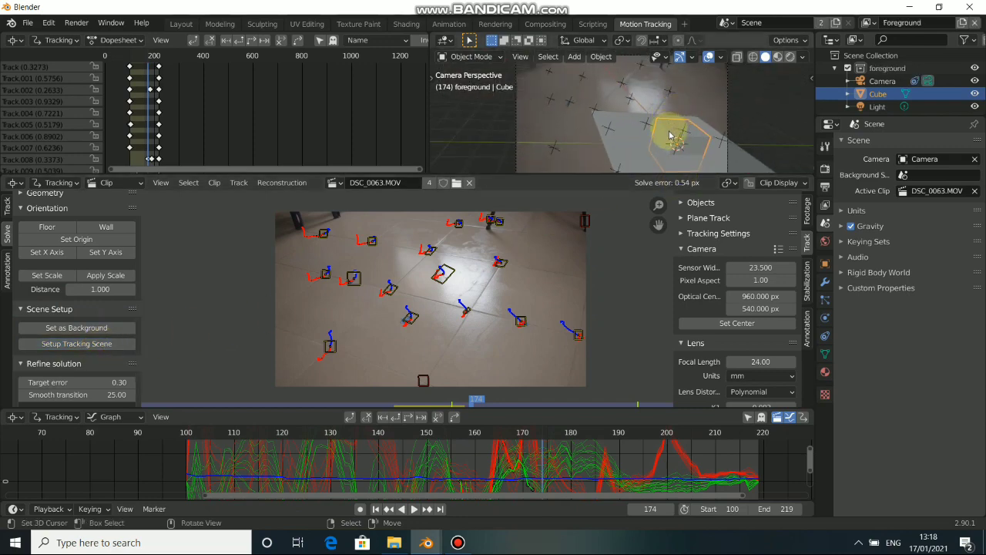
Define the floor plane from three floor markers in the footage: upper centre, lower right and lower left
scroll(668, 134, up, 1)
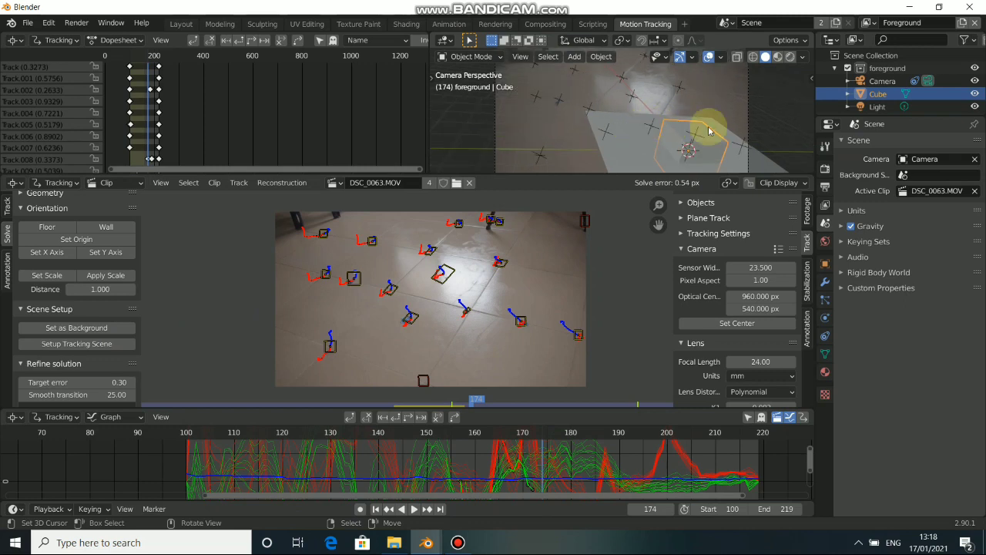
scroll(606, 104, down, 3)
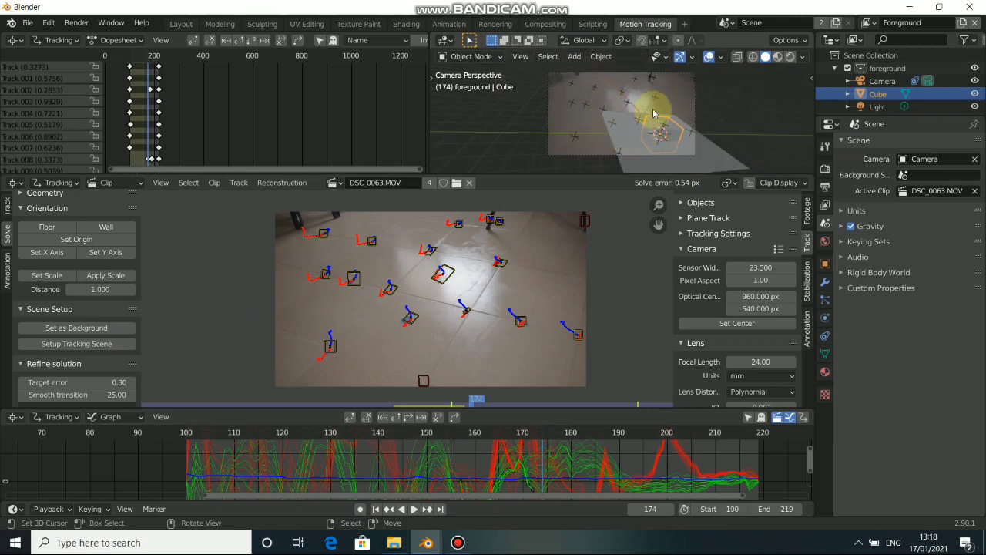
scroll(653, 114, up, 1)
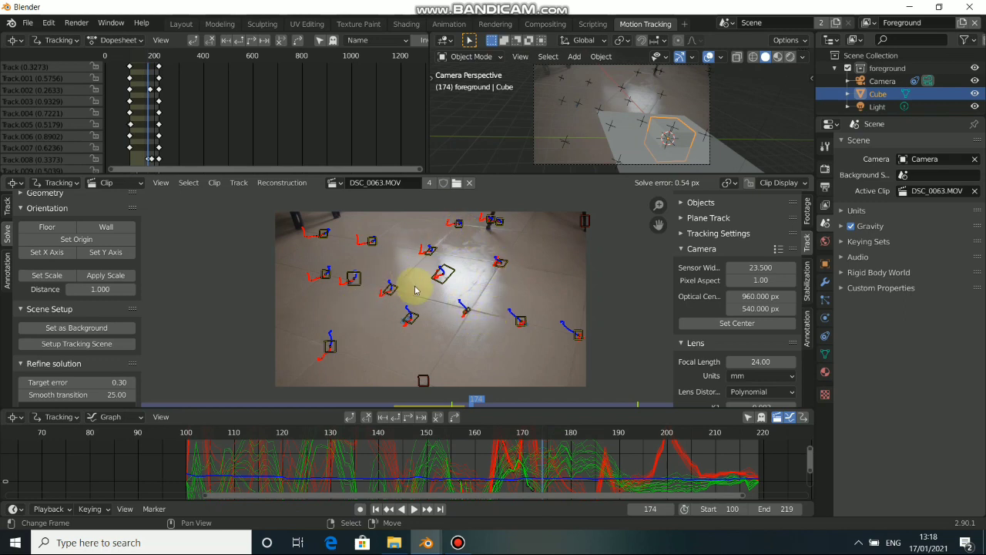
click(460, 229)
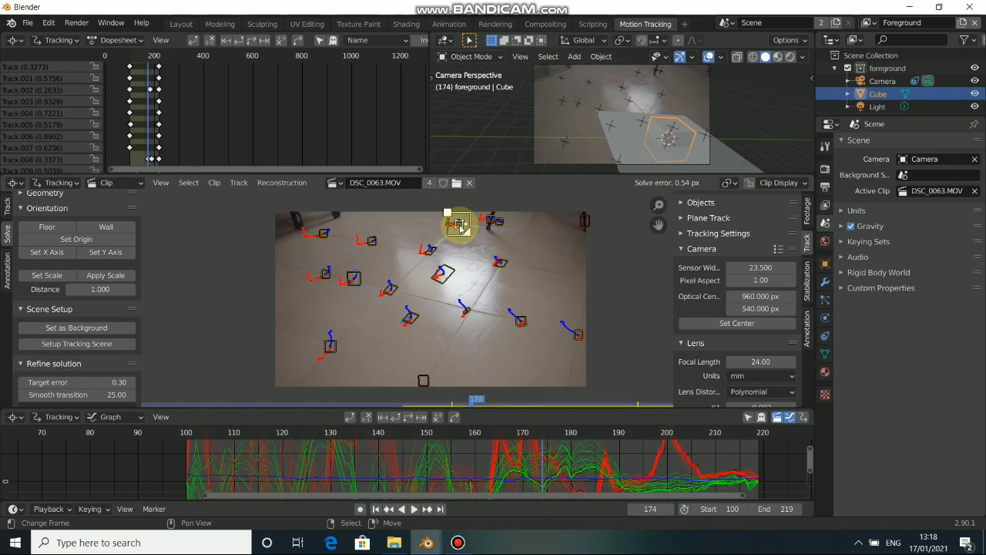
click(434, 251)
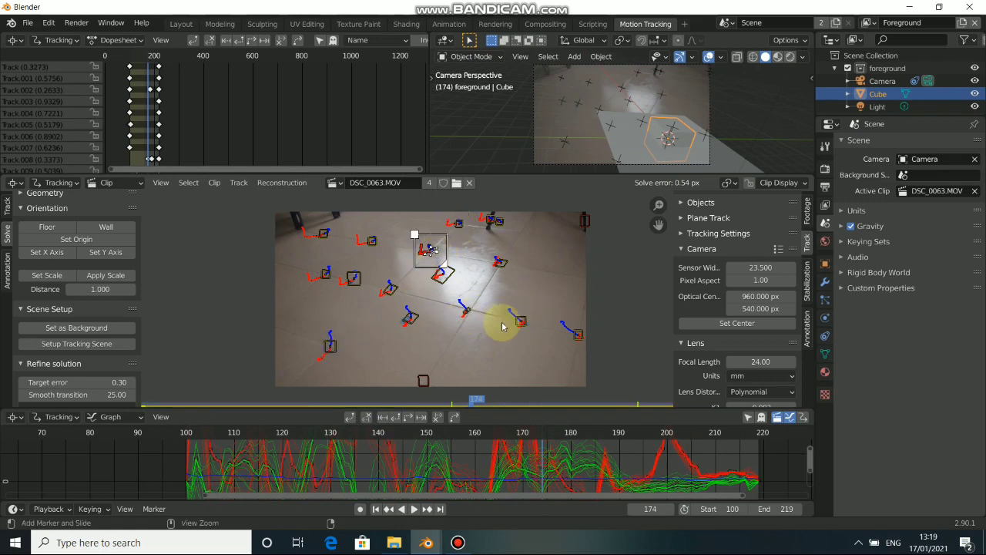
shift+click(522, 321)
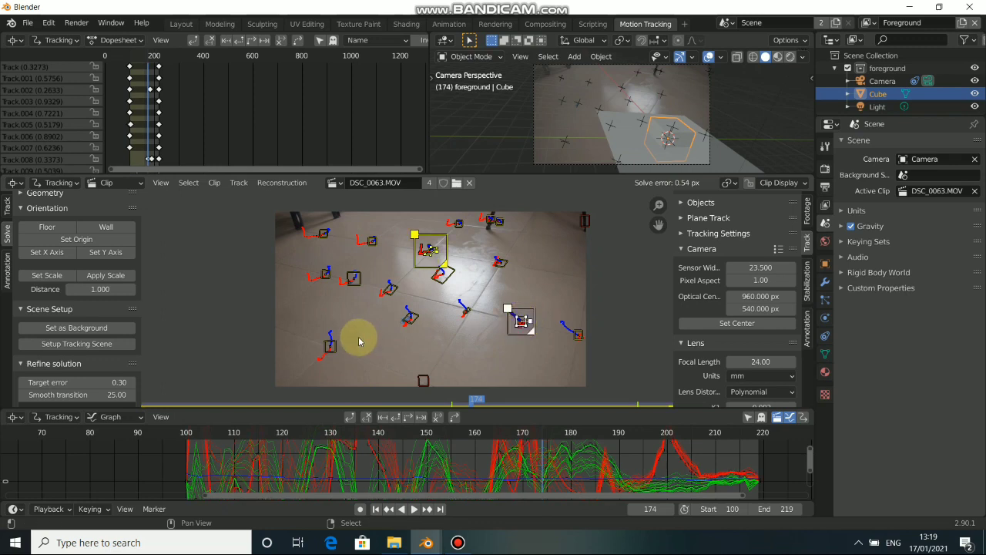
shift+click(331, 344)
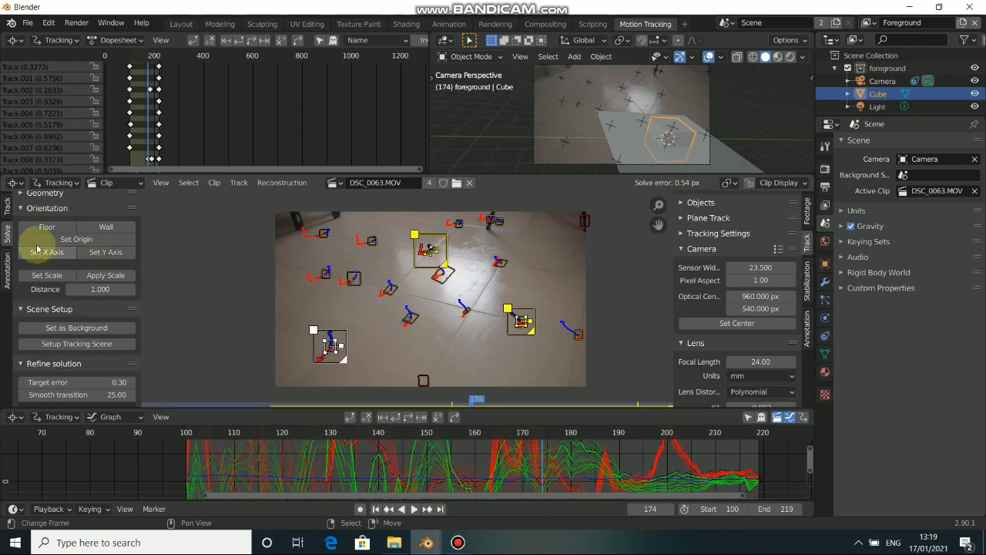
scroll(25, 228, up, 2)
scroll(31, 255, down, 1)
scroll(36, 273, up, 1)
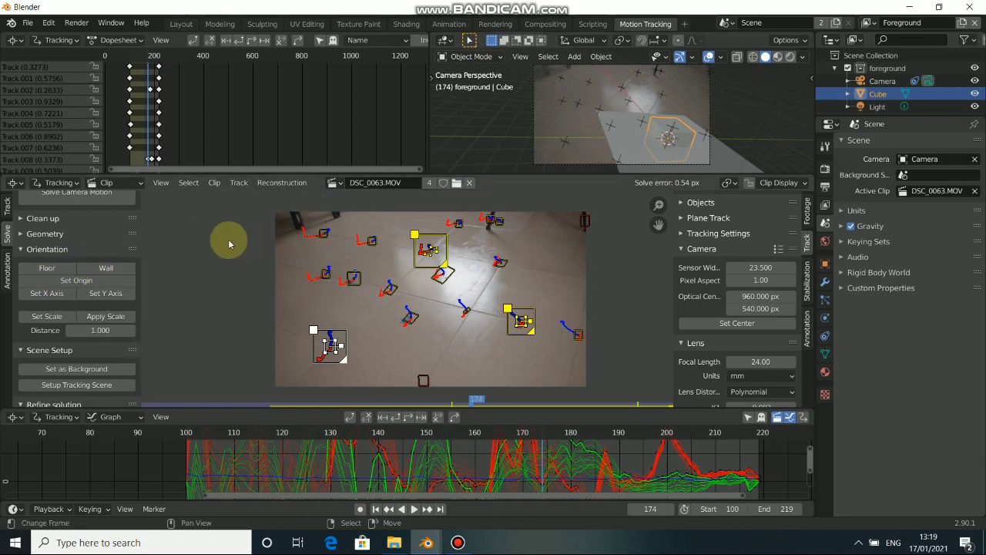
click(50, 270)
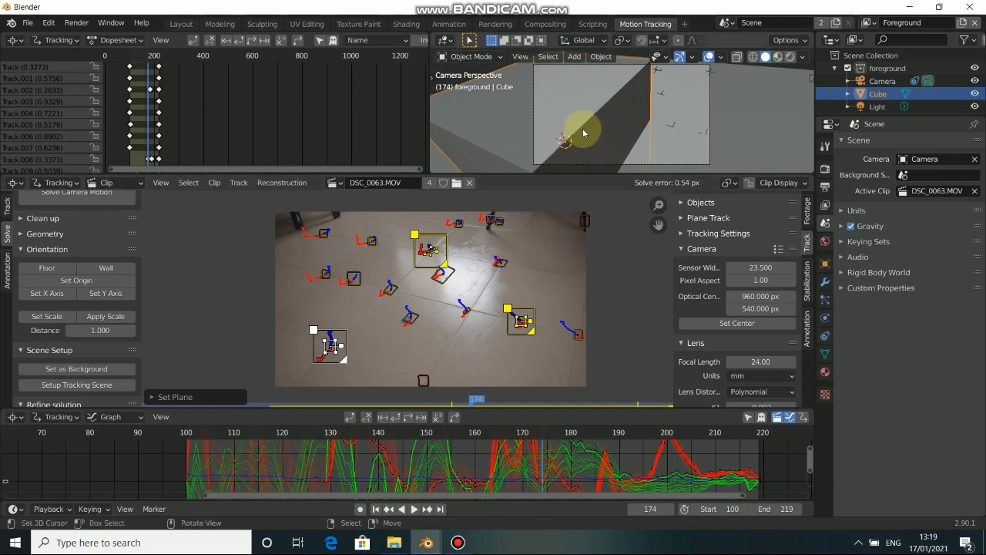
Try the floor marker just left of the footage's centre and the upper-left corner marker as the scene origin
click(392, 294)
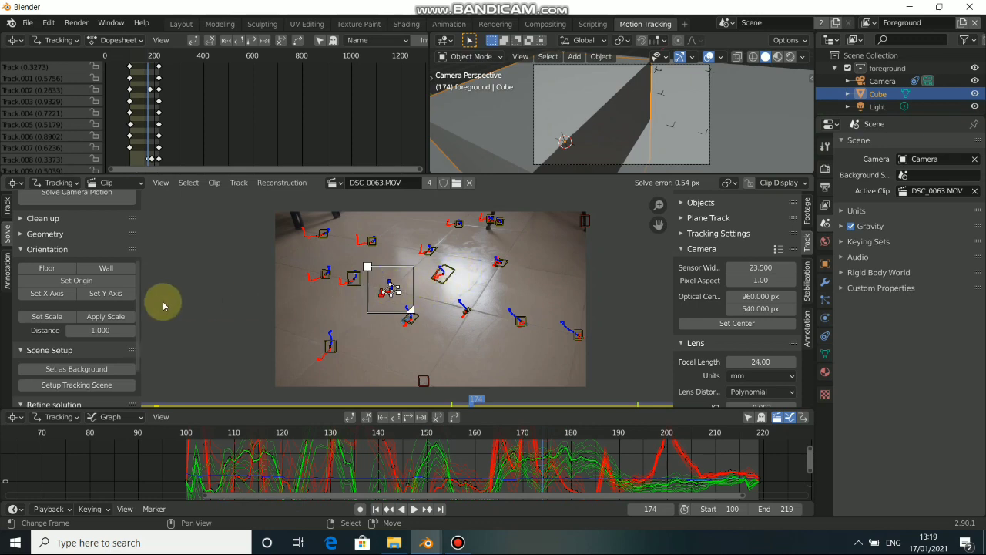
click(73, 281)
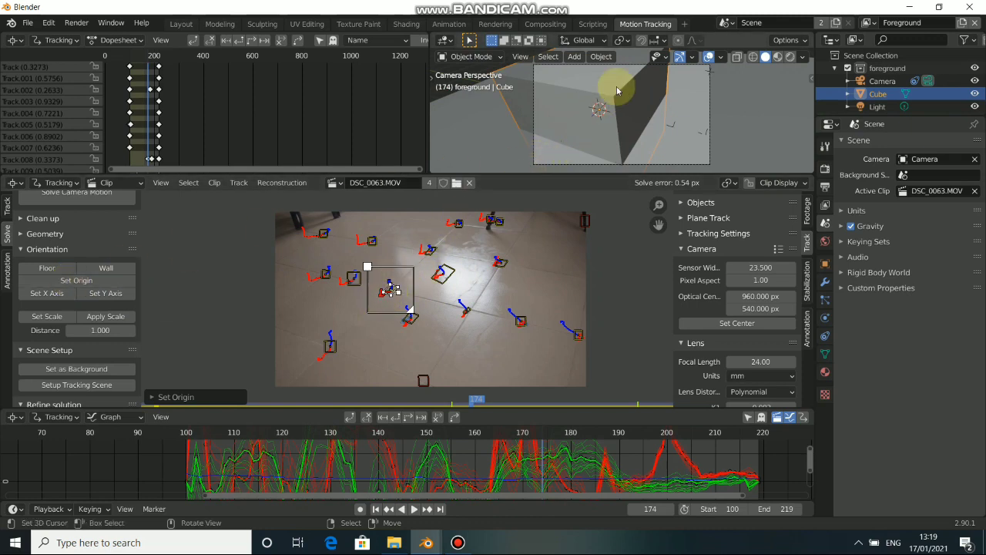
click(325, 232)
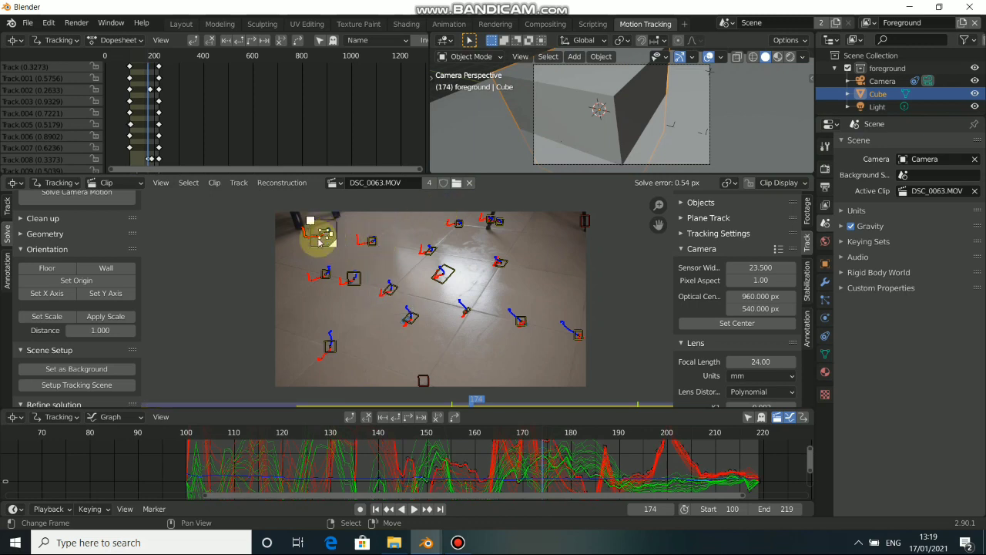
click(100, 282)
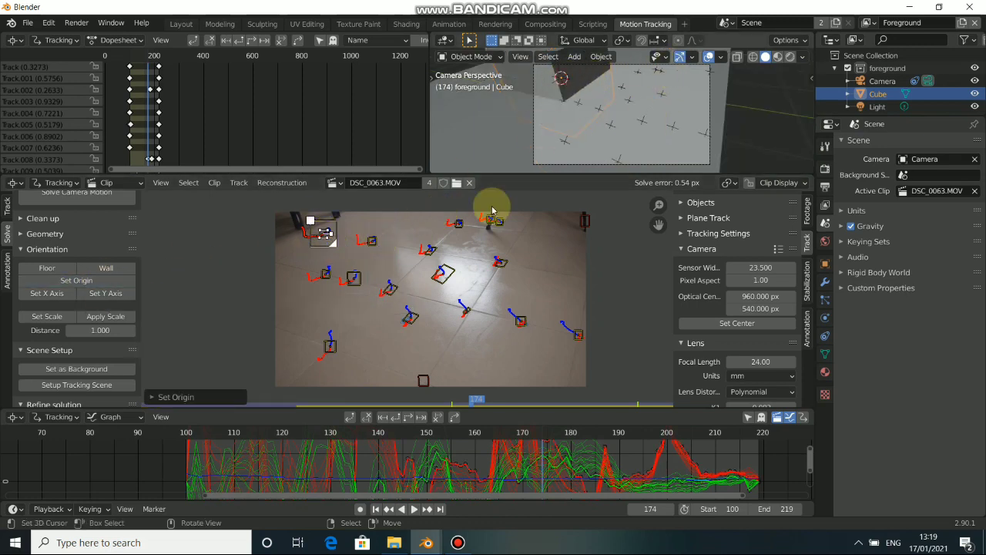
Set the scene origin at the floor marker just left of the footage's centre and move to frame 175
click(390, 289)
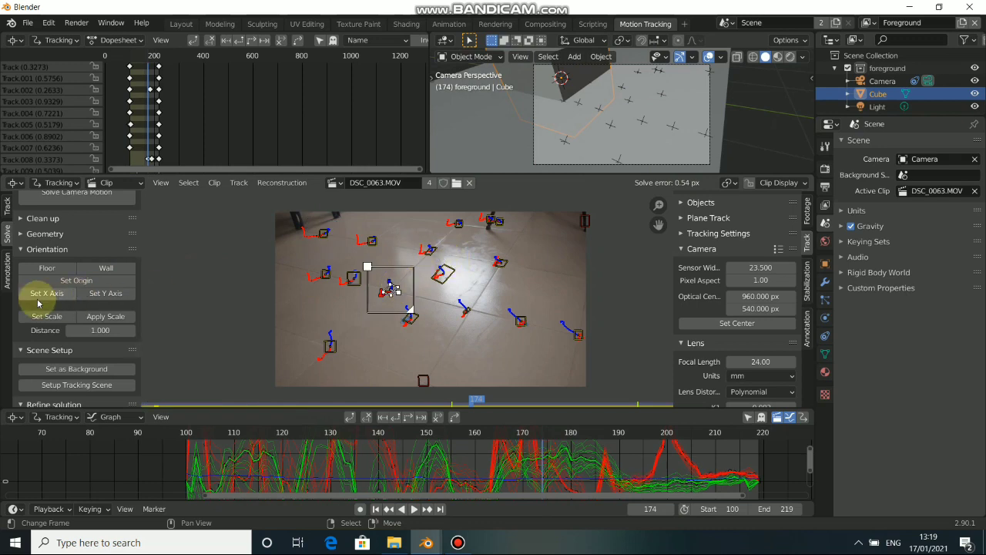
right_click(60, 290)
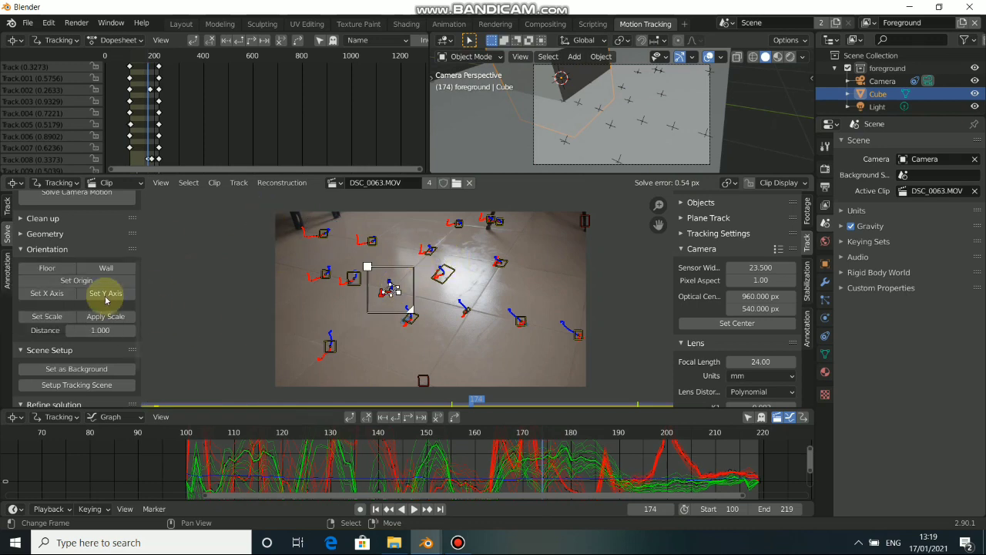
click(80, 282)
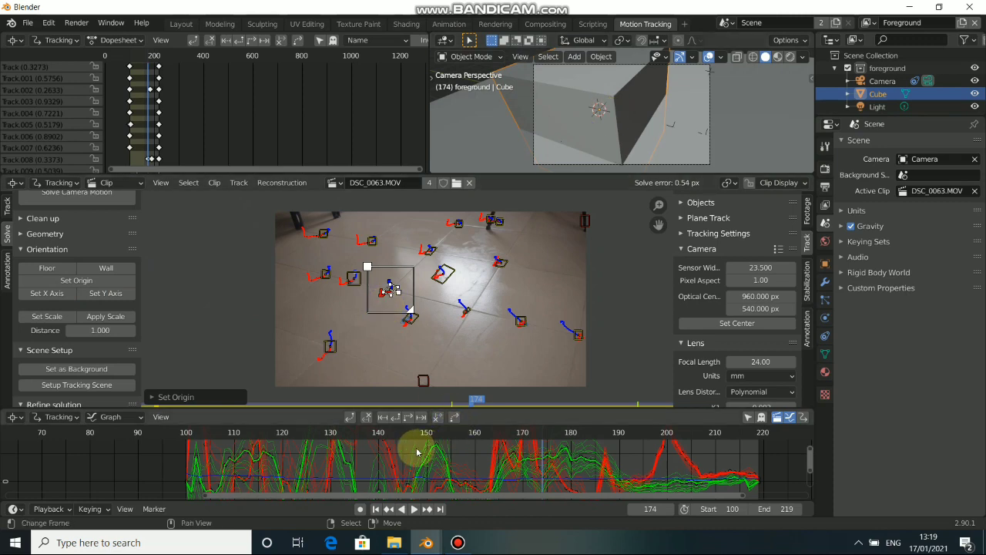
click(547, 448)
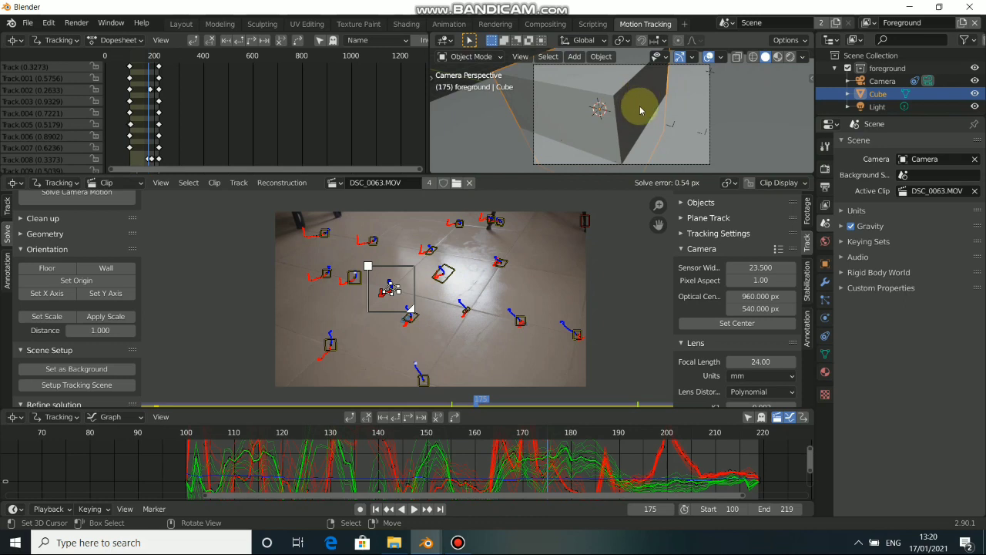
Set the scene scale from the upper-centre and lower-left floor markers, using a distance of 5.000
click(432, 252)
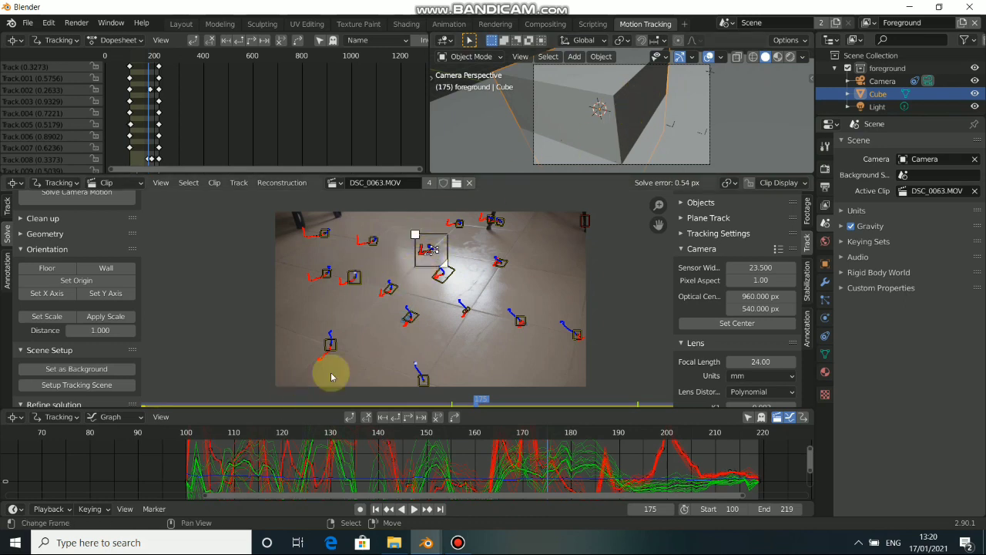
shift+click(332, 349)
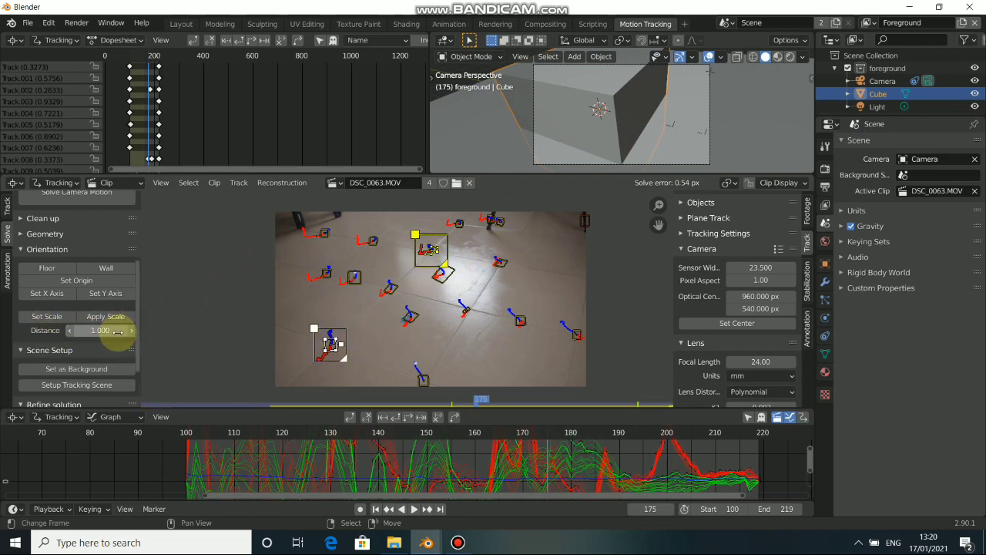
click(178, 265)
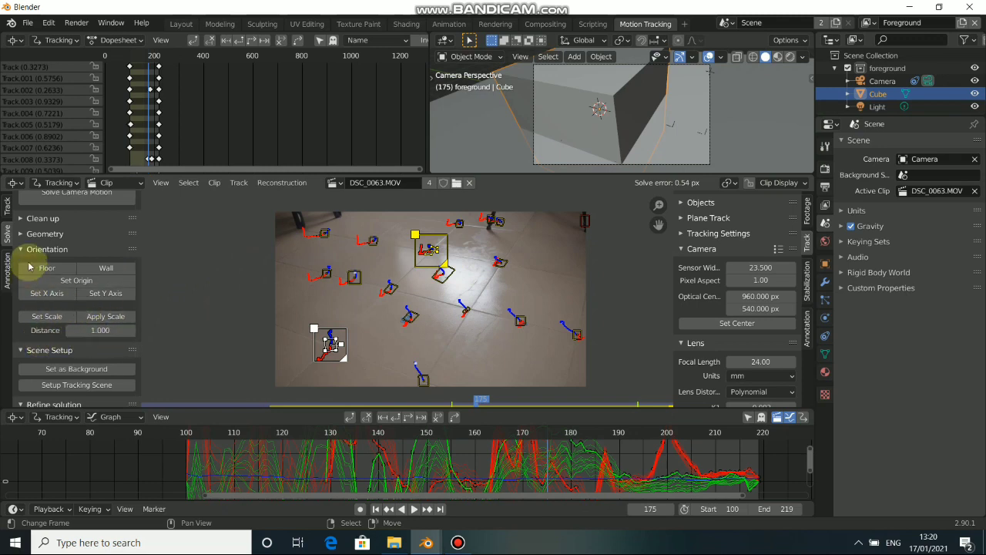
click(50, 318)
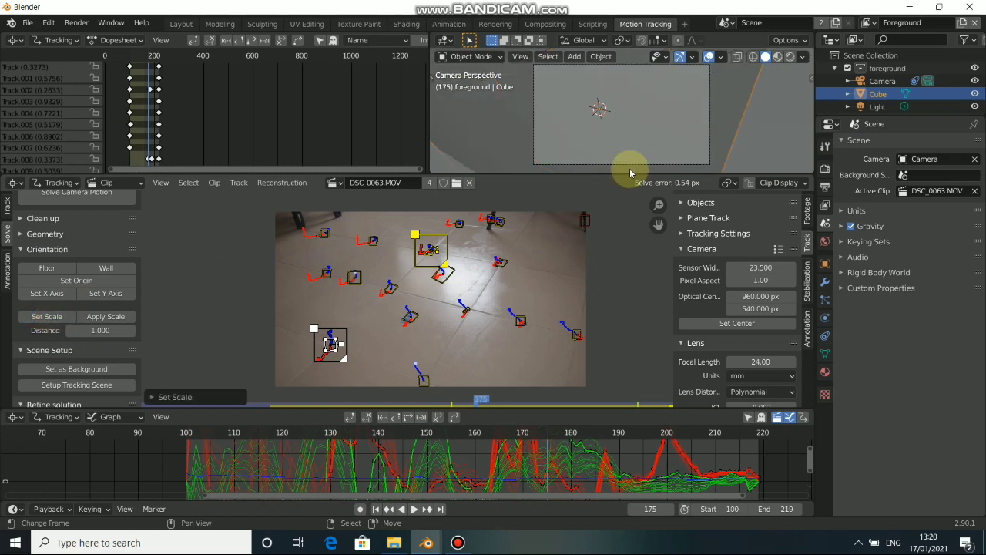
click(103, 332)
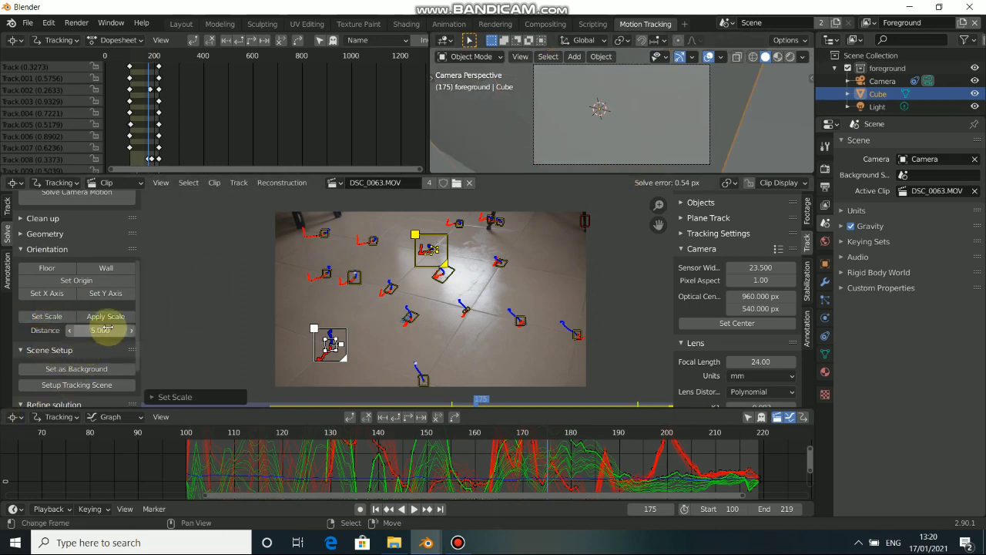
click(47, 316)
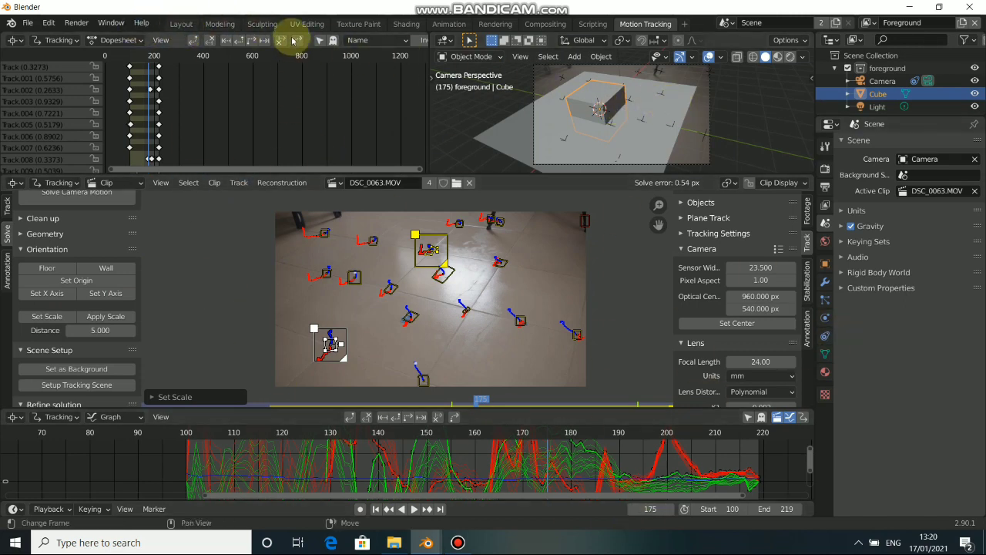
Switch to the Layout workspace and enlarge the timeline below the 3D view
click(175, 26)
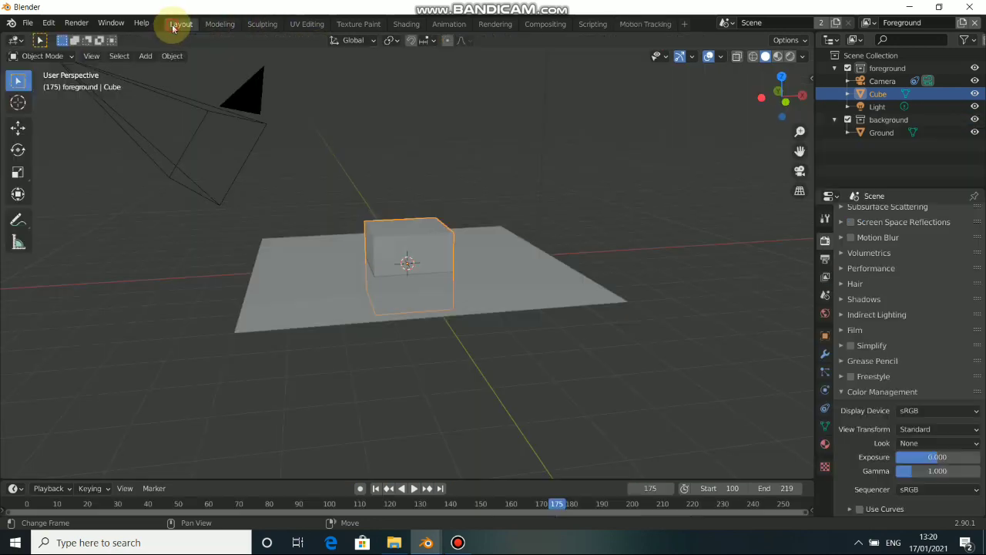
middle_drag(330, 322, 451, 287)
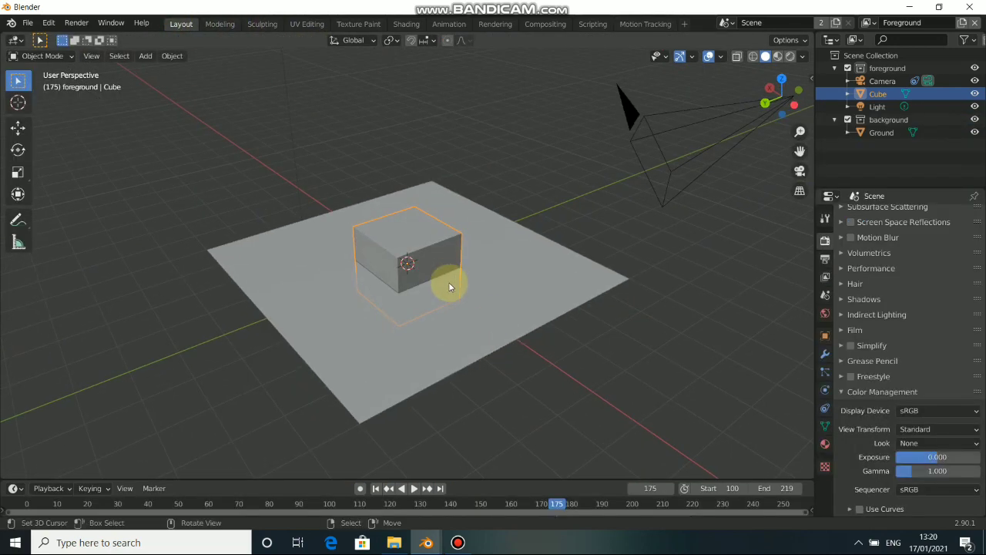
scroll(450, 287, down, 3)
drag(485, 478, 472, 409)
middle_drag(467, 473, 374, 464)
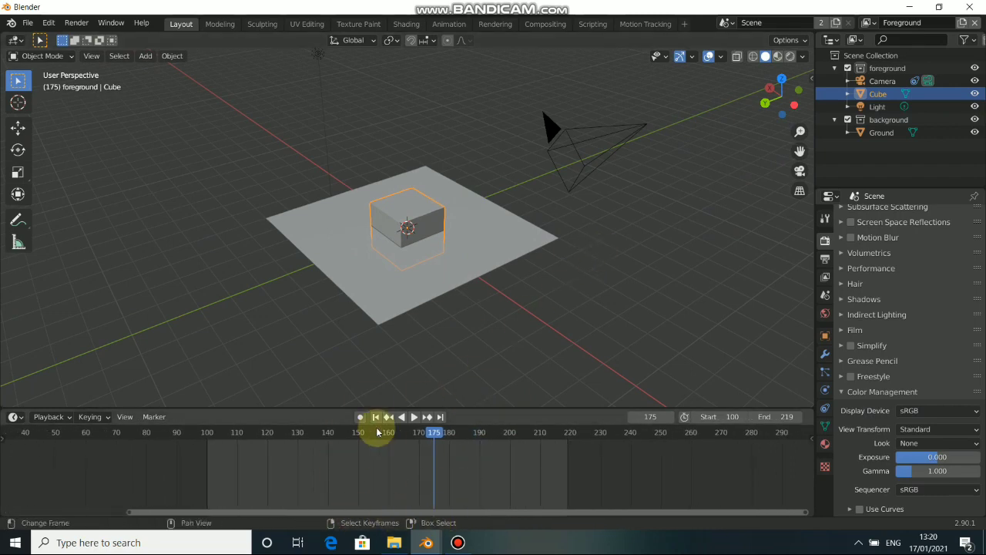
Select the camera and check its tracked motion by playing and scrubbing the animation, stopping at frame 160
click(602, 135)
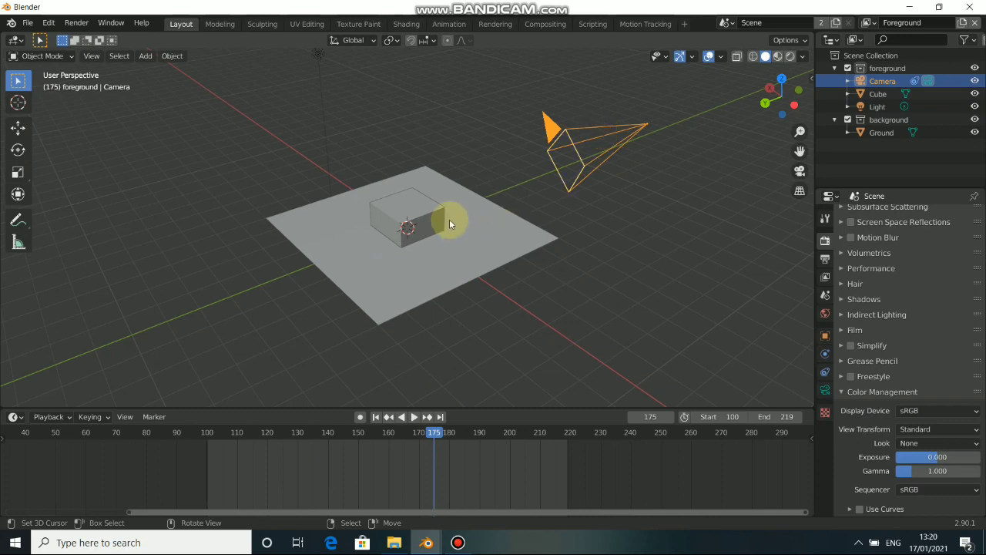
drag(435, 435, 249, 433)
key(space)
drag(330, 452, 387, 470)
key(space)
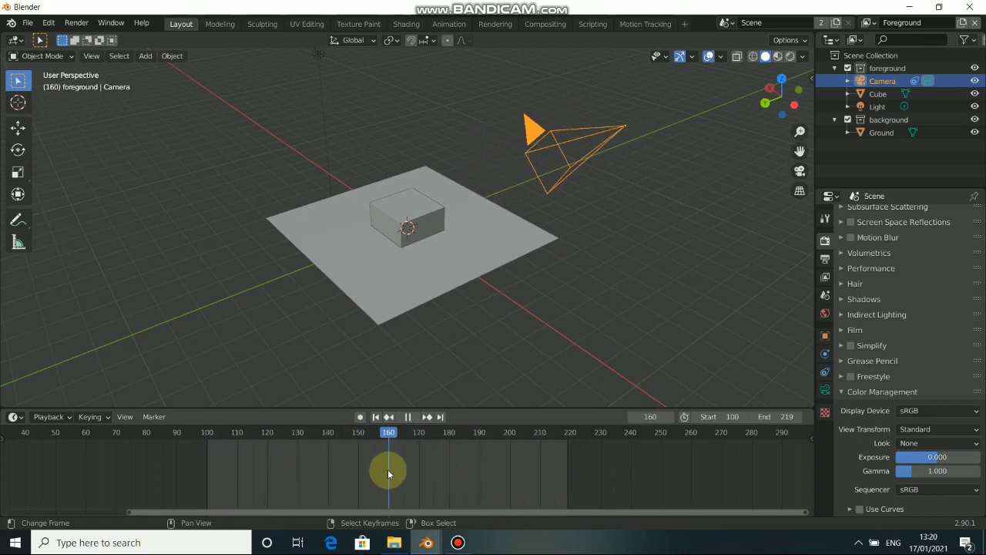
mouse_move(580, 273)
middle_down()
mouse_move(483, 292)
mouse_move(587, 272)
middle_up()
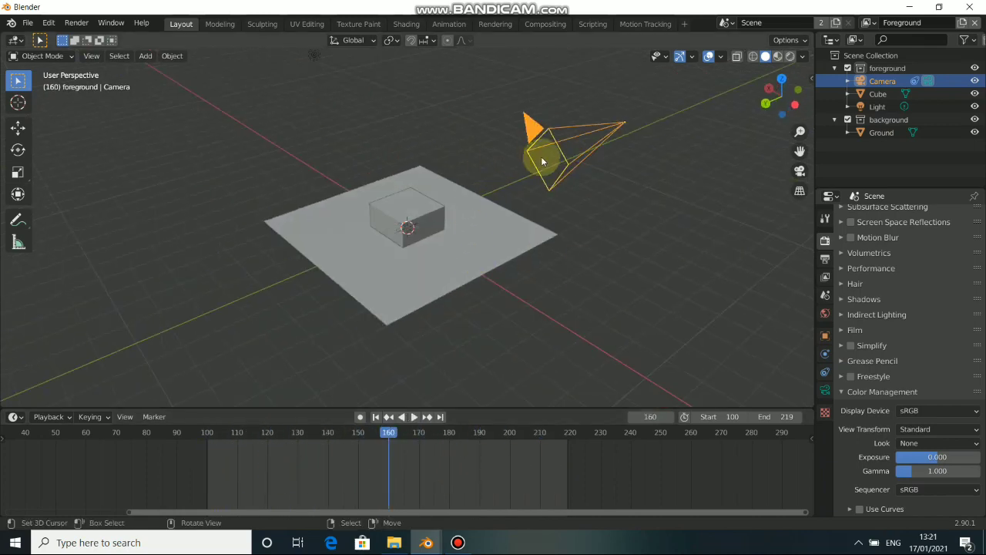
middle_drag(638, 178, 604, 141)
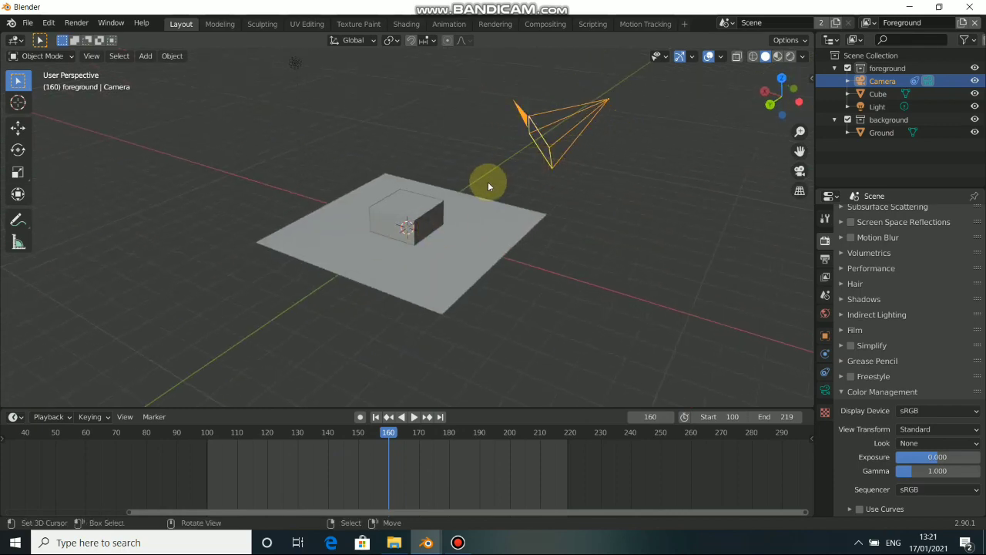
Show the Motion Tracking overlay in the 3D view and view the scene through the camera
click(722, 57)
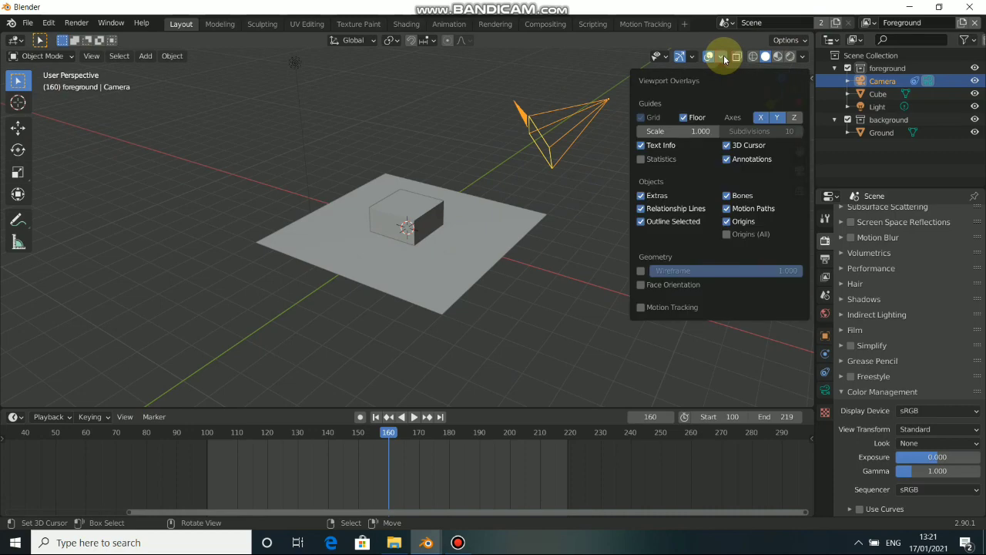
click(640, 308)
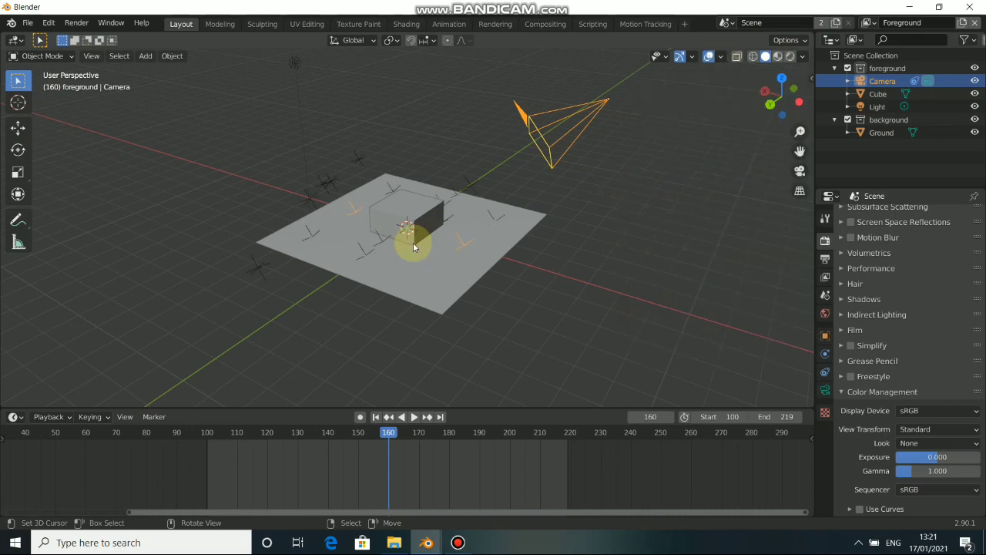
middle_drag(407, 242, 246, 259)
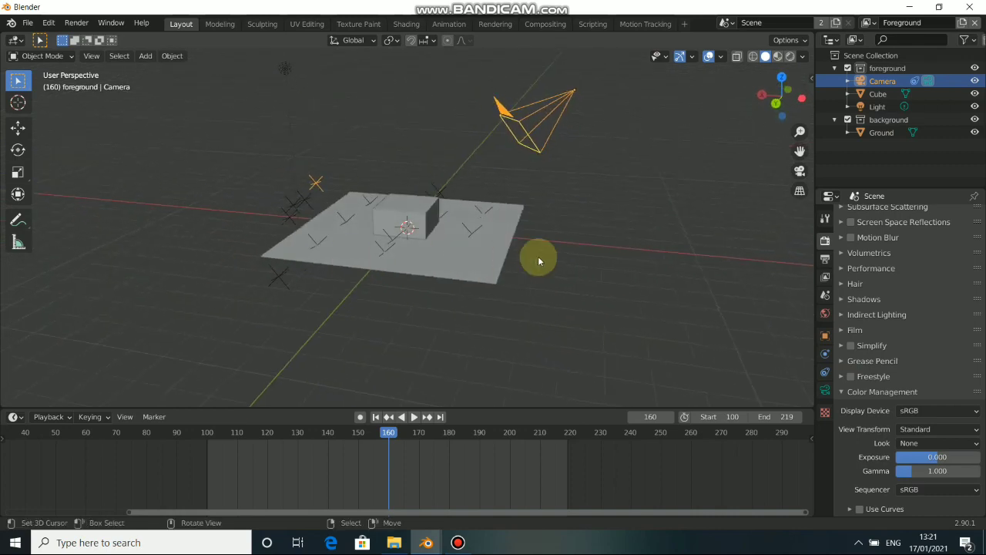
scroll(538, 260, up, 2)
middle_drag(538, 261, 366, 282)
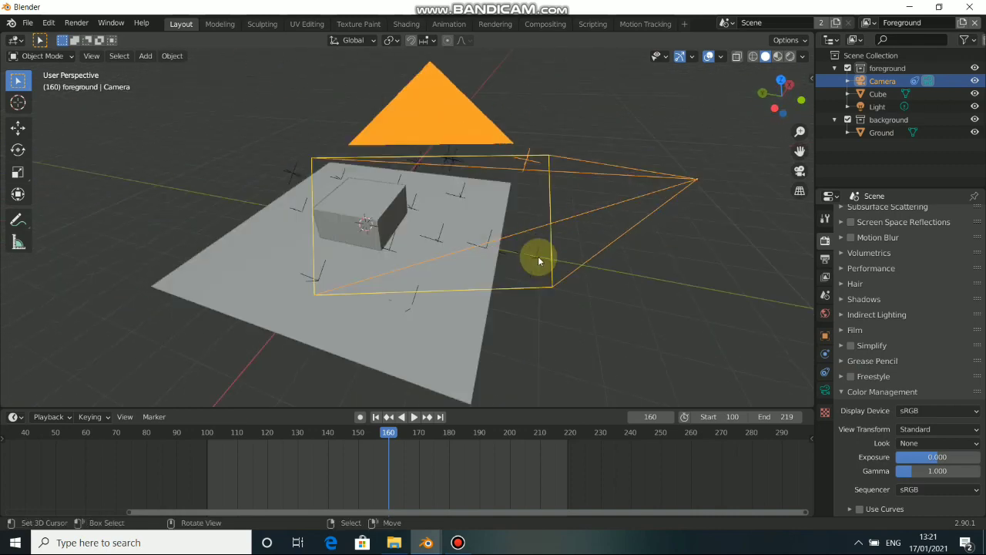
key(KP_0)
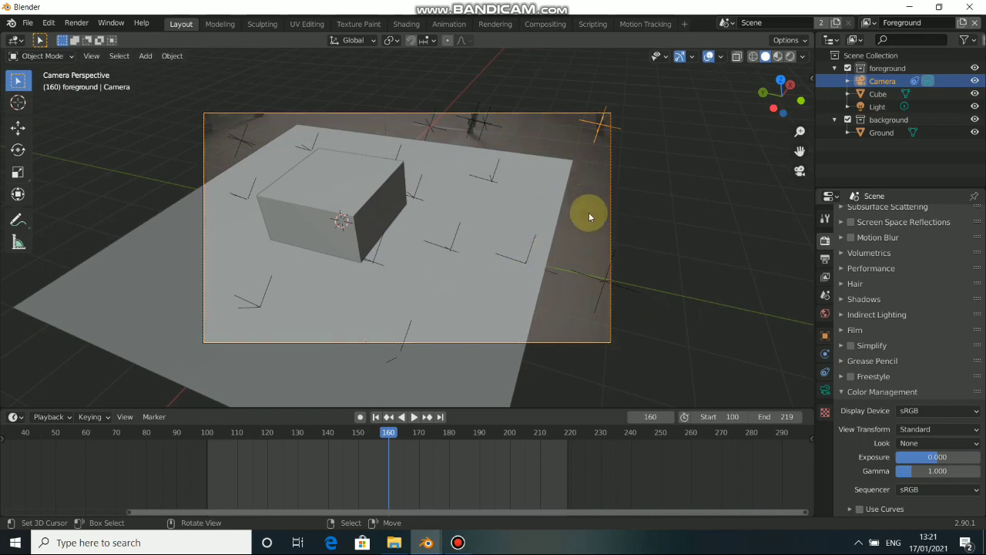
Raise the cube along the vertical axis until its base sits on the ground plane
click(445, 159)
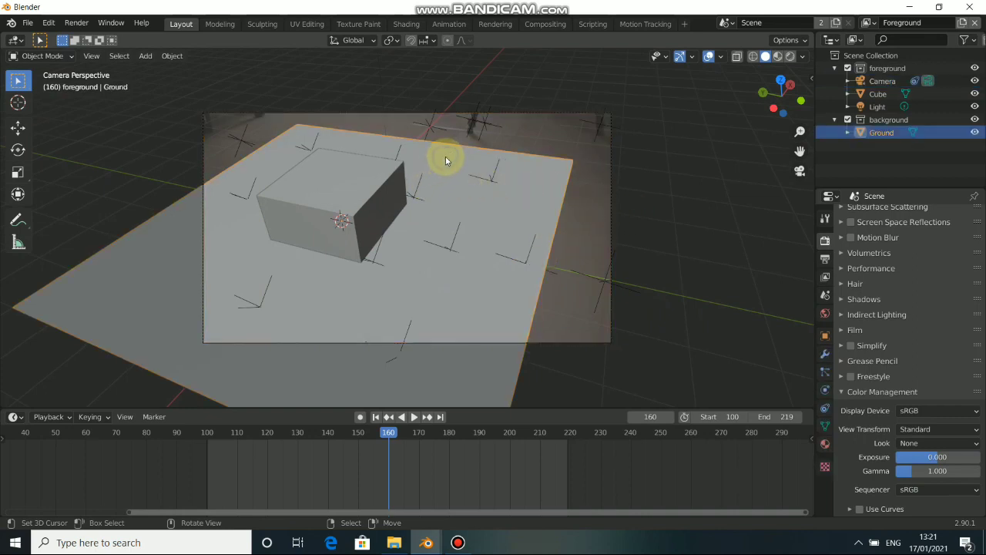
click(355, 191)
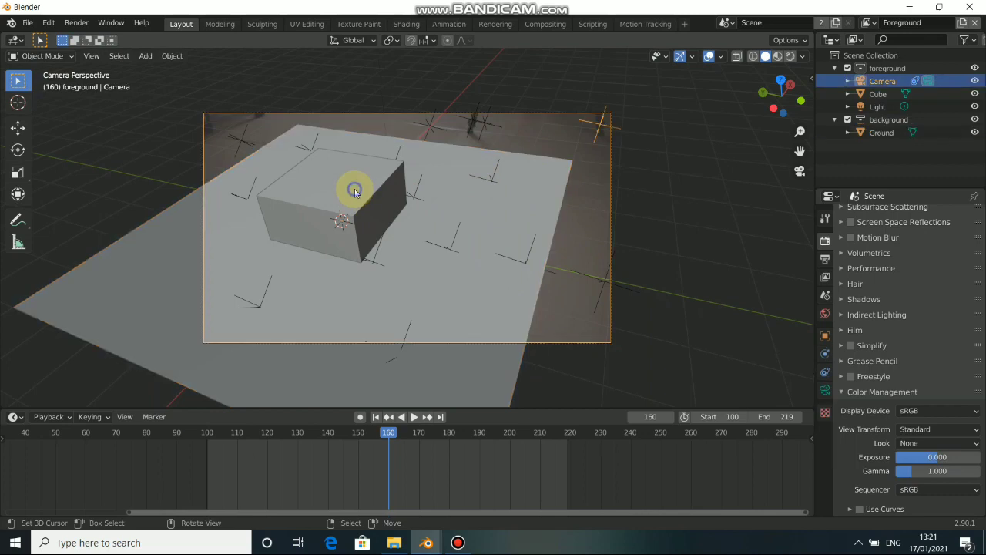
middle_drag(346, 218, 409, 200)
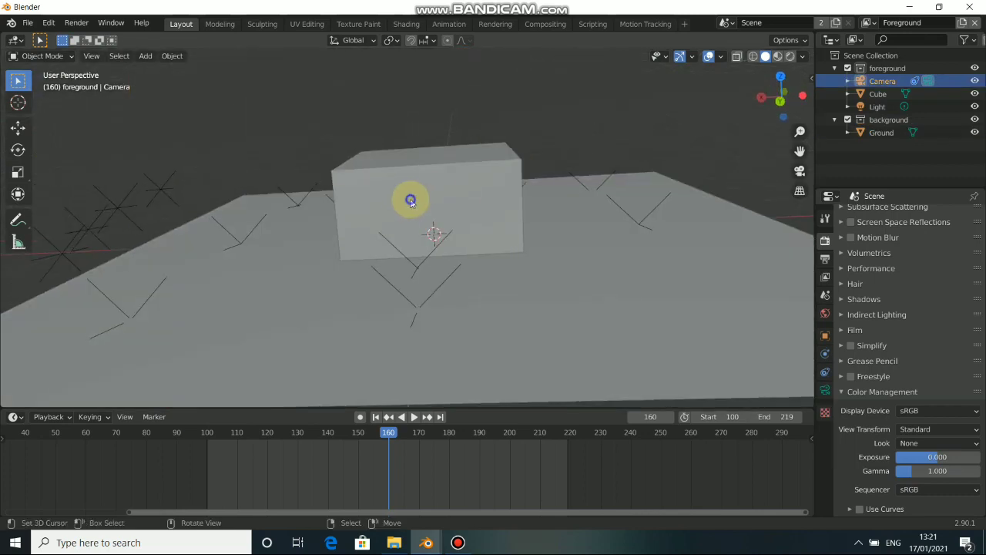
click(447, 172)
click(20, 127)
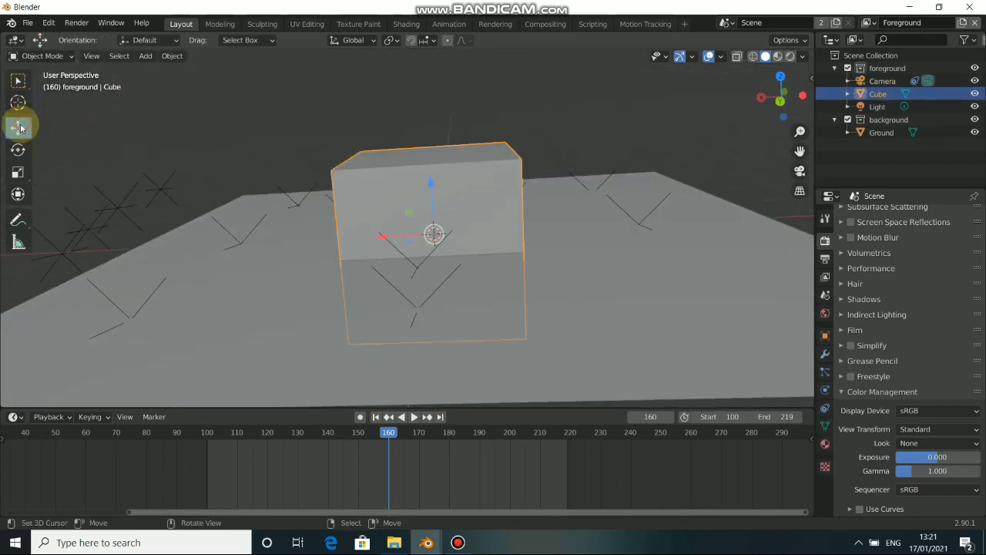
drag(436, 185, 426, 105)
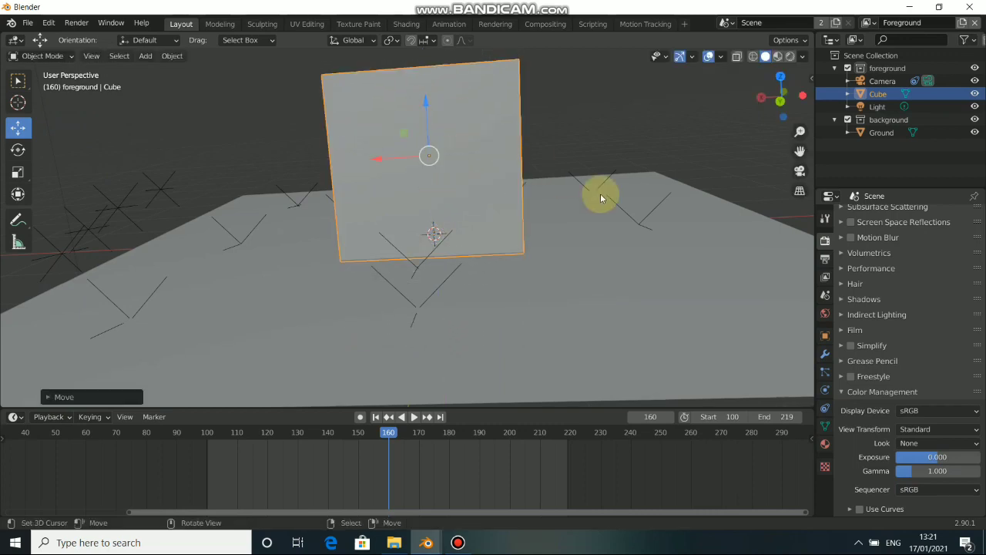
Scale the cube down to about half its size and lower it back onto the ground plane
key(s)
click(550, 190)
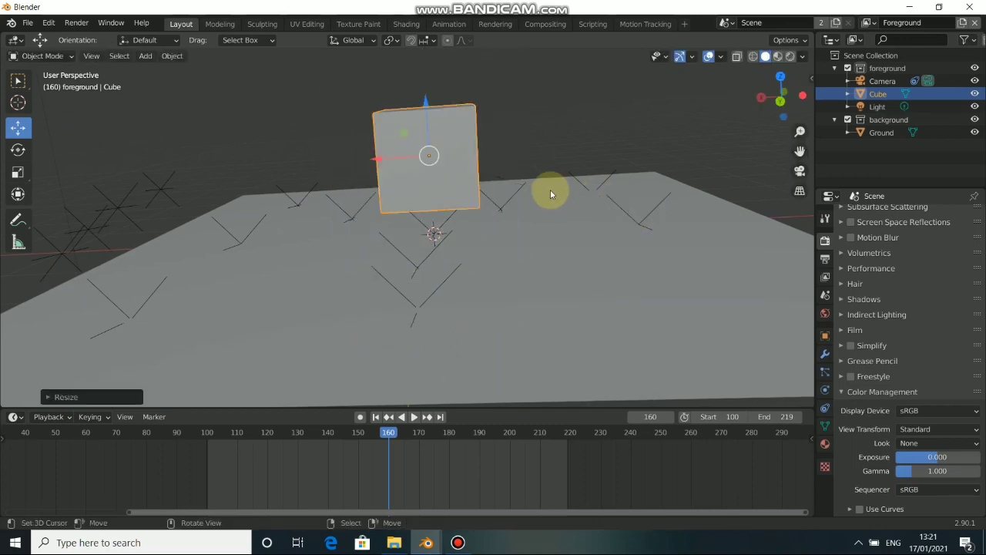
drag(433, 109, 440, 132)
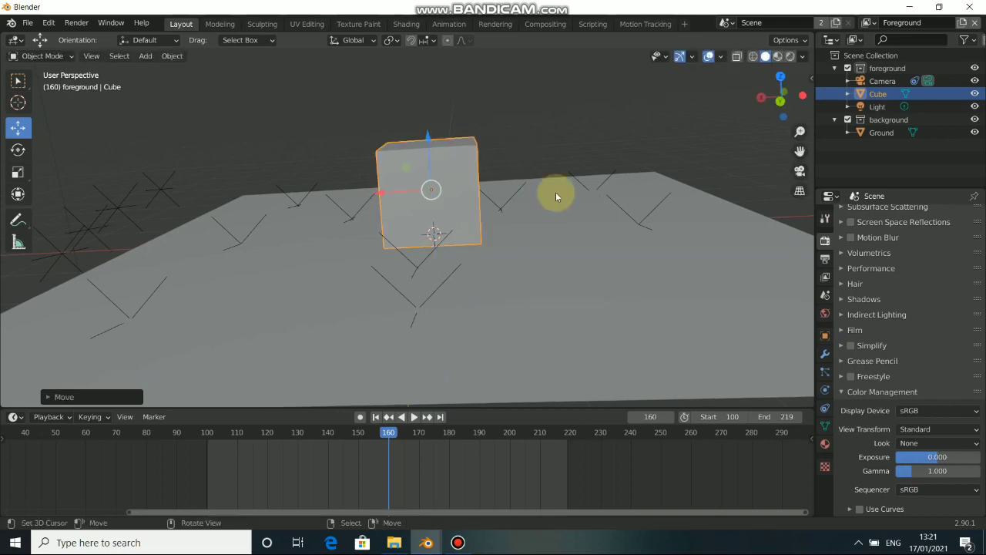
Check the cube against the tracked motion by playing the animation through the camera, then return to frame 100
middle_drag(588, 193, 462, 235)
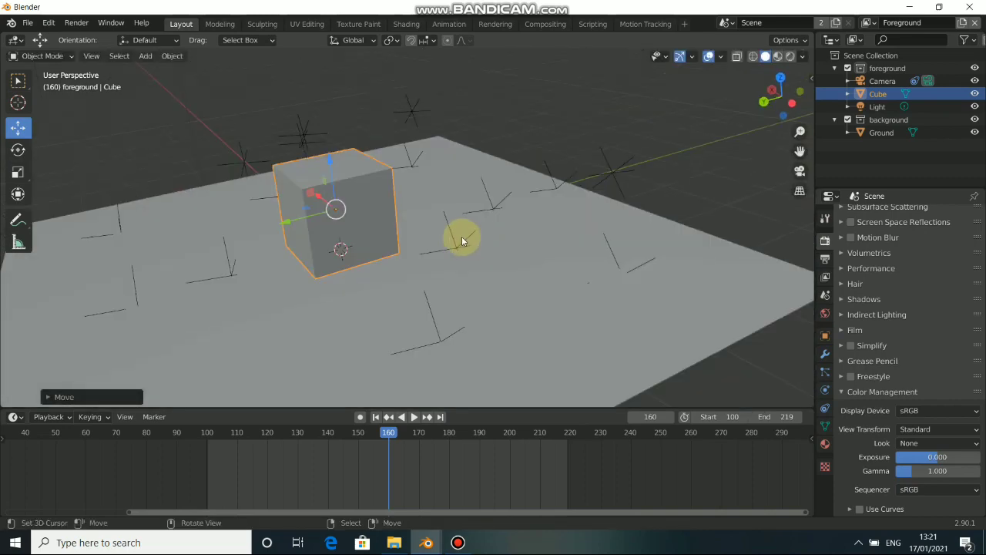
key(KP_0)
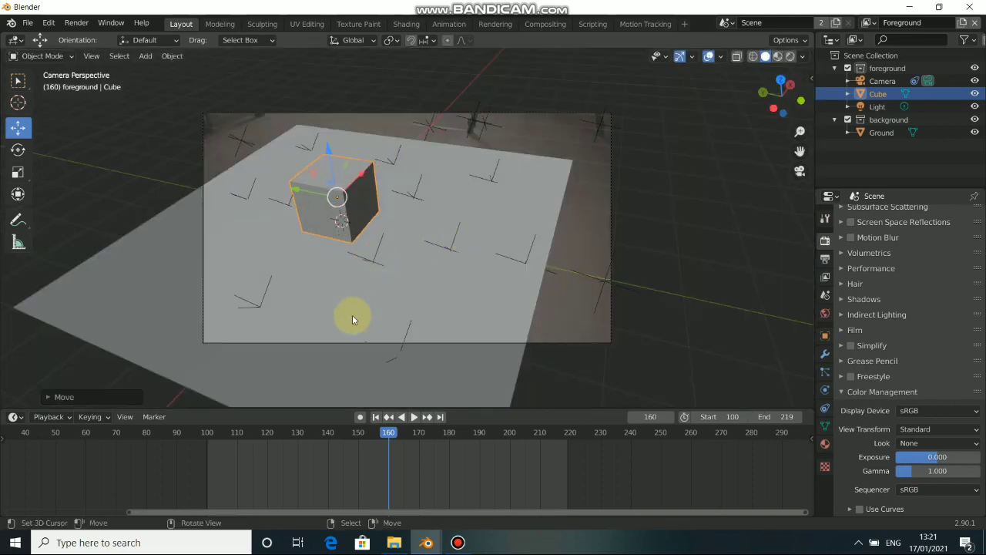
click(376, 417)
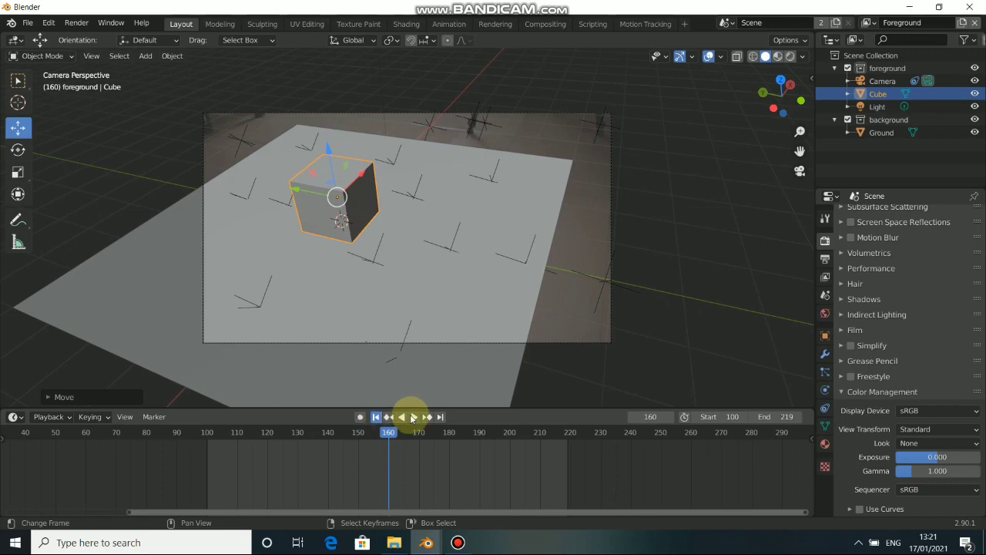
click(414, 416)
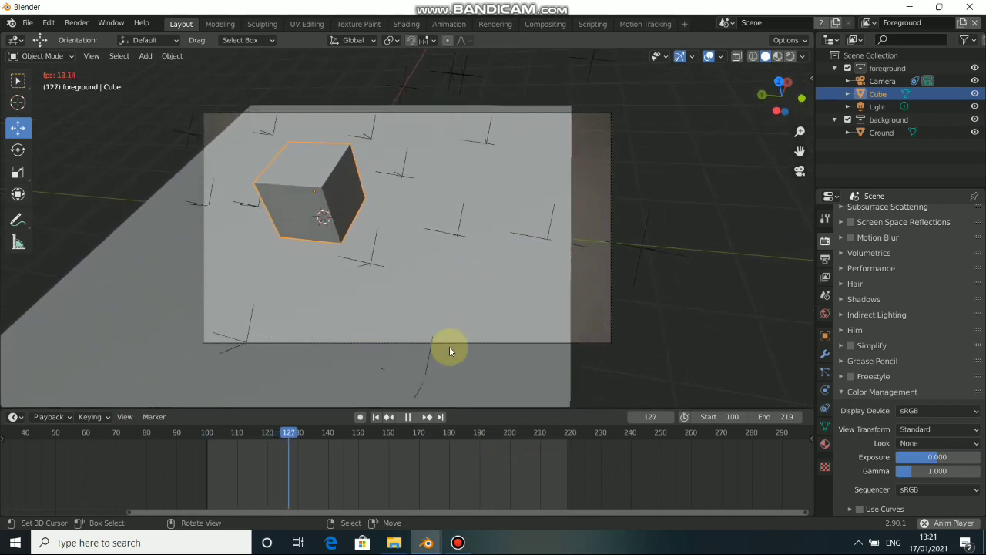
key(space)
click(376, 417)
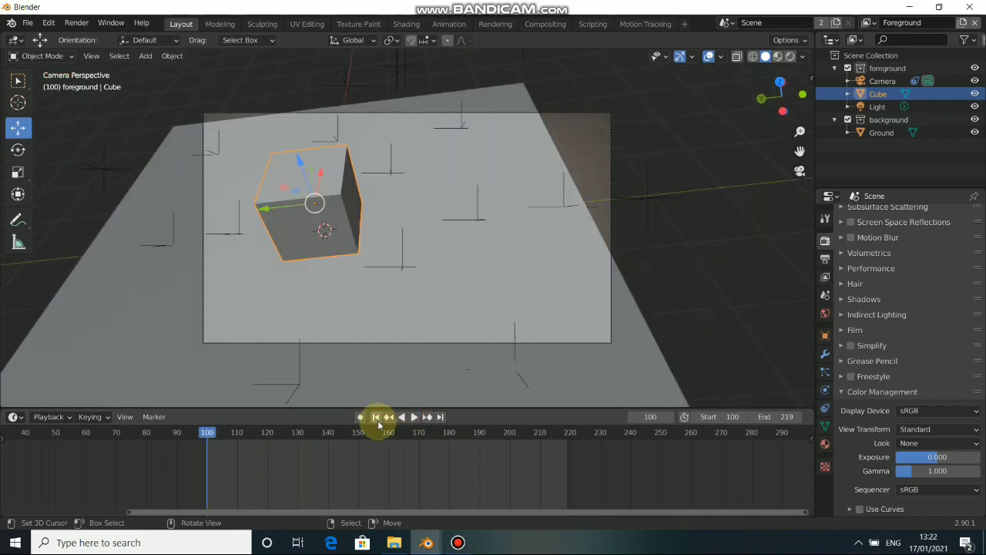
Examine the node tree in the Compositing workspace and return to the Layout workspace
click(541, 26)
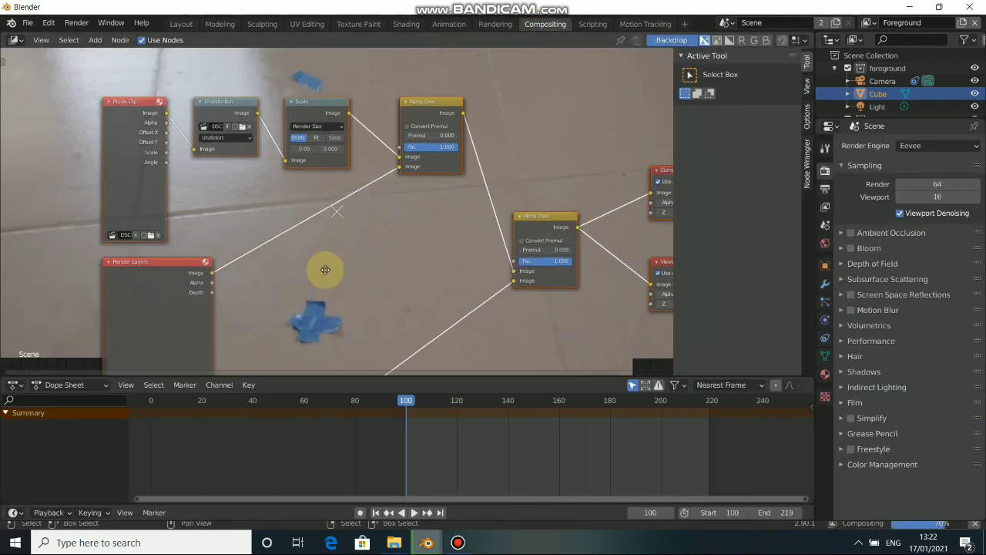
middle_drag(325, 270, 347, 271)
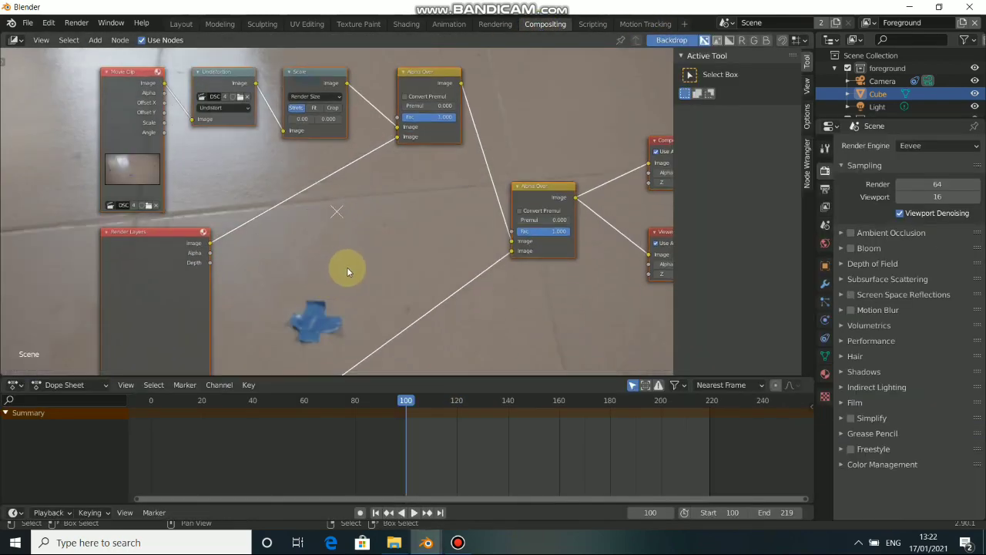
click(185, 24)
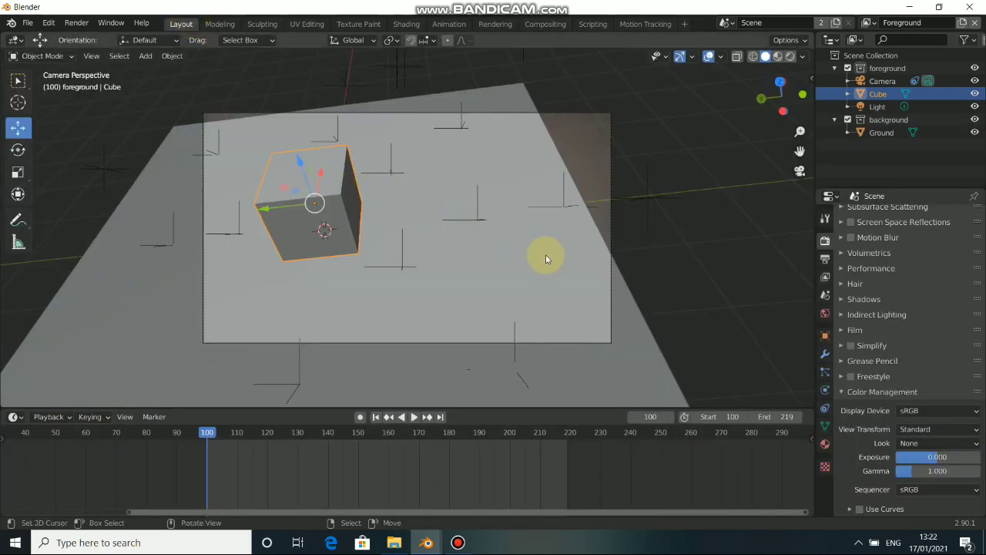
Make Background the active view layer and display the 3D view in Rendered shading
scroll(426, 260, down, 2)
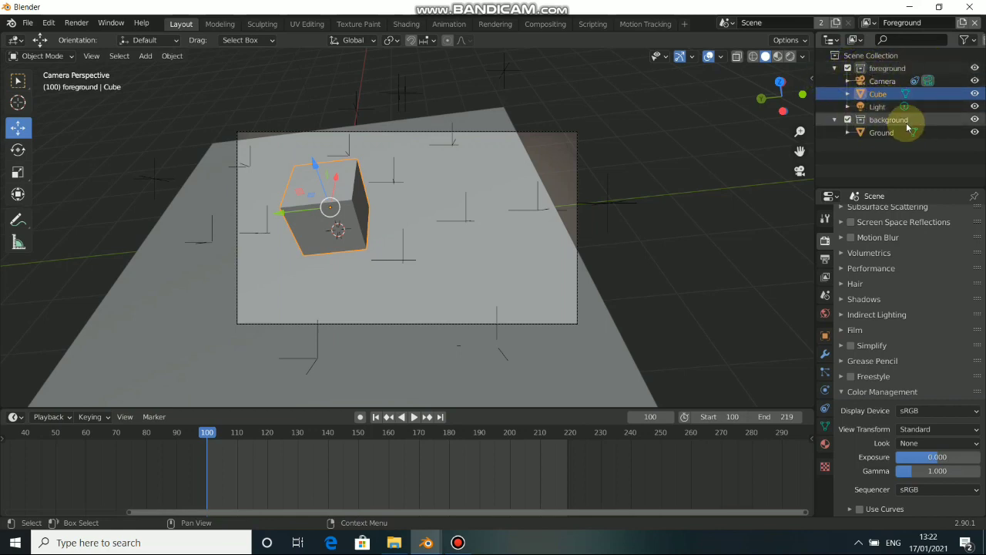
click(866, 22)
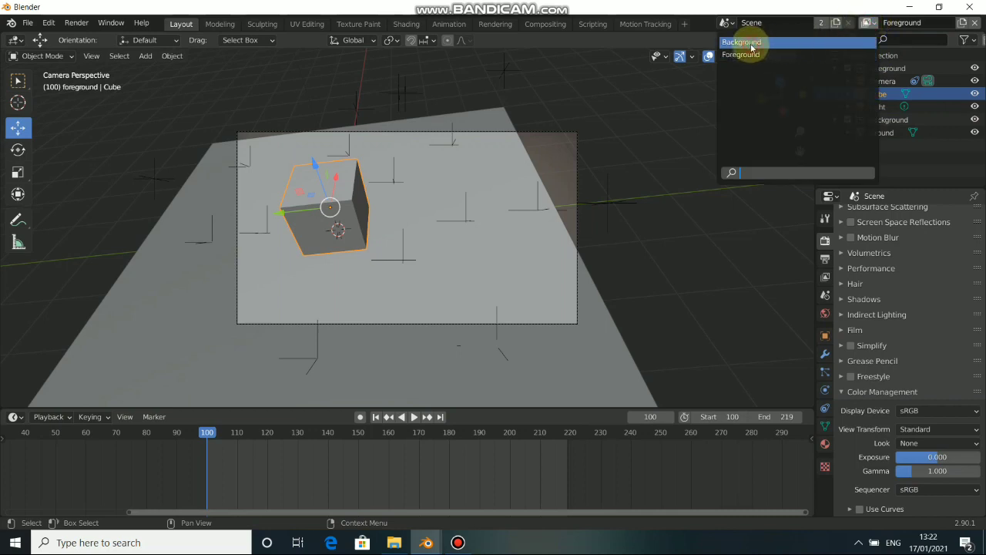
click(779, 41)
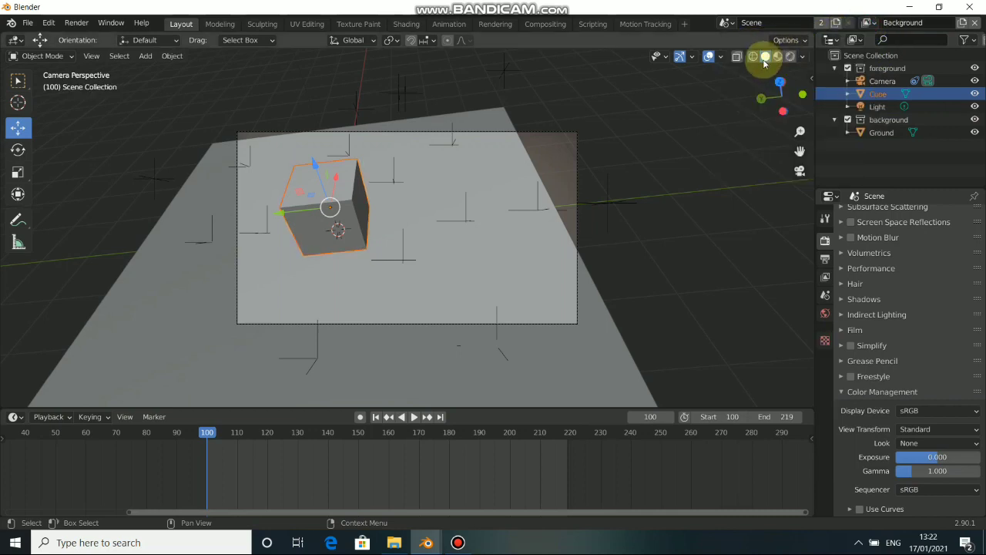
click(867, 23)
click(771, 56)
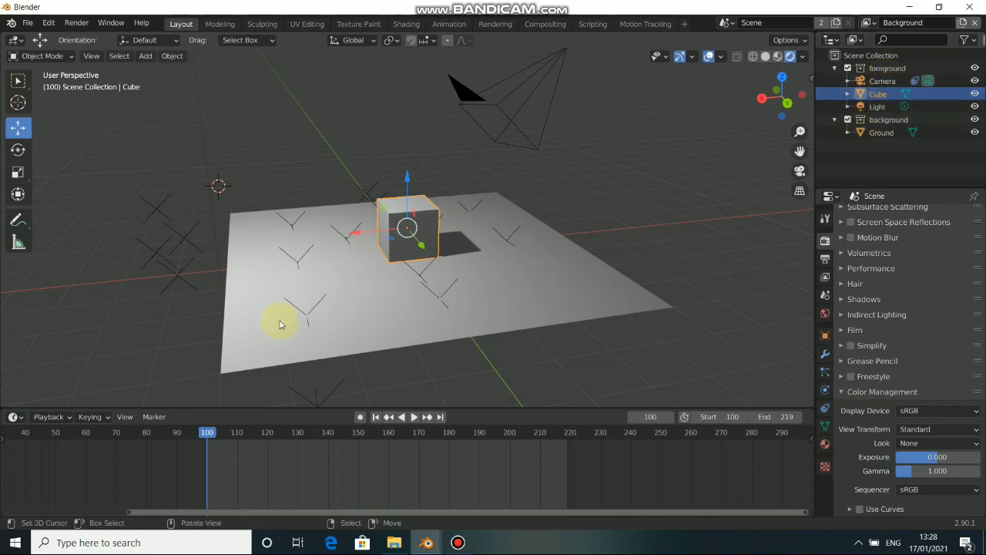
Examine the cube, its shadow and the ground plane from several angles and through the camera
middle_drag(269, 316, 378, 303)
right_click(475, 279)
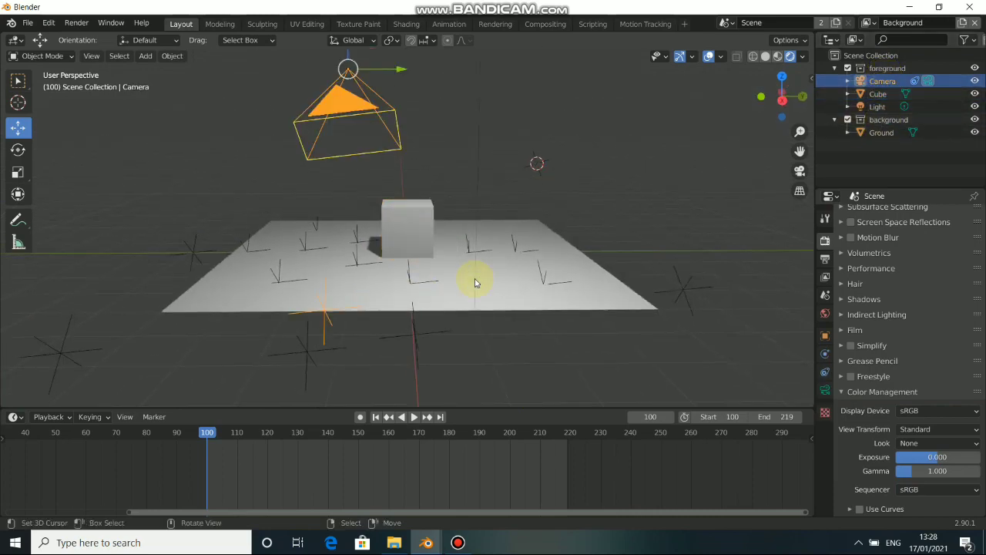
click(480, 293)
middle_drag(330, 254, 323, 279)
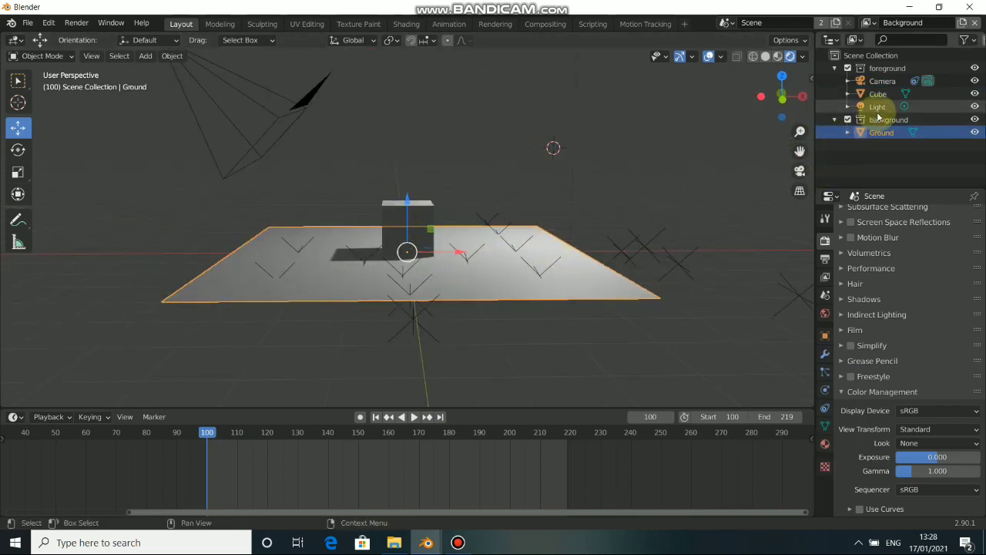
click(422, 215)
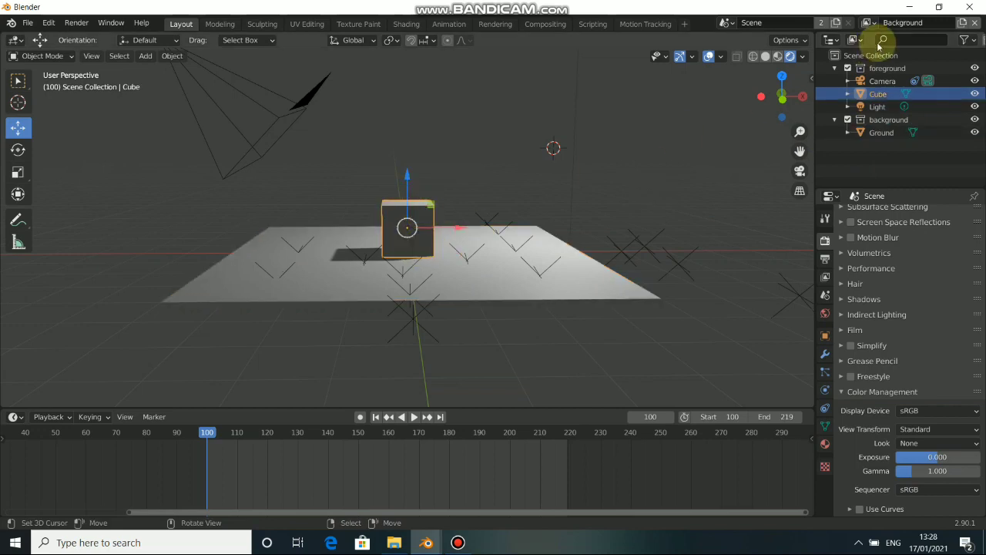
middle_drag(335, 279, 147, 289)
middle_drag(429, 263, 308, 277)
key(KP_0)
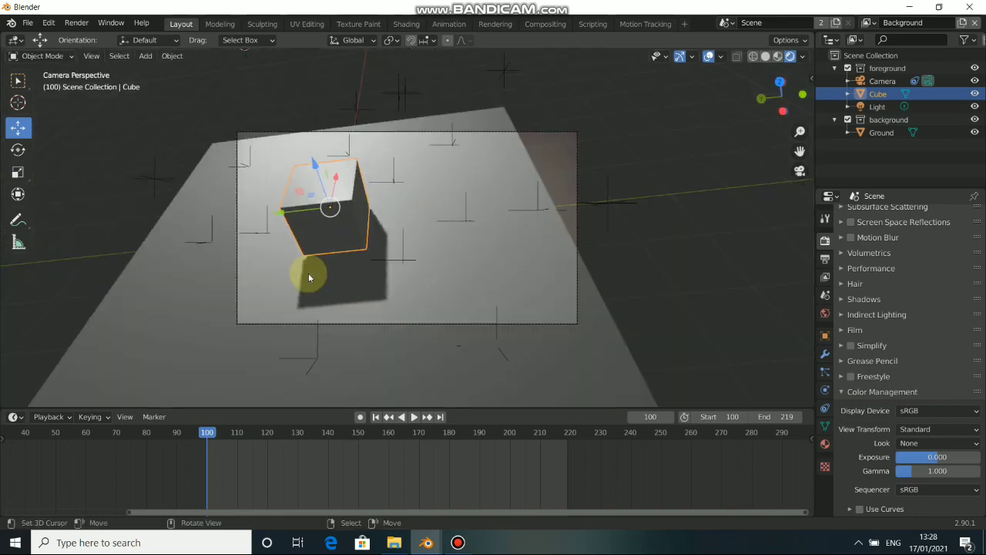
key(KP_0)
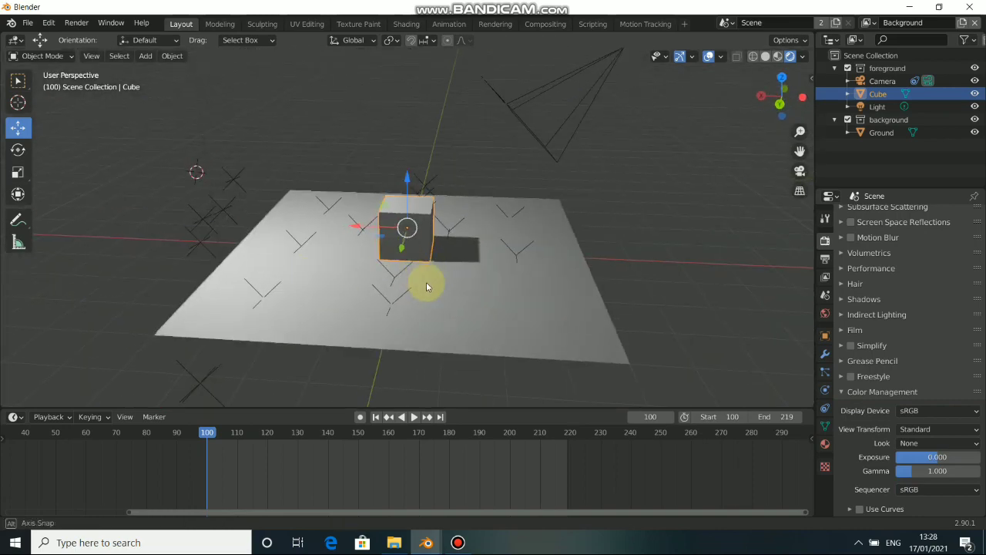
middle_drag(428, 286, 495, 270)
middle_drag(425, 271, 372, 292)
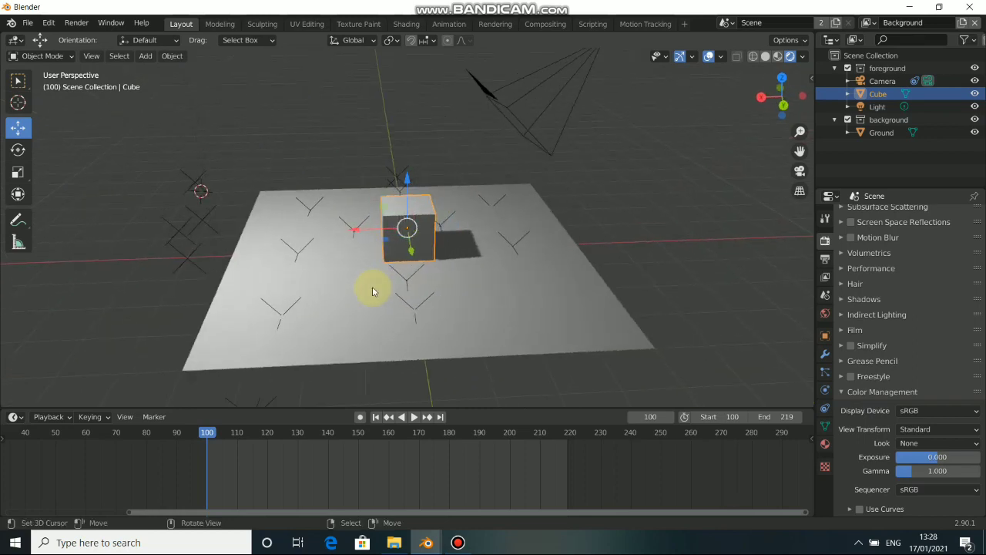
Delete the cube and snap the 3D cursor to the world origin
key(x)
click(414, 272)
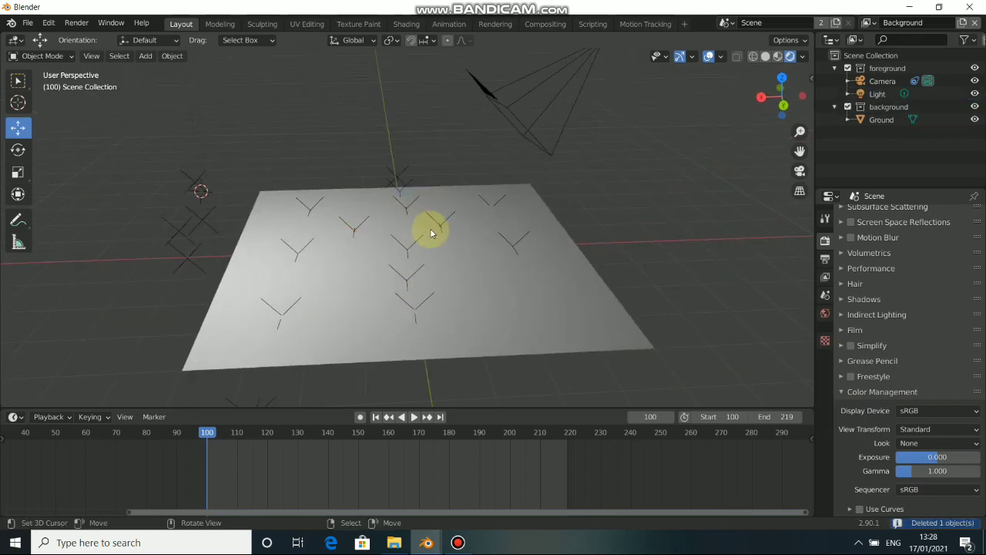
key(shift+s)
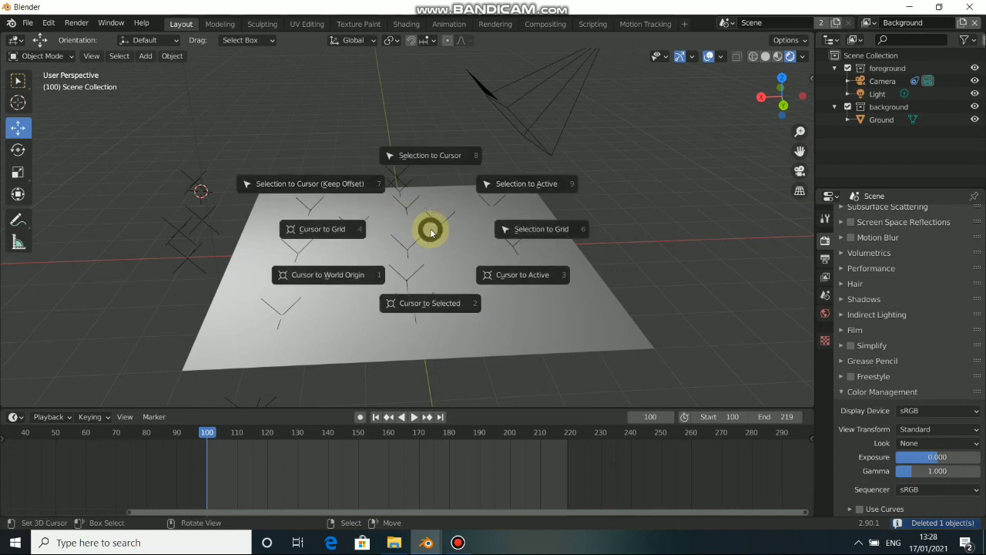
click(356, 277)
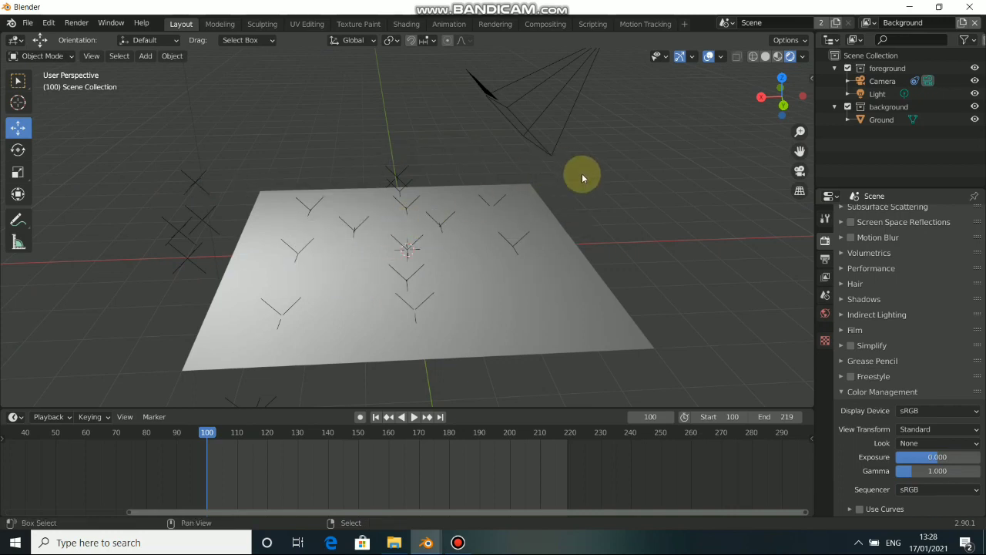
Add a Monkey mesh at the 3D cursor
key(shift+a)
mouse_move(581, 174)
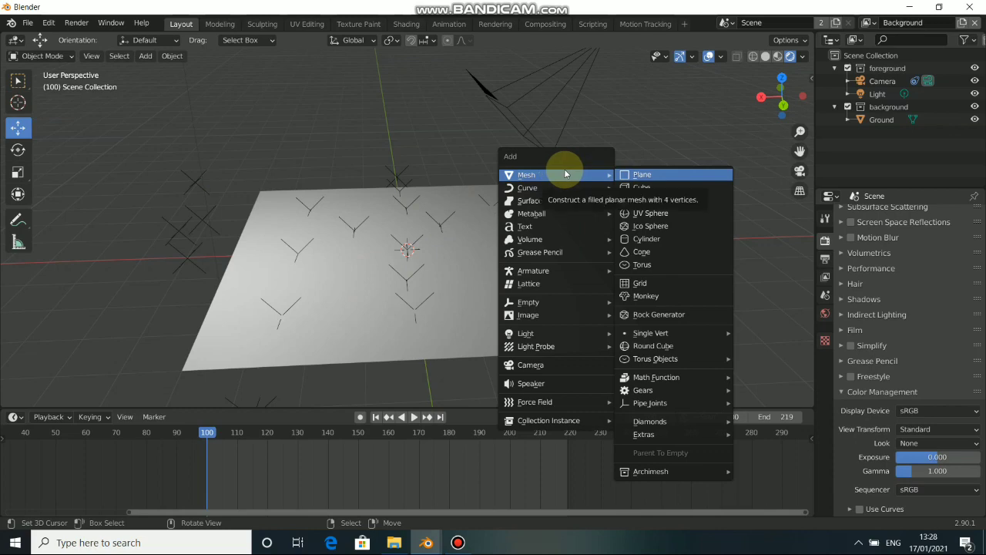
click(644, 297)
Tilt the monkey head backward in the right orthographic view and raise it along Z onto the ground
middle_drag(465, 289, 301, 237)
key(KP_3)
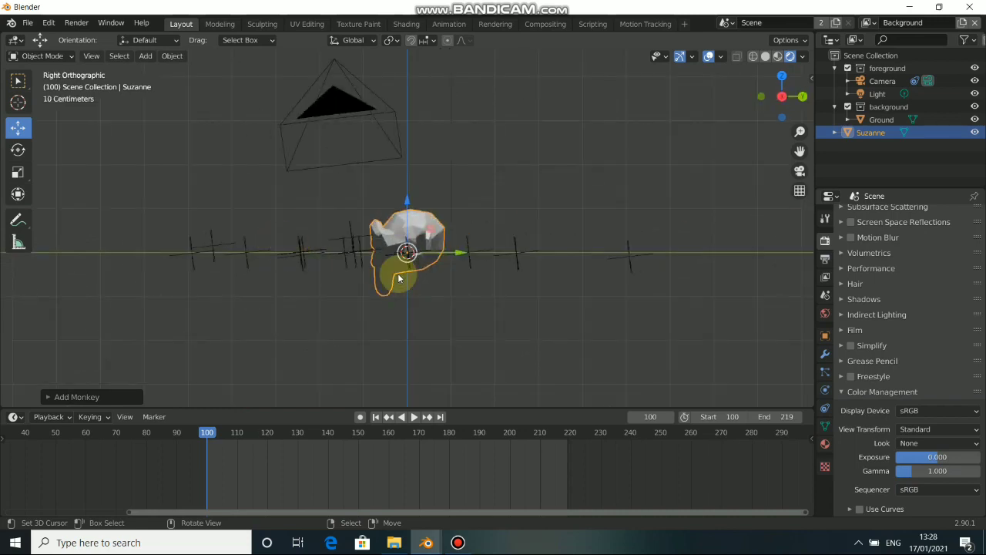
key(r)
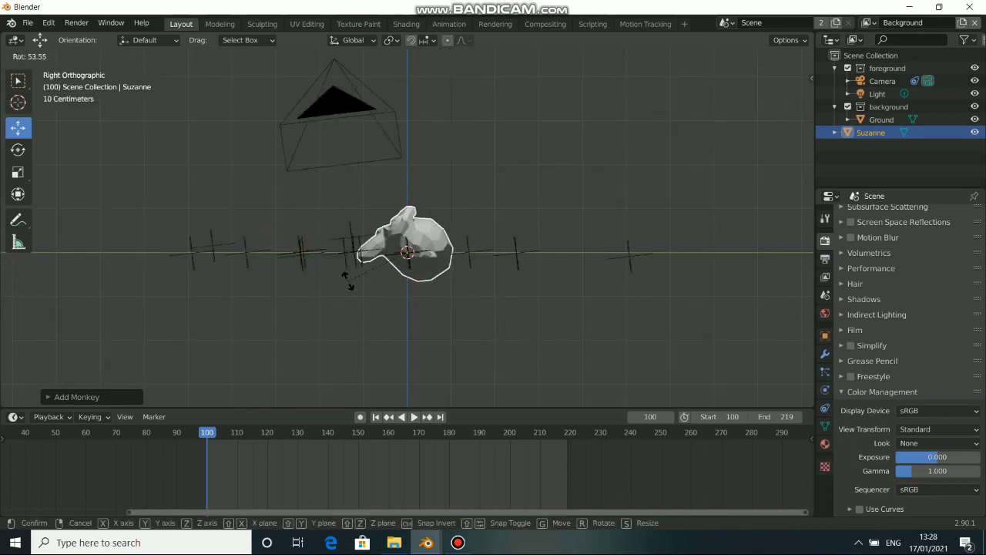
click(397, 254)
key(g)
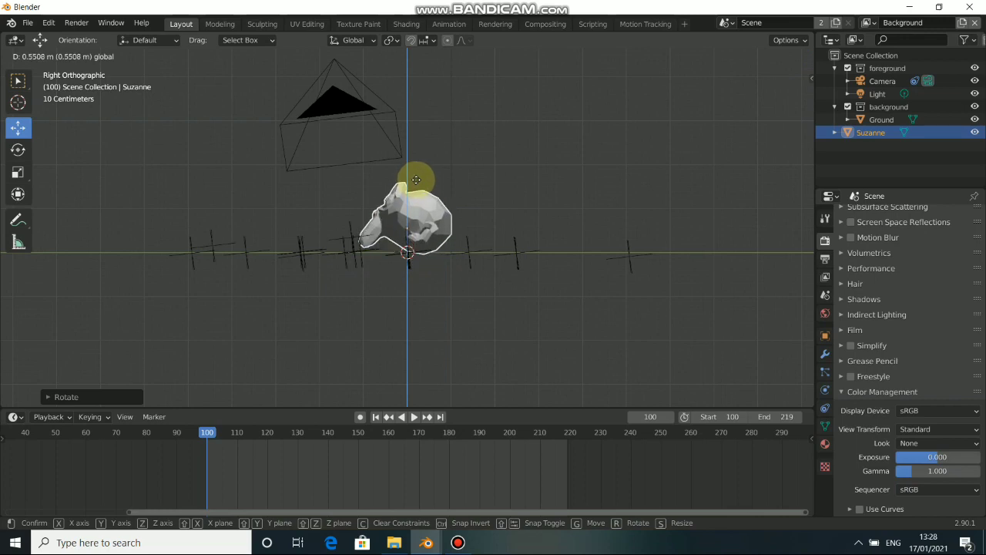
click(380, 223)
Lower the monkey head along Z by about 0.13 m so that it rests on the ground plane
middle_drag(380, 223, 530, 266)
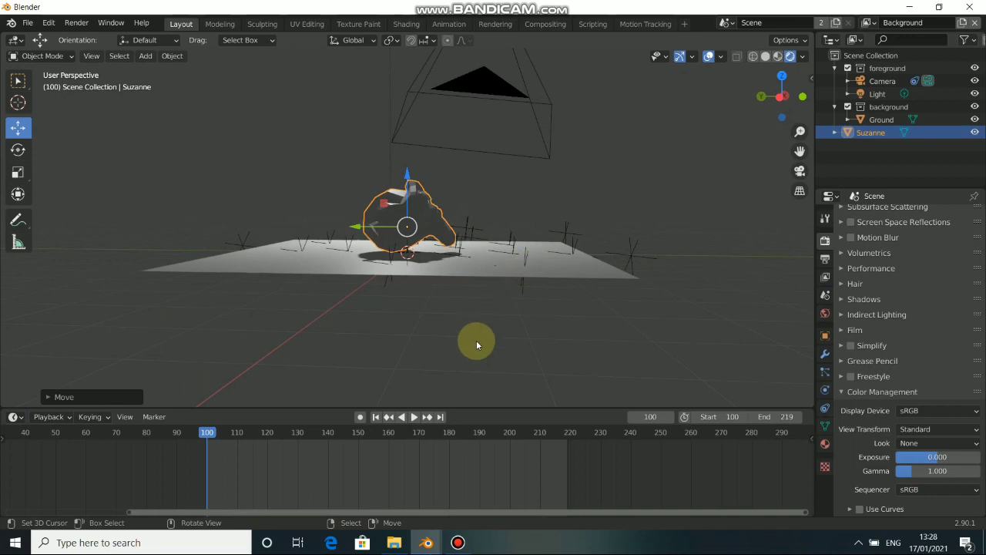
key(r)
click(429, 193)
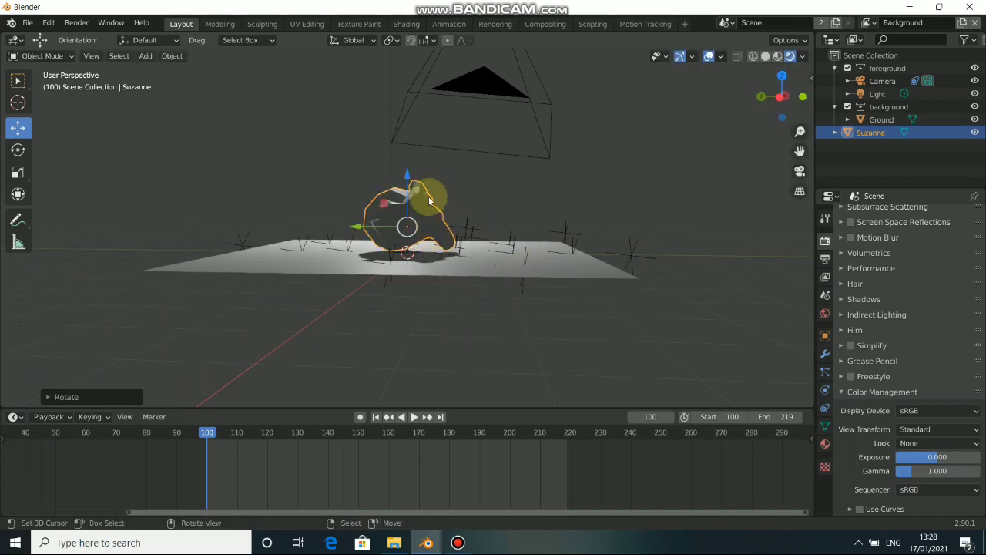
key(g)
key(z)
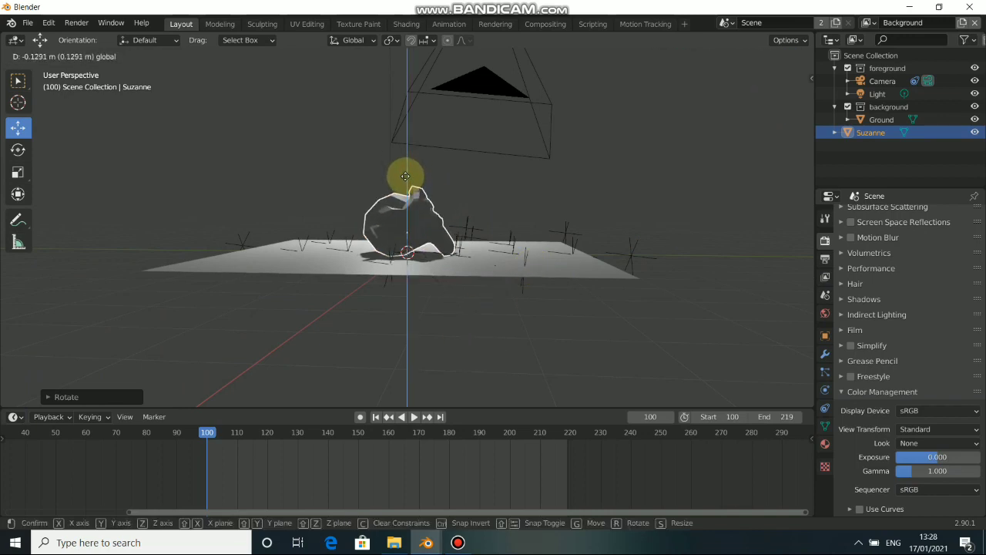
click(412, 185)
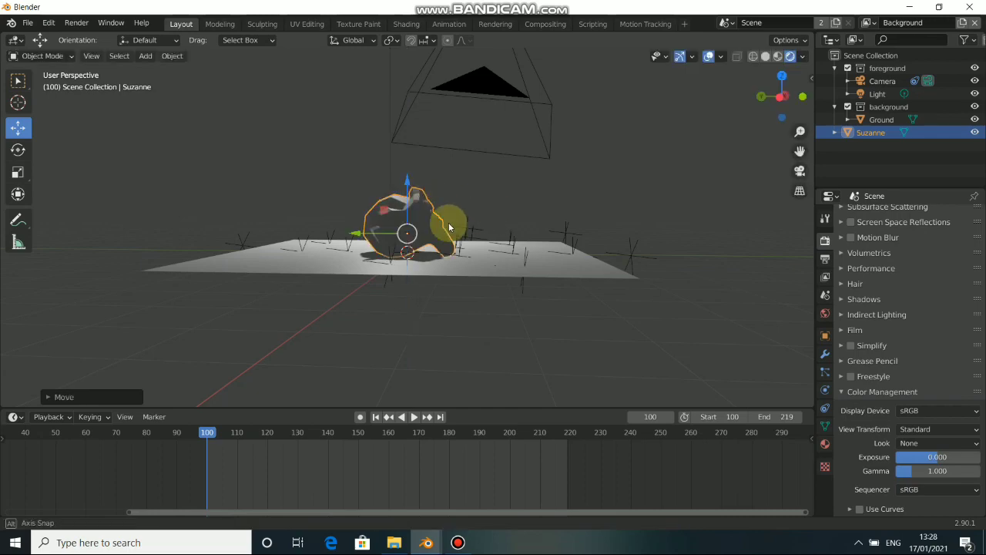
middle_drag(447, 221, 442, 244)
key(KP_0)
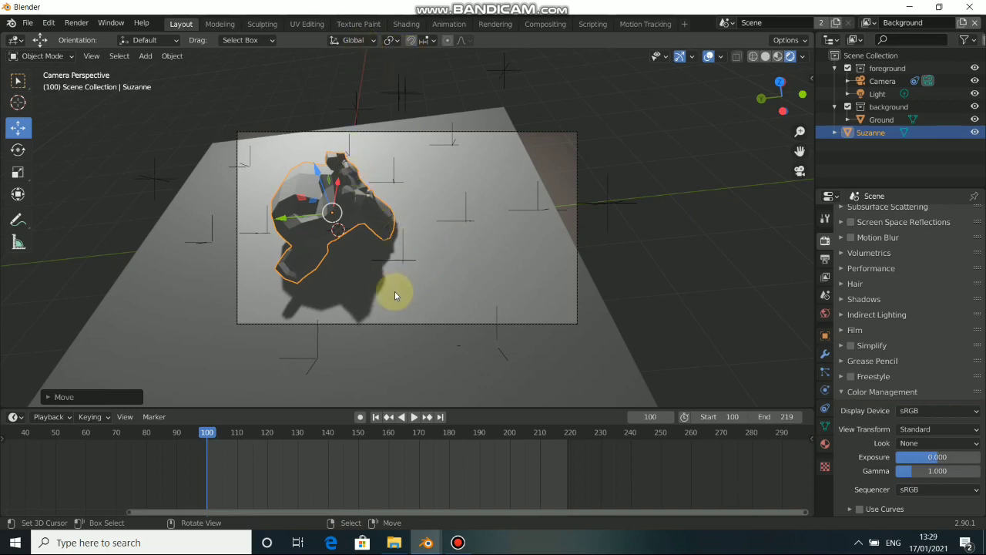
Rotate the monkey head about the global Z axis to face the camera and deselect everything
middle_drag(392, 292, 365, 282)
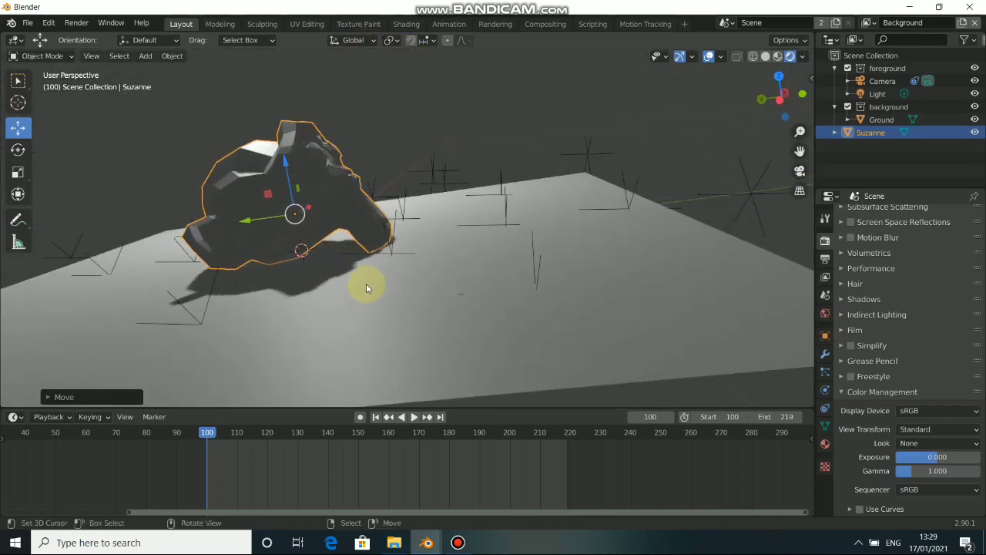
key(r)
key(z)
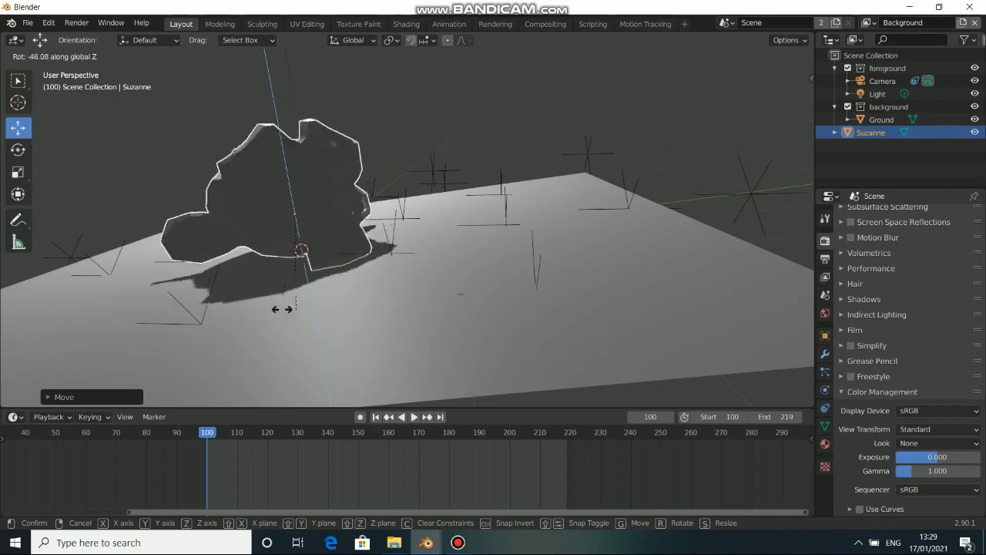
click(200, 308)
key(KP_0)
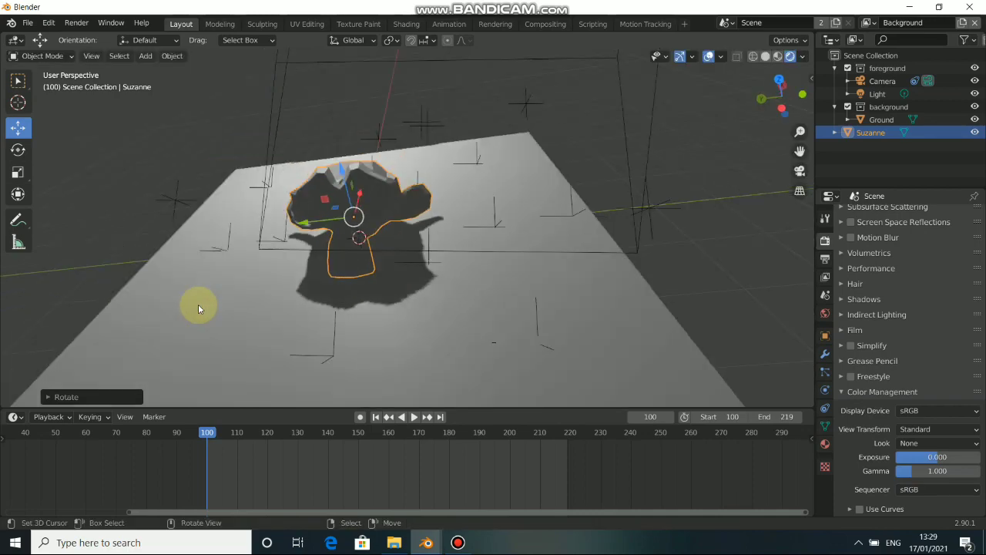
key(alt+a)
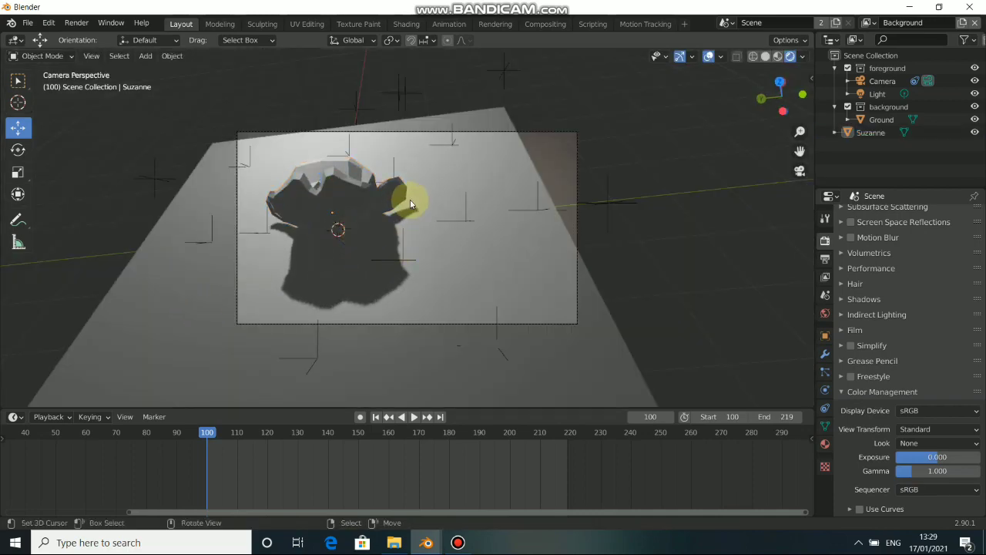
Move the light toward the camera side so that it illuminates the monkey's face in the camera view
scroll(410, 201, down, 3)
middle_drag(339, 233, 470, 196)
scroll(469, 199, down, 6)
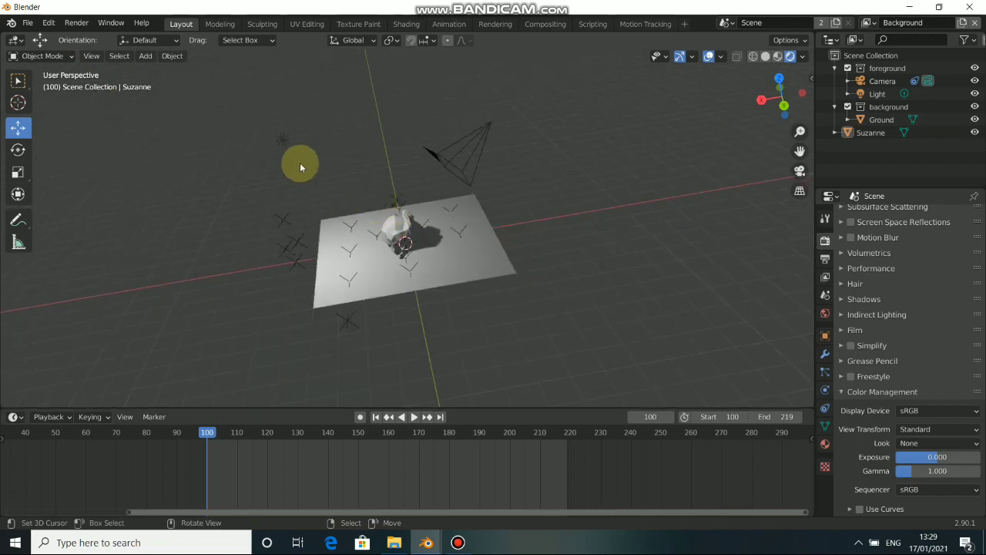
click(282, 145)
drag(282, 146, 413, 140)
key(KP_0)
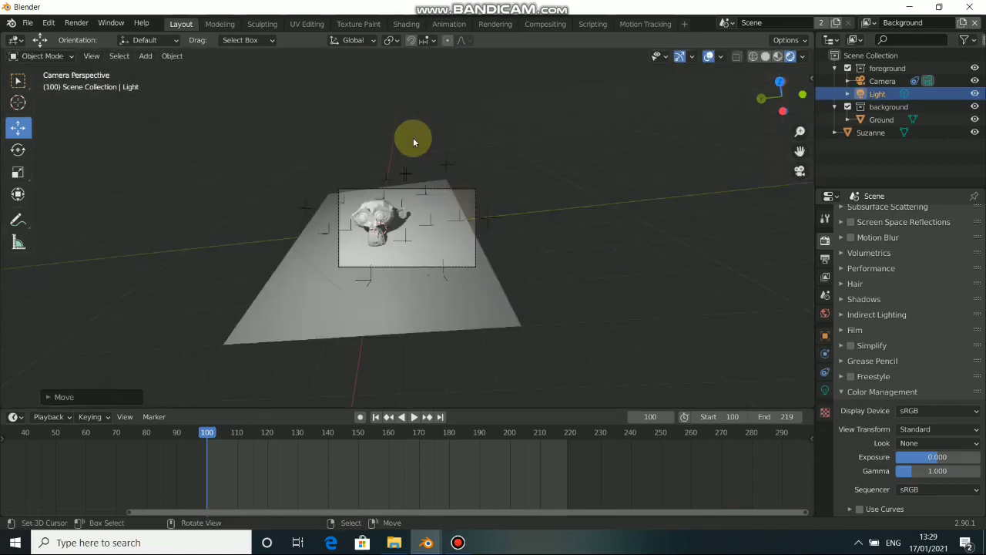
scroll(385, 223, up, 2)
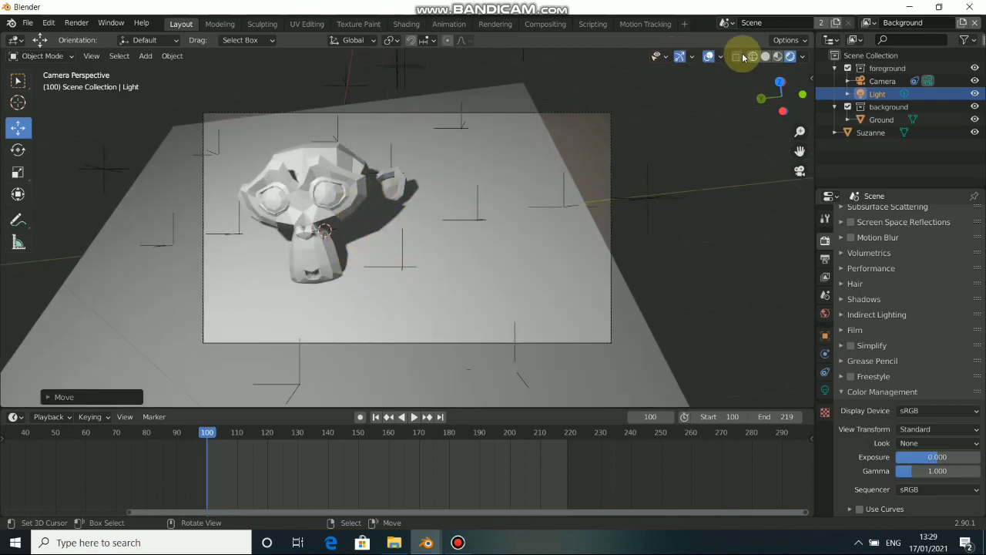
Compare the monkey and its shadow in material preview, solid and rendered shading, from several angles and through the camera
click(778, 56)
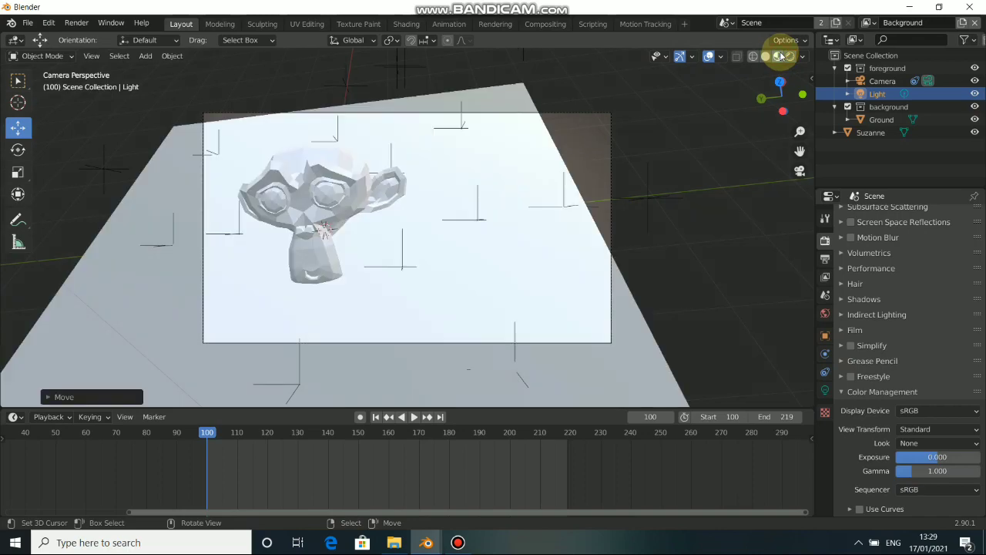
click(790, 57)
mouse_move(346, 203)
middle_down()
mouse_move(275, 260)
mouse_move(331, 229)
mouse_move(229, 251)
middle_up()
key(KP_0)
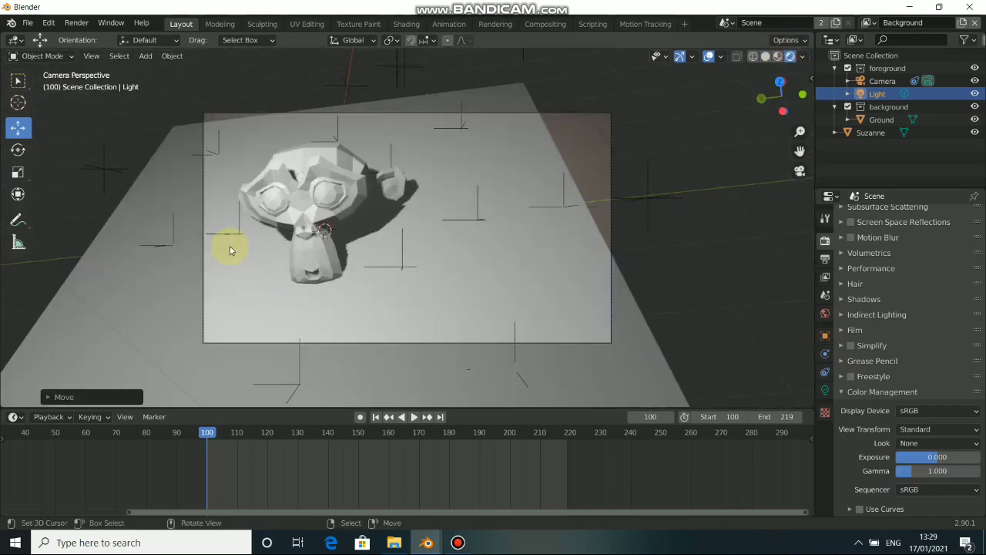
click(765, 57)
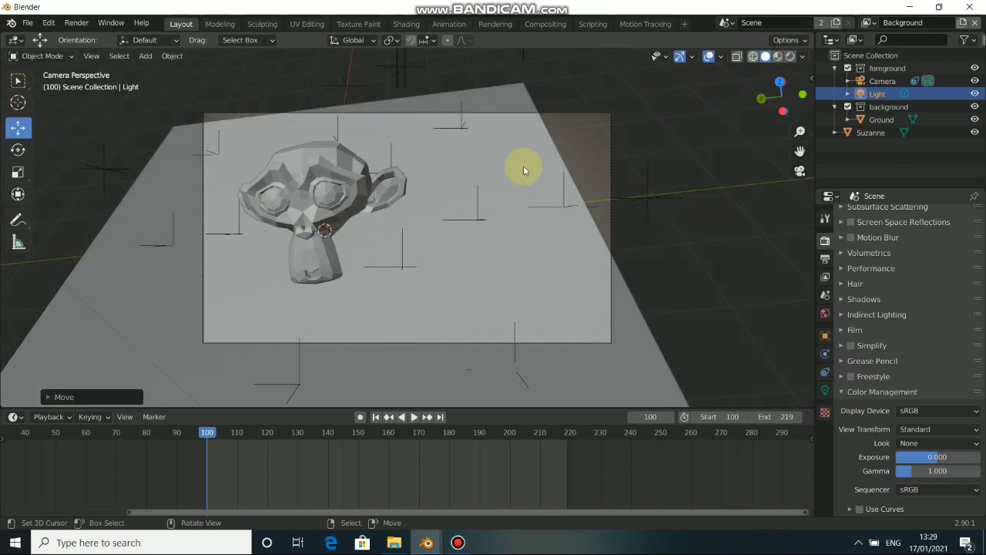
middle_drag(290, 277, 414, 236)
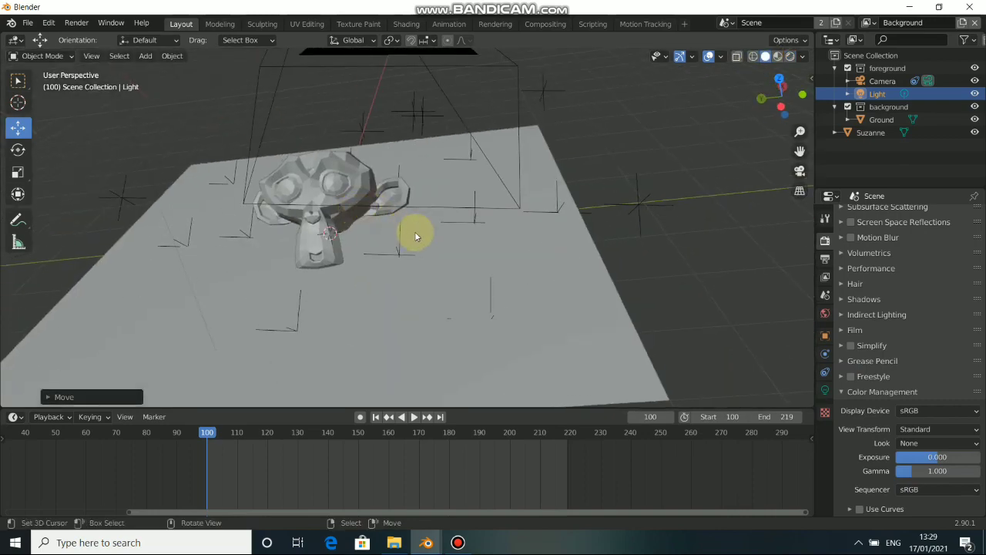
click(790, 56)
scroll(216, 279, down, 4)
middle_drag(216, 279, 276, 268)
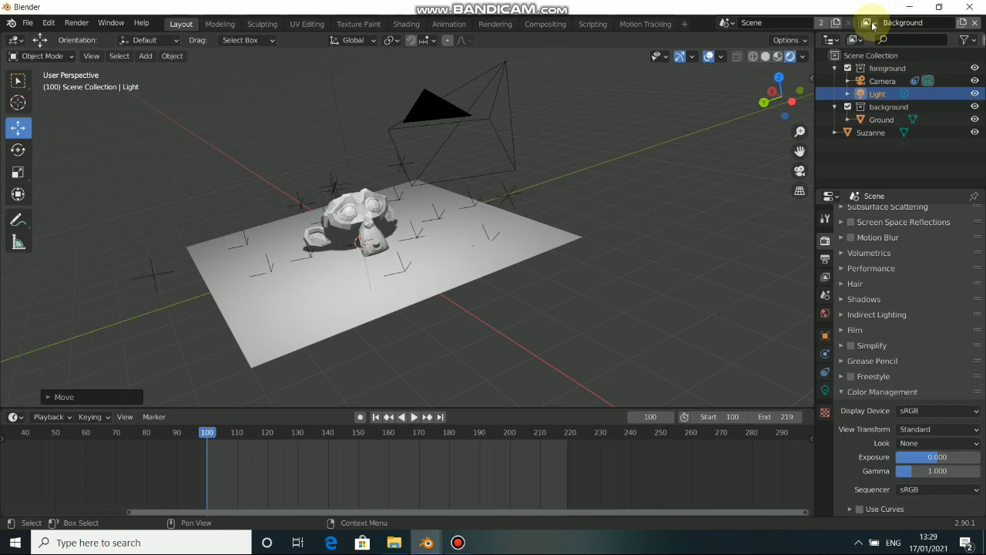
key(KP_0)
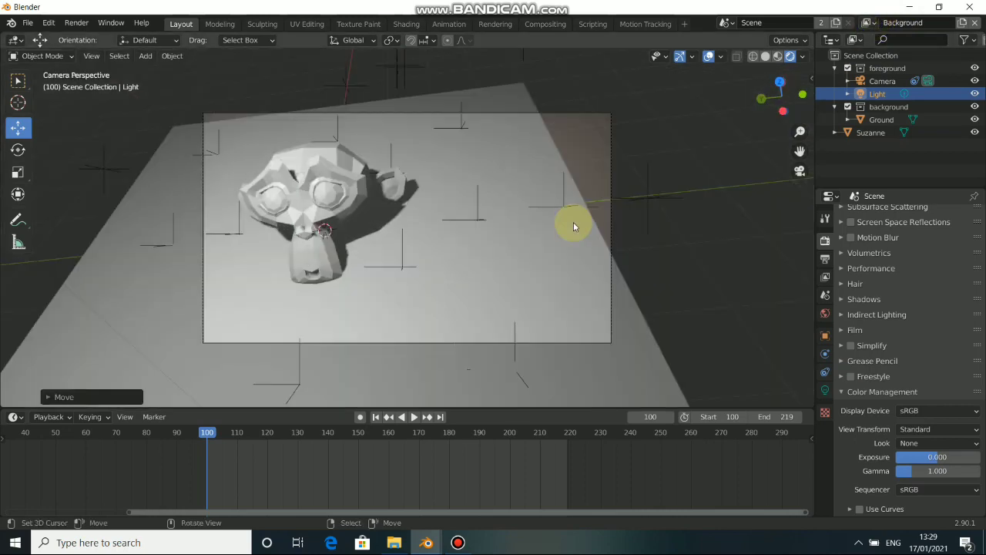
Switch the active view layer to Foreground
click(869, 24)
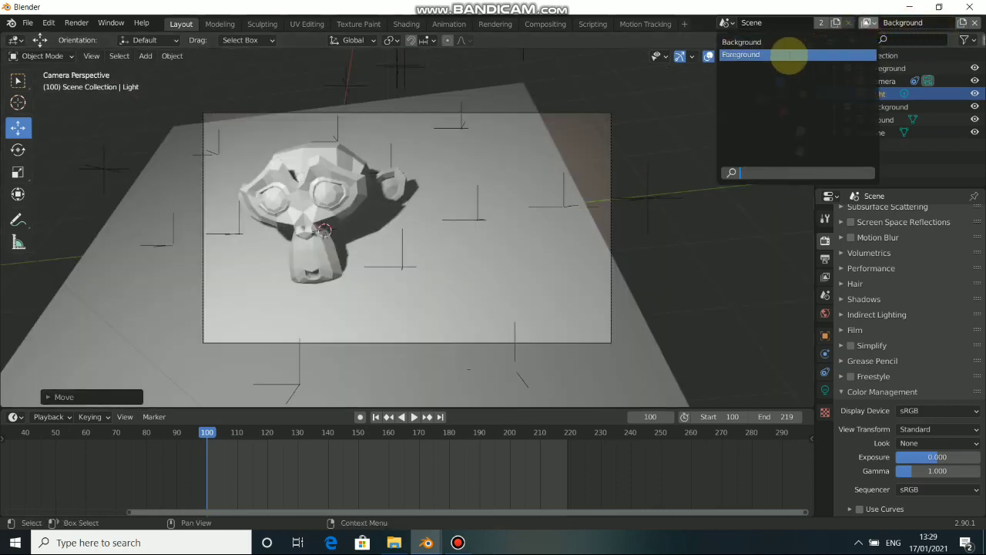
click(779, 54)
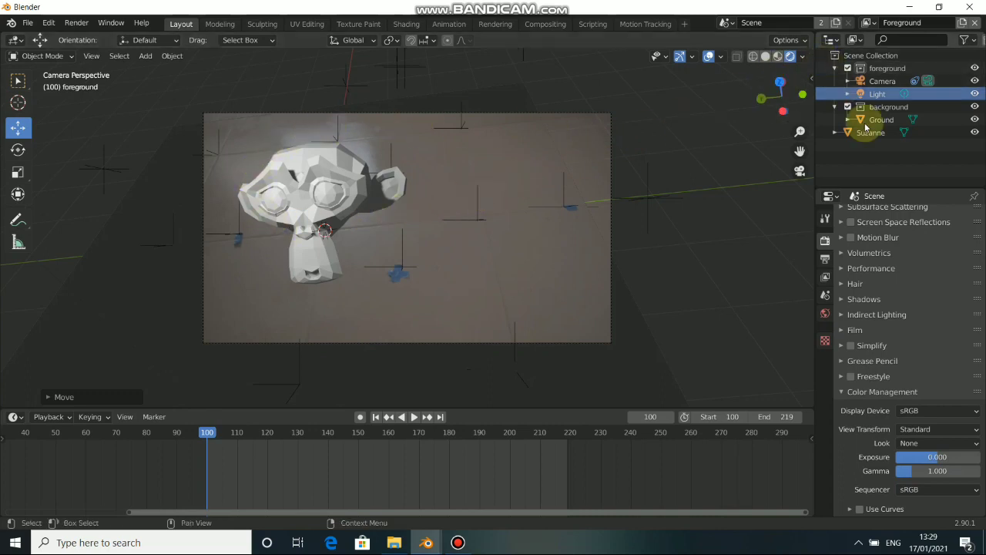
scroll(892, 258, up, 5)
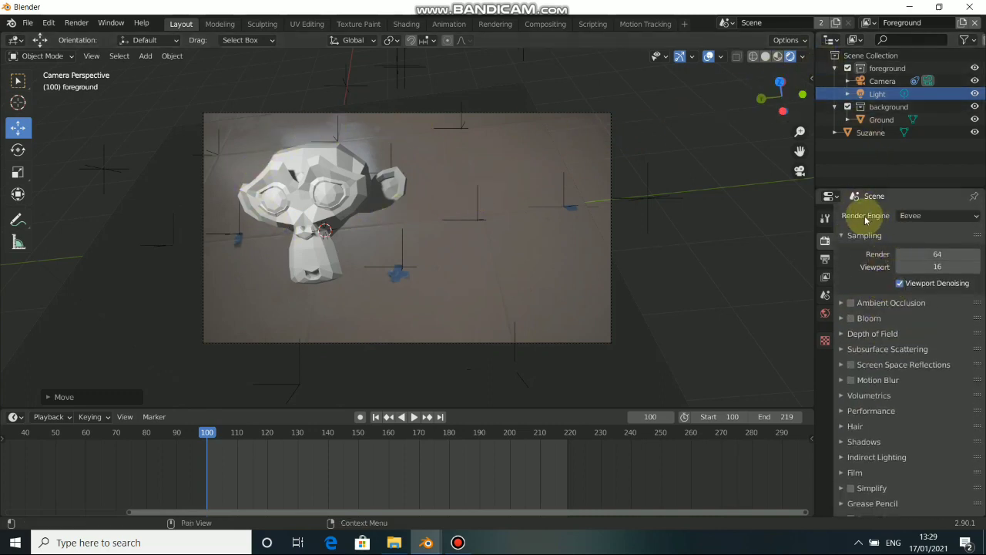
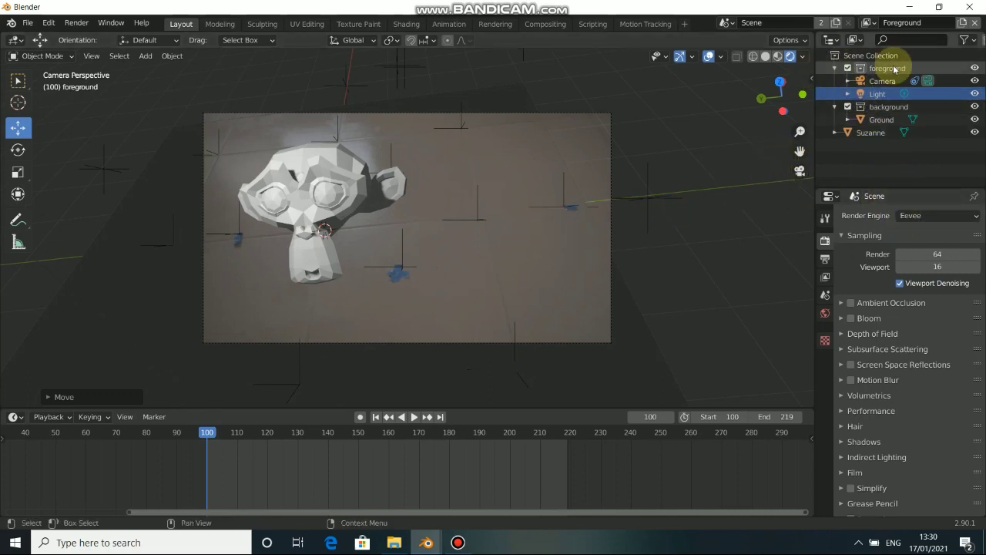
Delete the Ground plane from the background collection
click(529, 158)
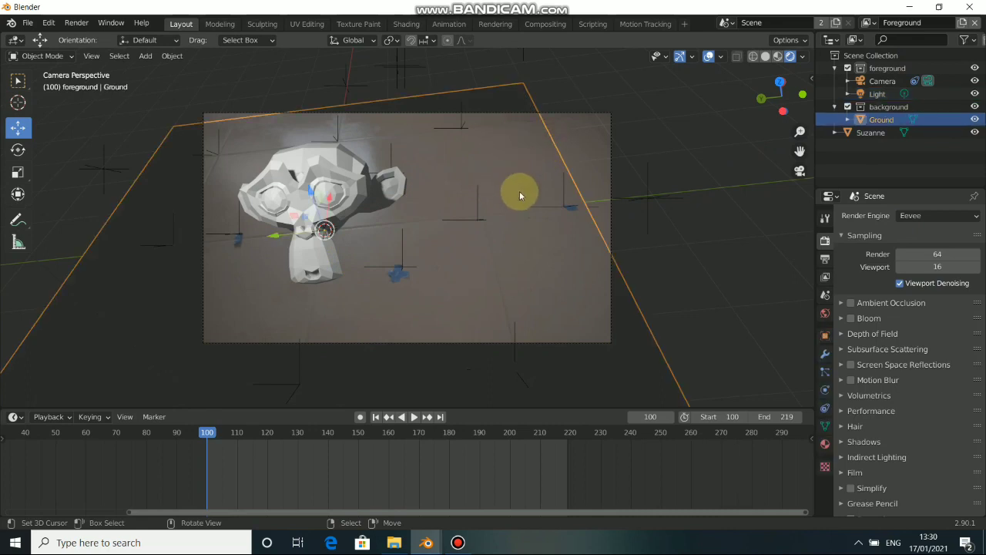
key(x)
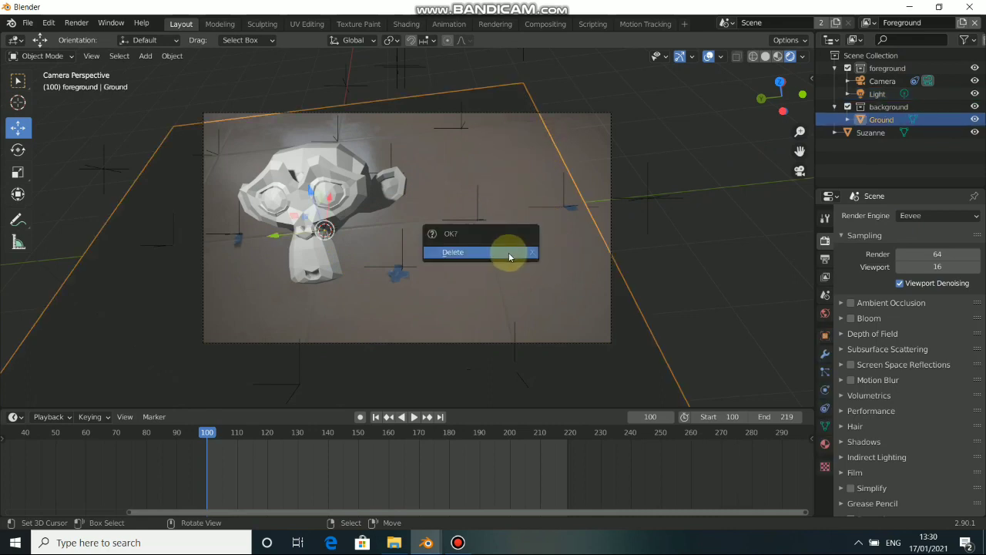
click(509, 252)
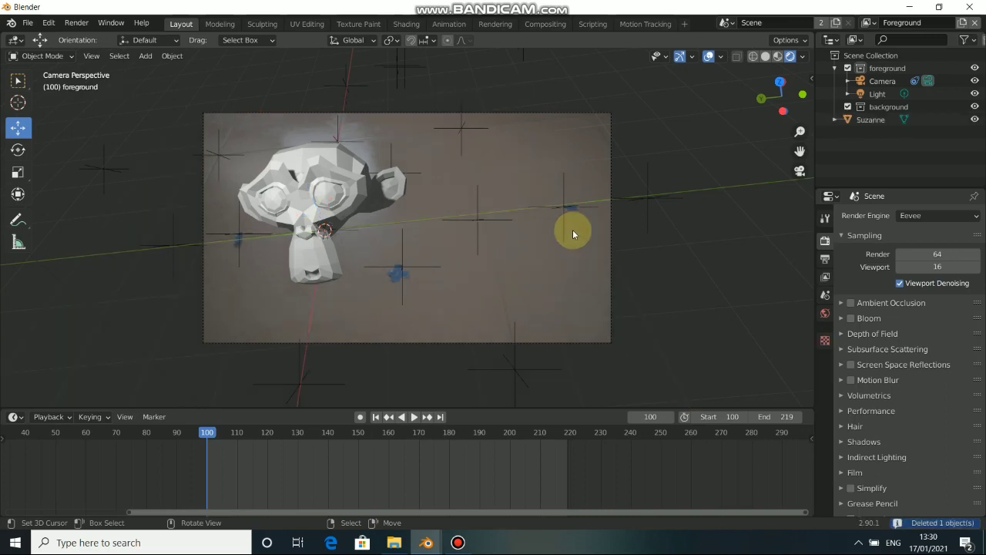
Move the monkey head into the foreground collection
click(873, 108)
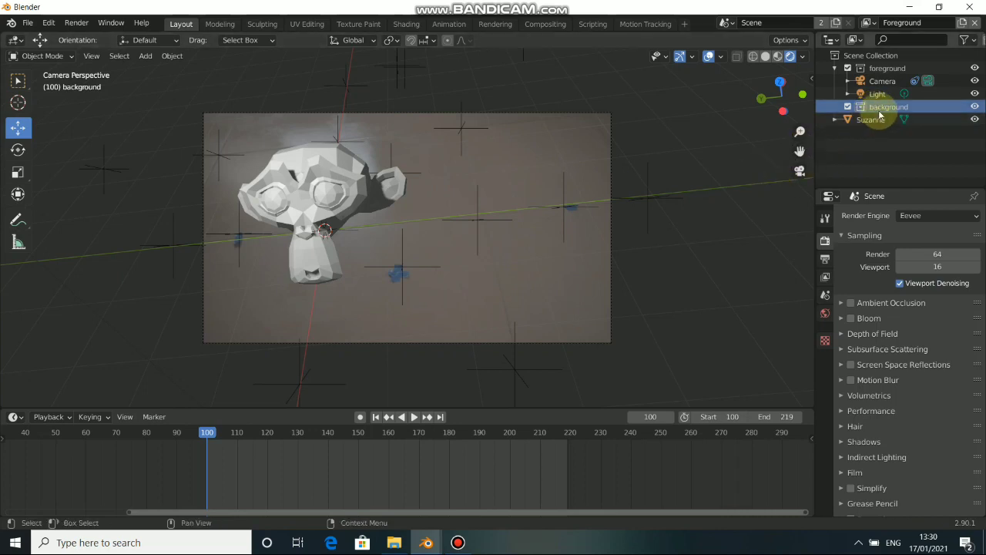
click(315, 198)
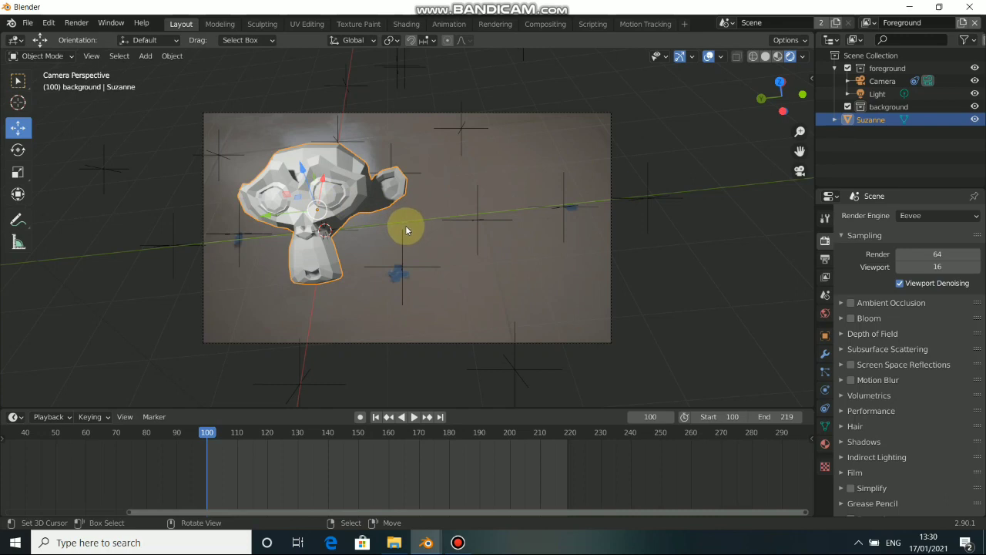
key(m)
click(367, 259)
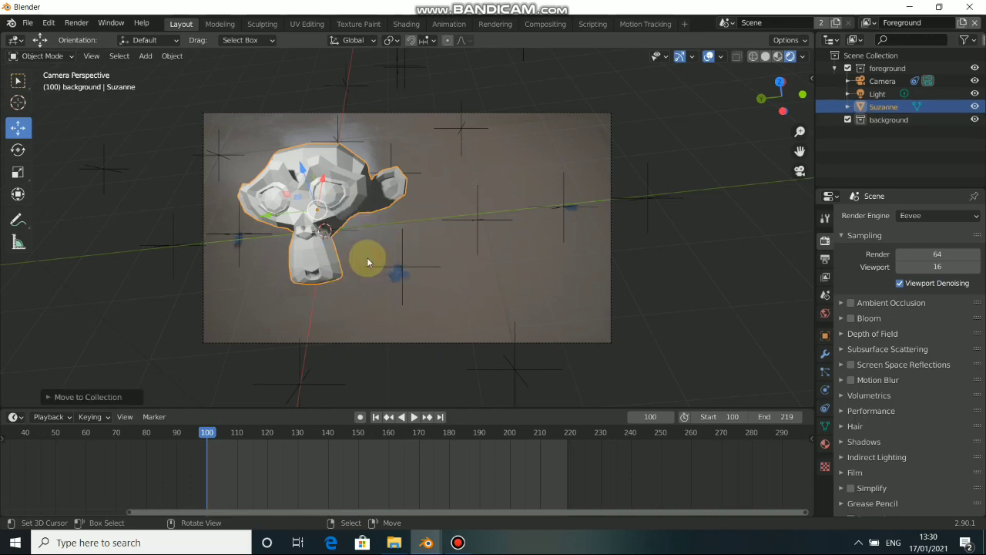
Delete the empty background collection together with its hierarchy
click(883, 121)
right_click(882, 123)
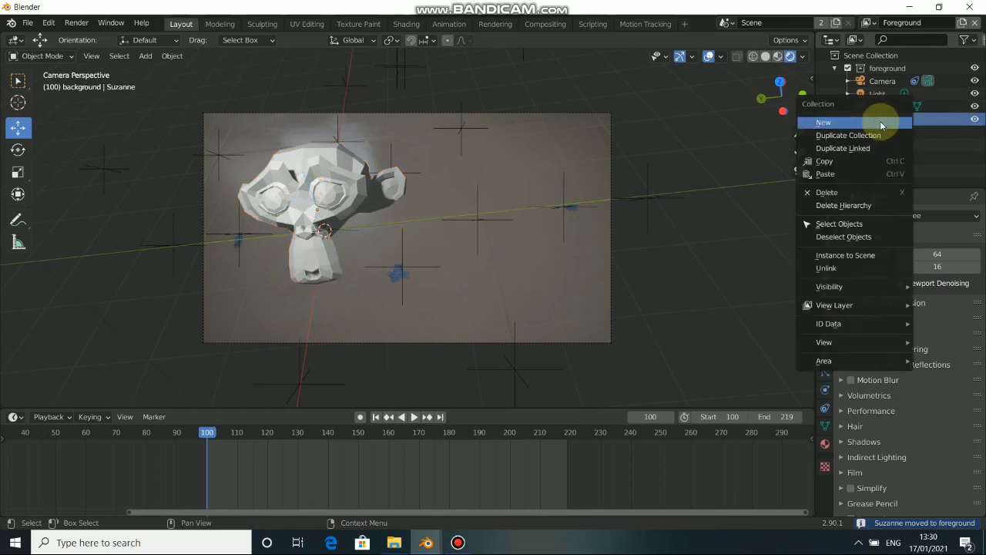
click(839, 202)
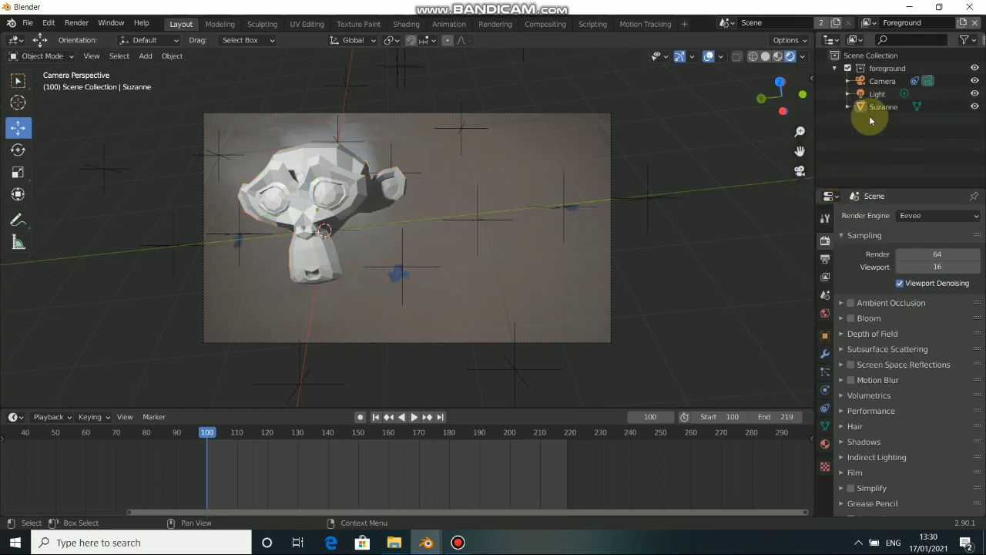
Activate the Background view layer and remove it, keeping only the Foreground view layer
click(866, 23)
click(876, 25)
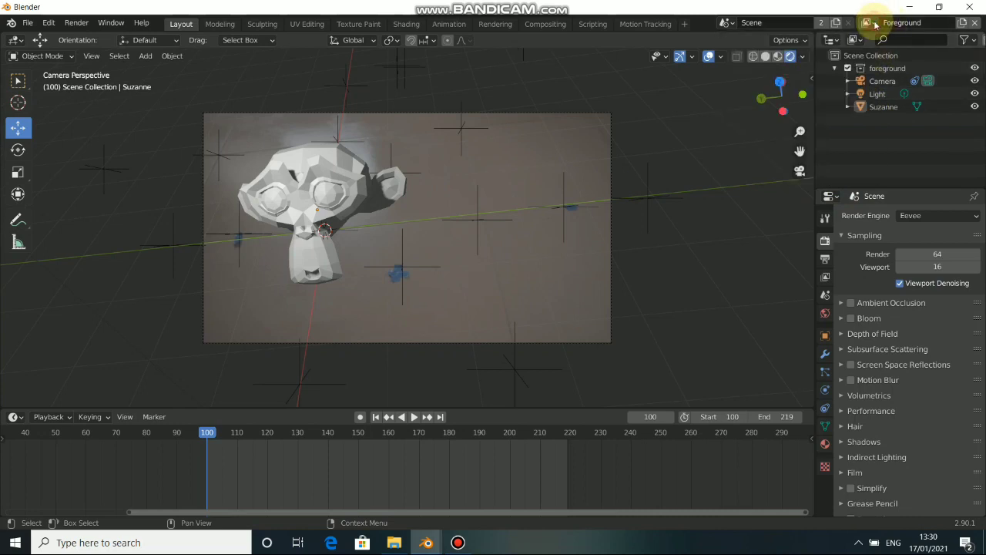
click(869, 23)
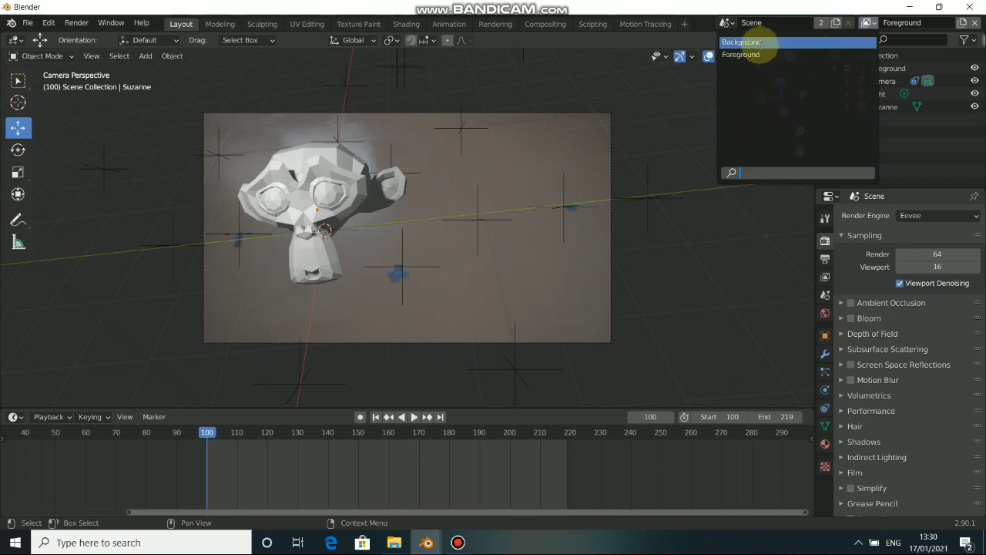
click(760, 43)
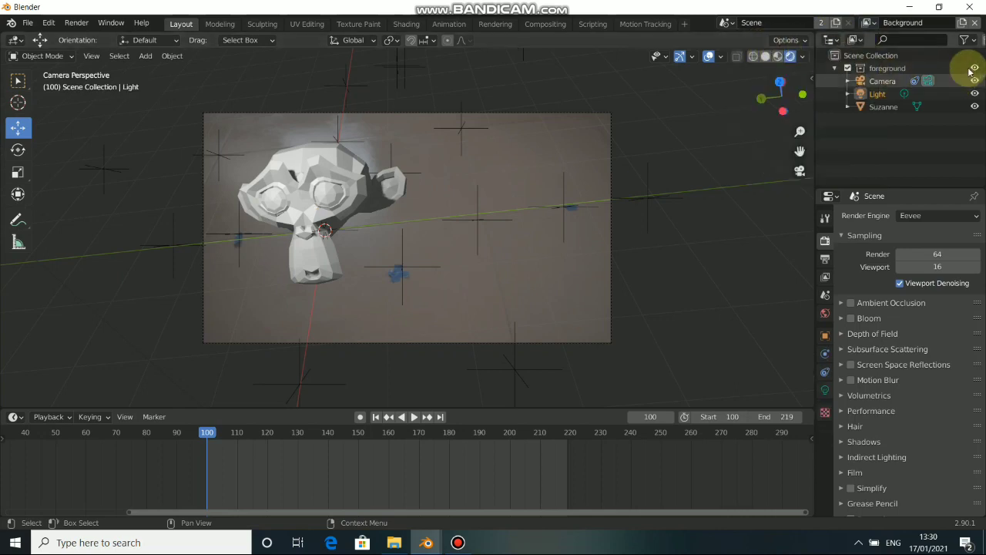
click(975, 23)
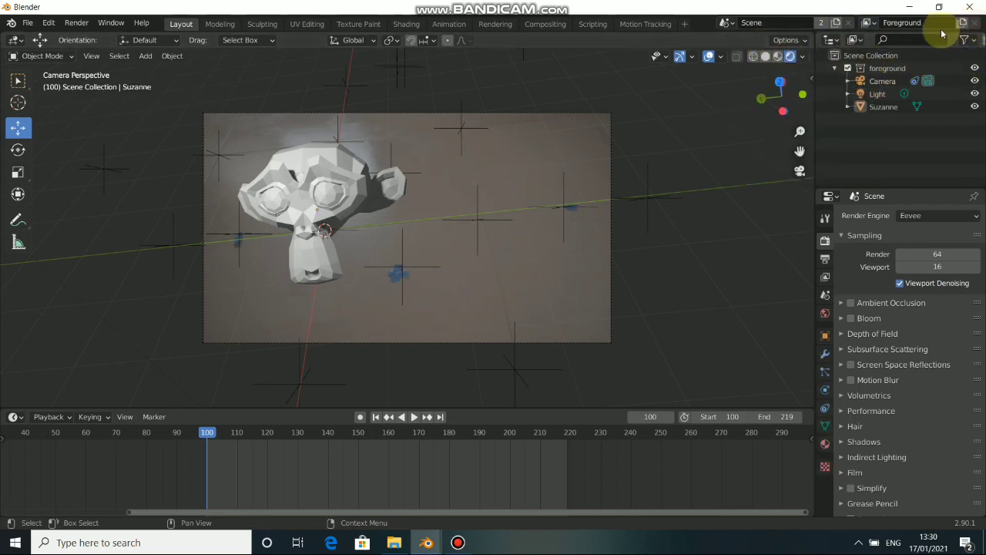
click(868, 23)
click(915, 157)
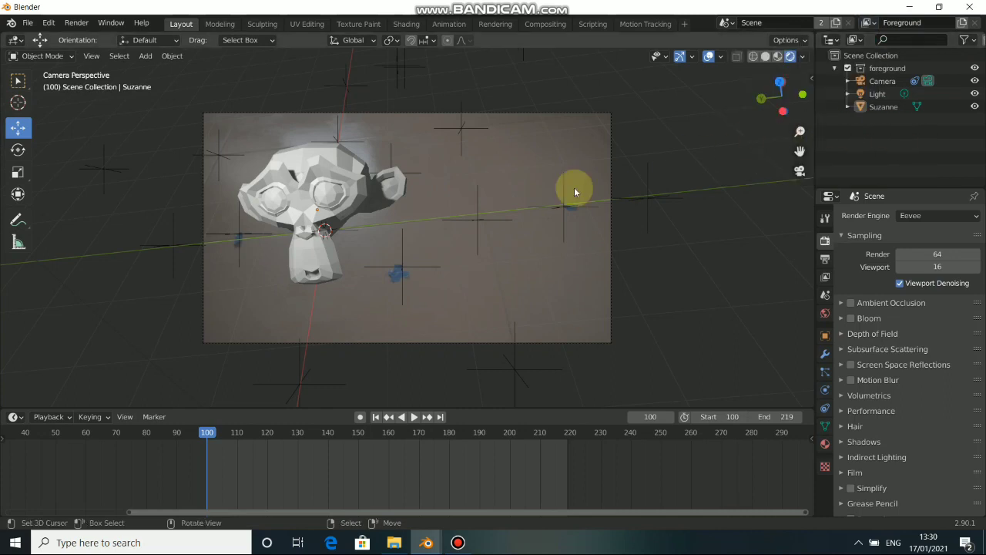
Render the current frame as an image to check the composite and close the render window
click(76, 23)
click(81, 36)
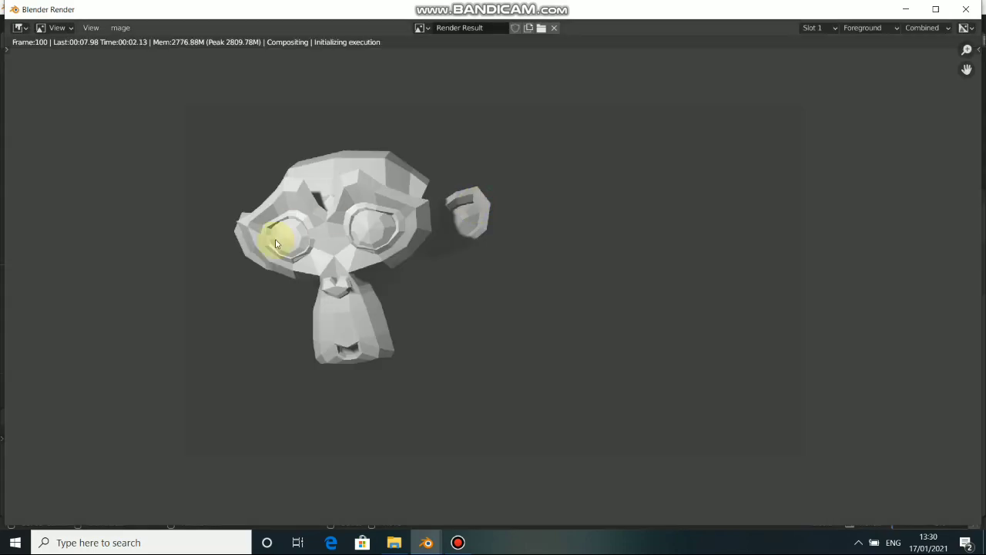
click(916, 8)
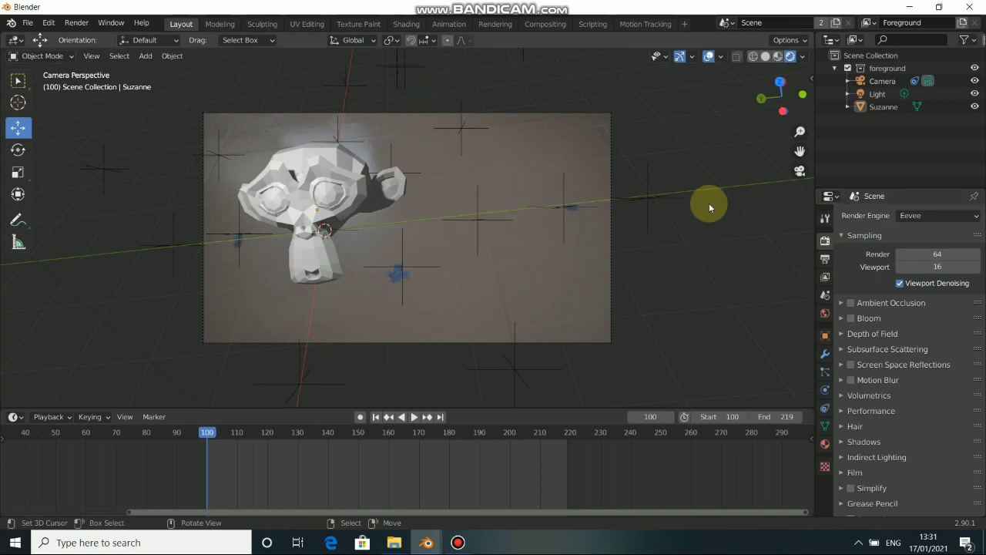
Enable Transparent in the Film render settings, with the compositor backdrop shrunk to show the whole image
click(538, 25)
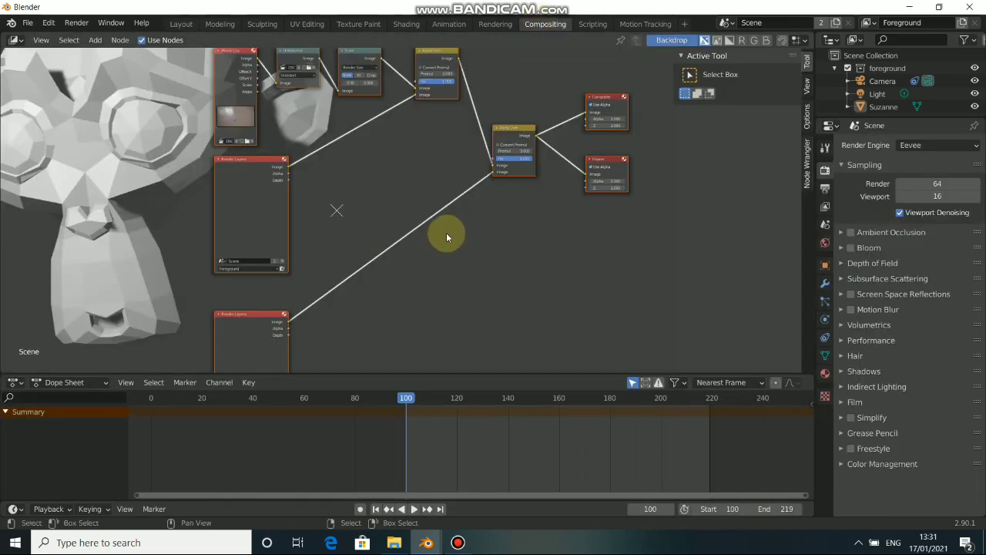
key(v)
key(v)
key(v)
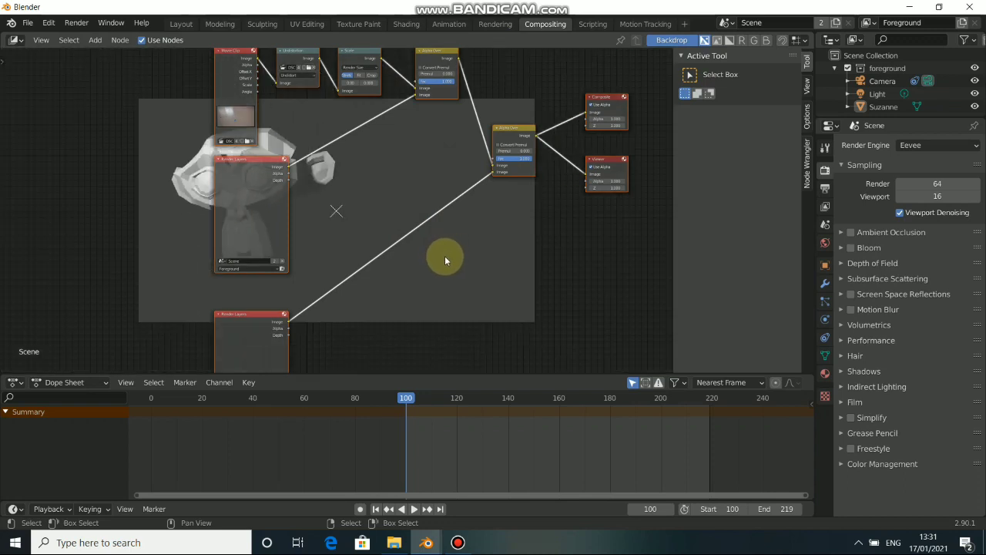
middle_drag(385, 260, 341, 275)
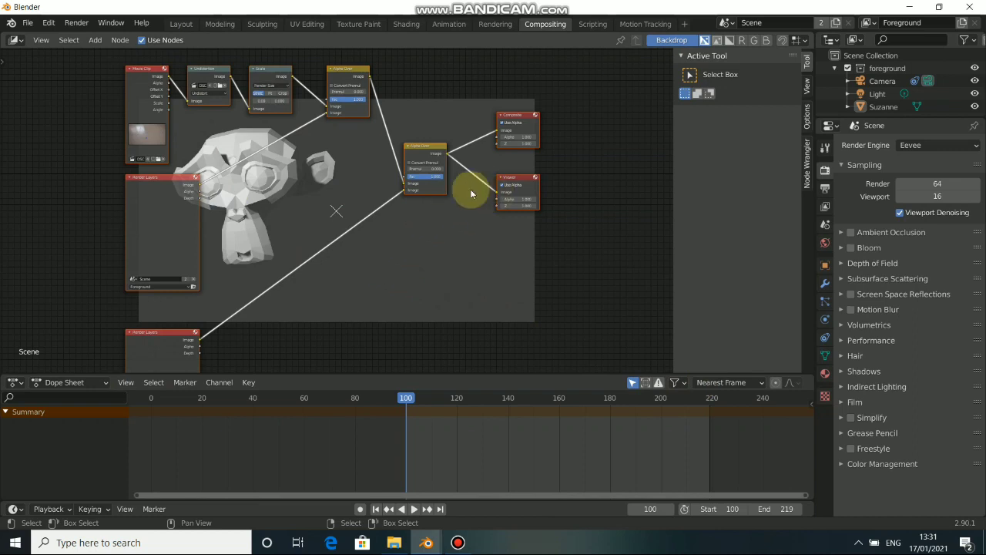
drag(125, 92, 148, 95)
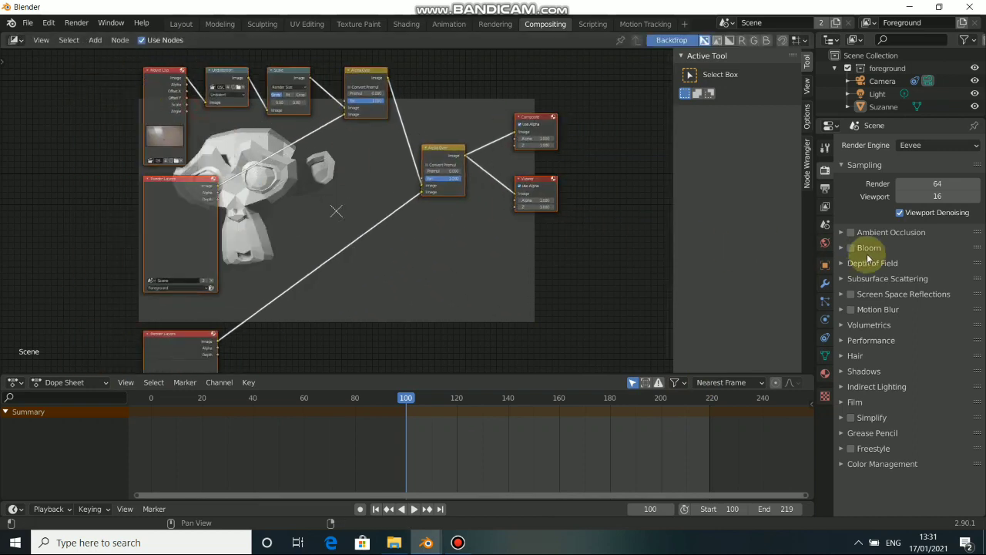
click(825, 189)
click(825, 172)
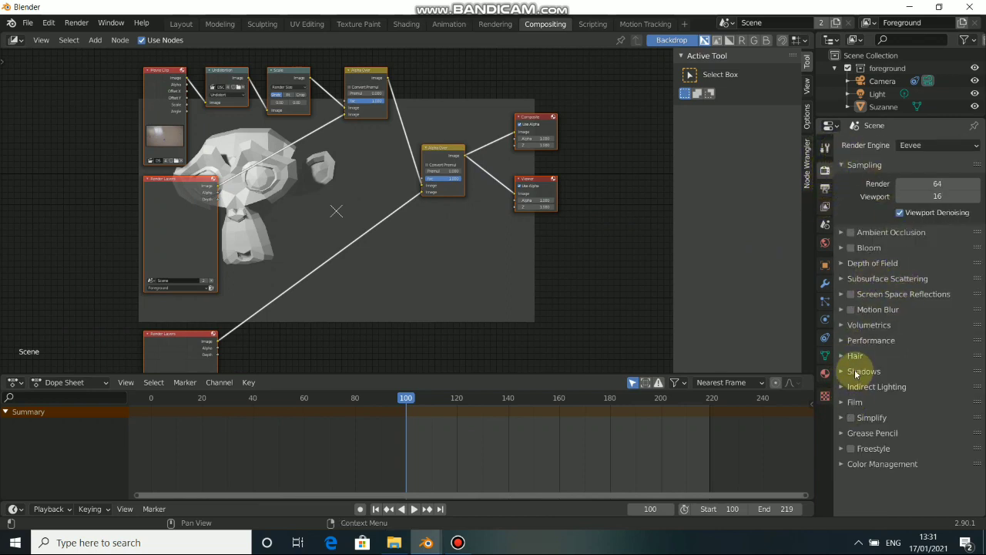
click(848, 402)
scroll(876, 424, down, 1)
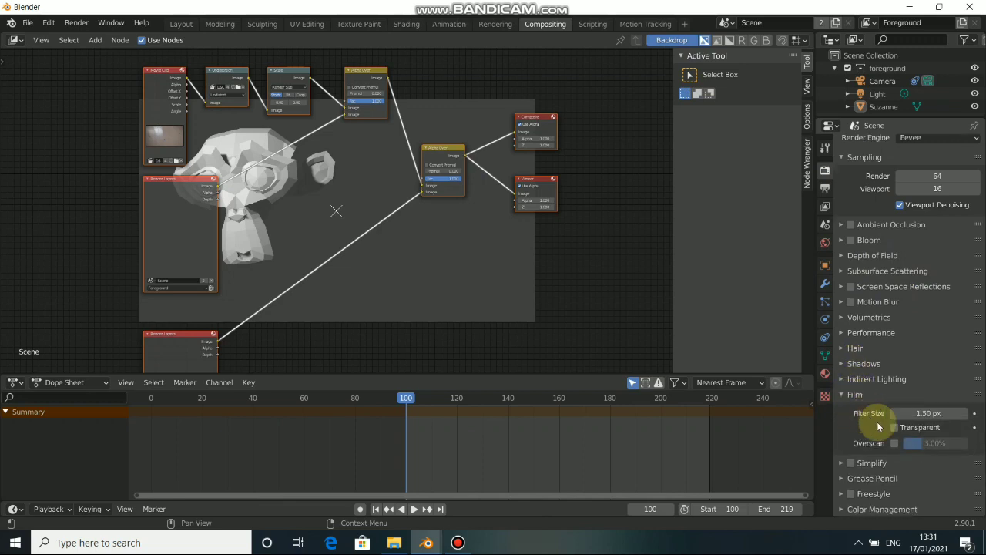
click(840, 395)
Render the current frame again to check the monkey head over the footage, closing the render window when done
click(188, 24)
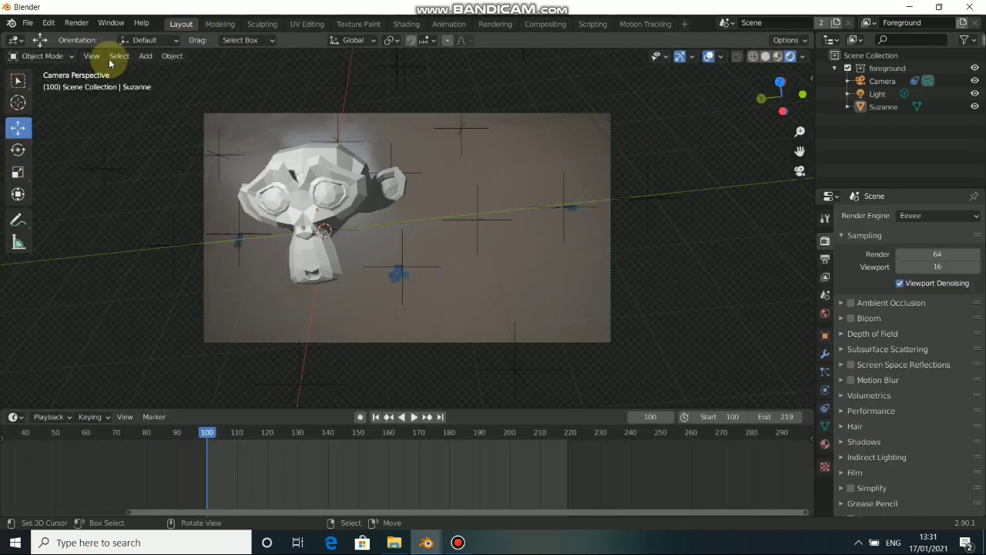
click(76, 22)
click(115, 37)
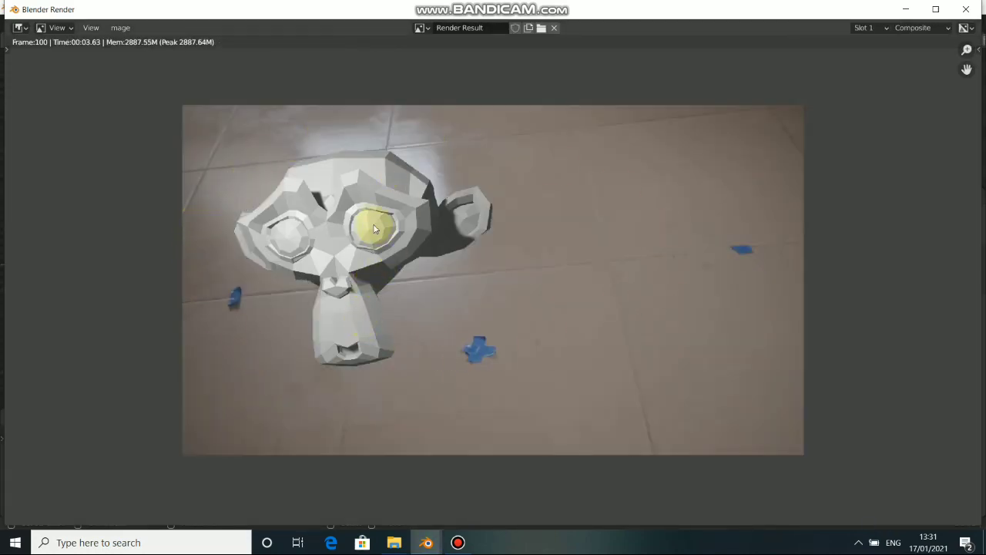
click(965, 9)
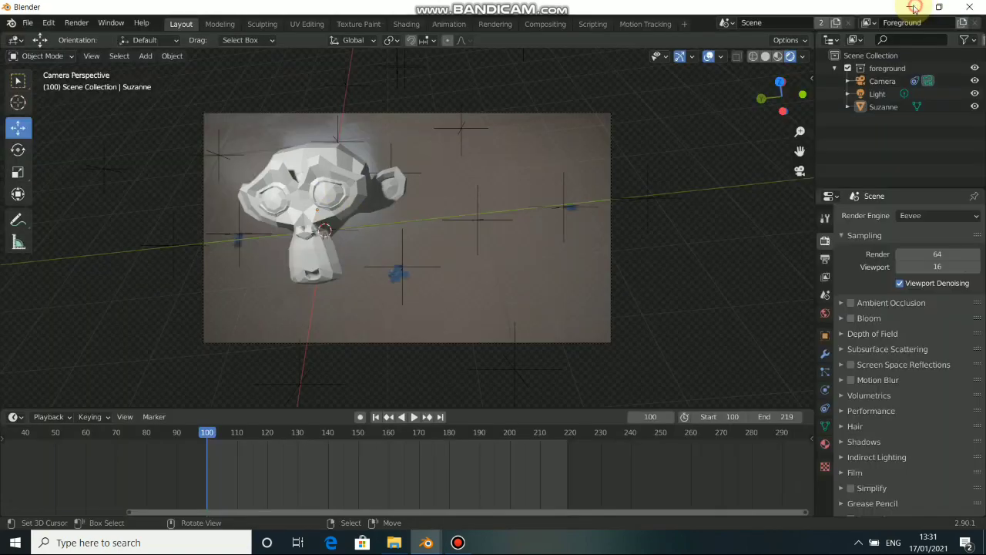
Delete the lower, redundant Render Layers node from the compositing tree, moving the remaining one aside
click(556, 21)
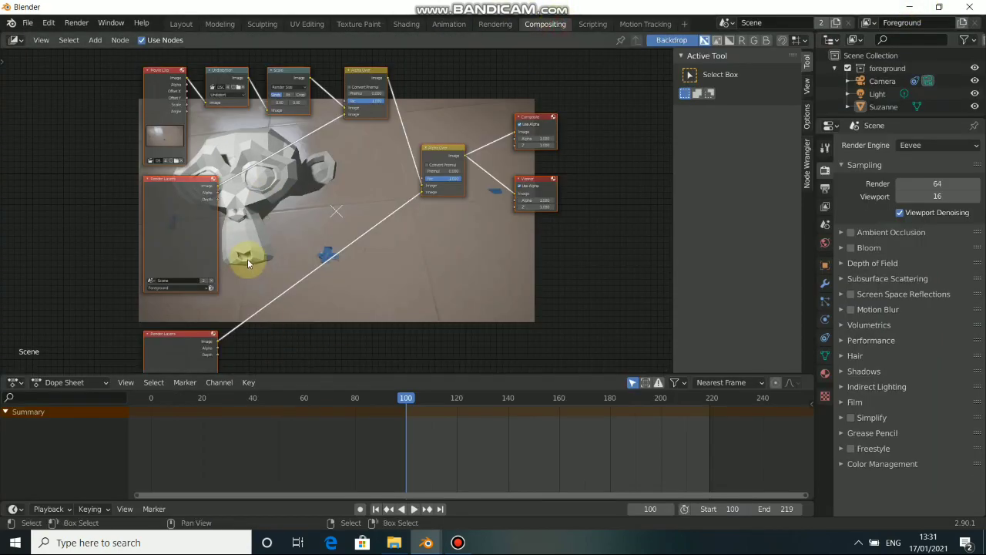
middle_drag(282, 270, 457, 273)
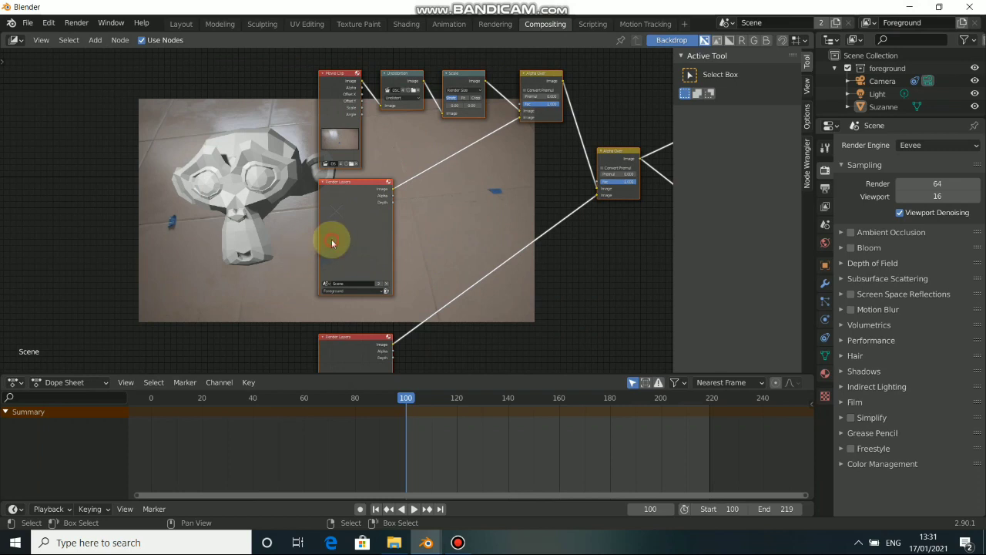
drag(332, 243, 264, 258)
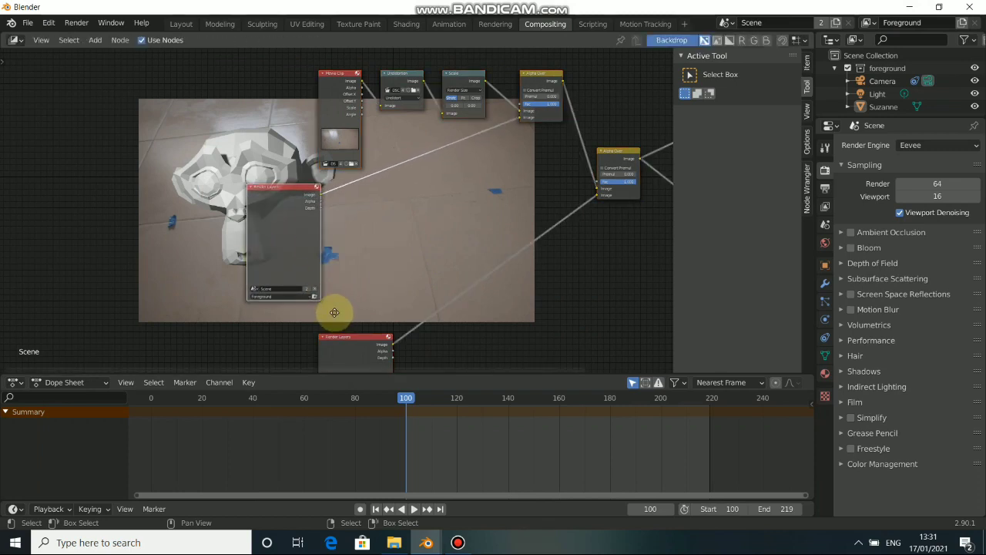
middle_drag(335, 313, 339, 235)
click(375, 297)
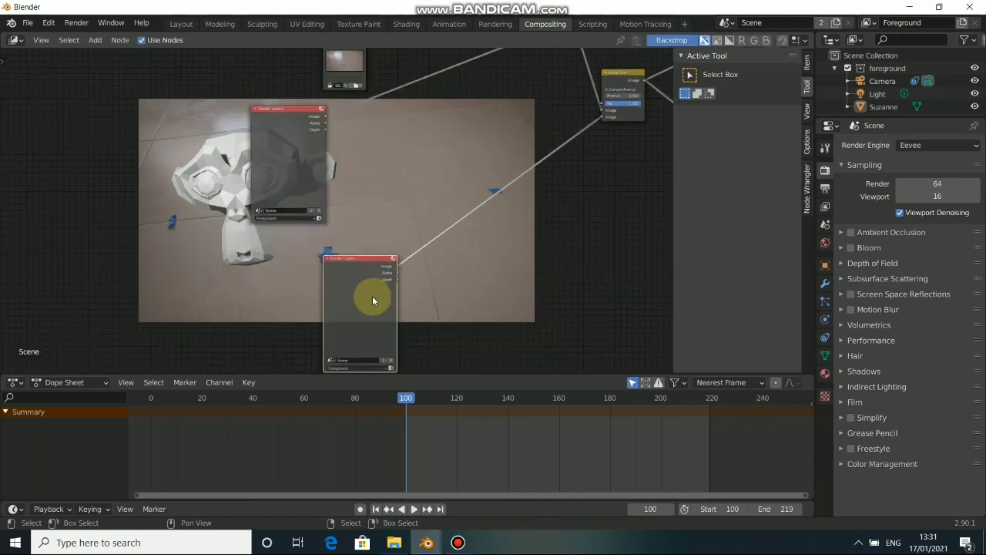
click(275, 165)
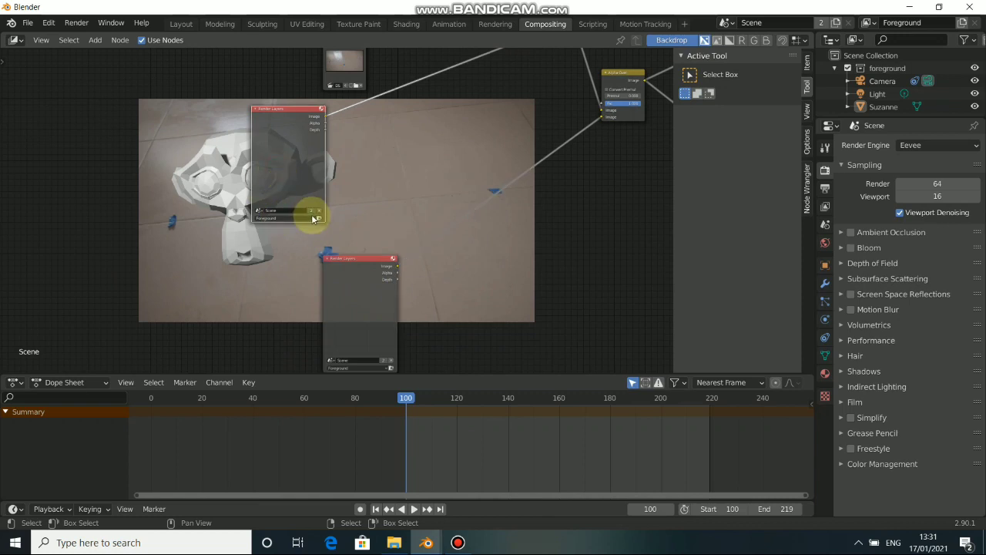
click(357, 315)
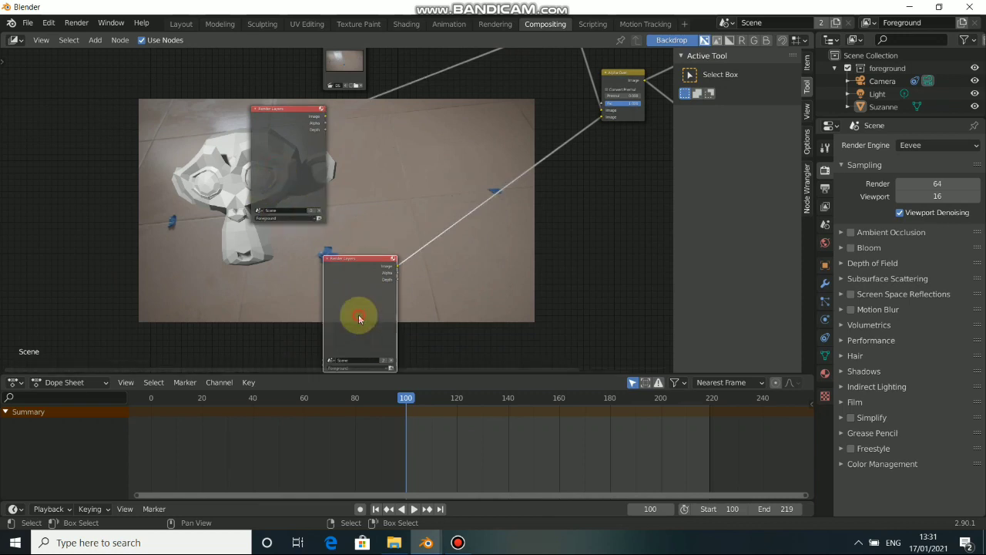
key(Delete)
Delete the second Alpha Over node and connect the remaining Alpha Over's image output to the Viewer and Composite nodes
middle_drag(536, 216, 480, 286)
click(579, 150)
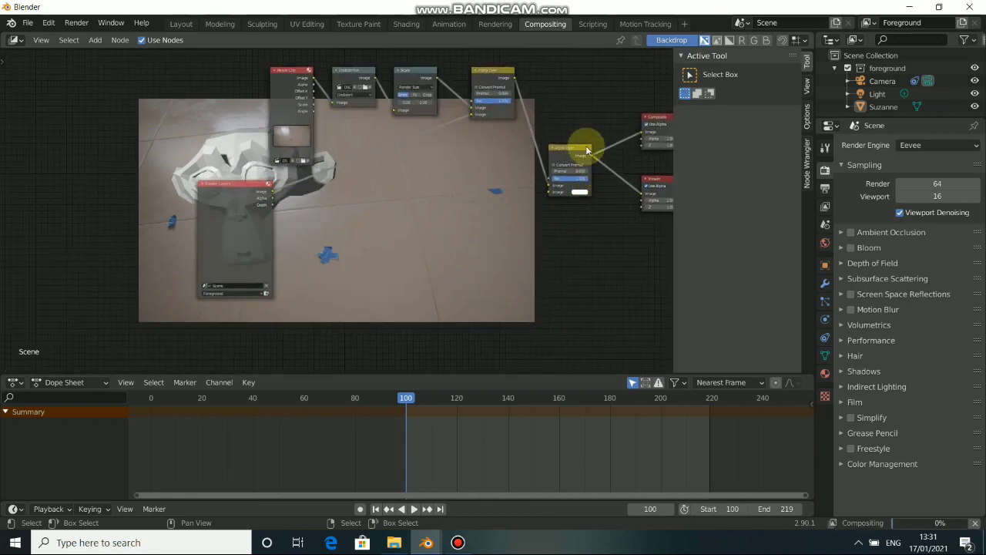
key(Delete)
middle_drag(506, 91, 494, 117)
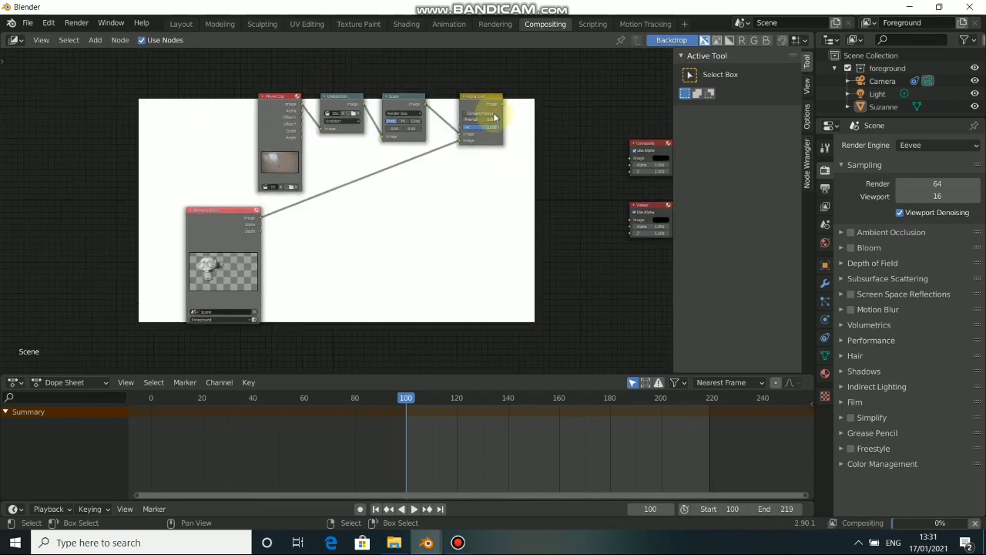
ctrl+shift+click(487, 104)
drag(502, 104, 631, 163)
Spread out the Alpha Over, Movie Clip, Scale and Undistortion nodes so their links are easy to follow
drag(468, 99, 491, 189)
drag(270, 124, 159, 136)
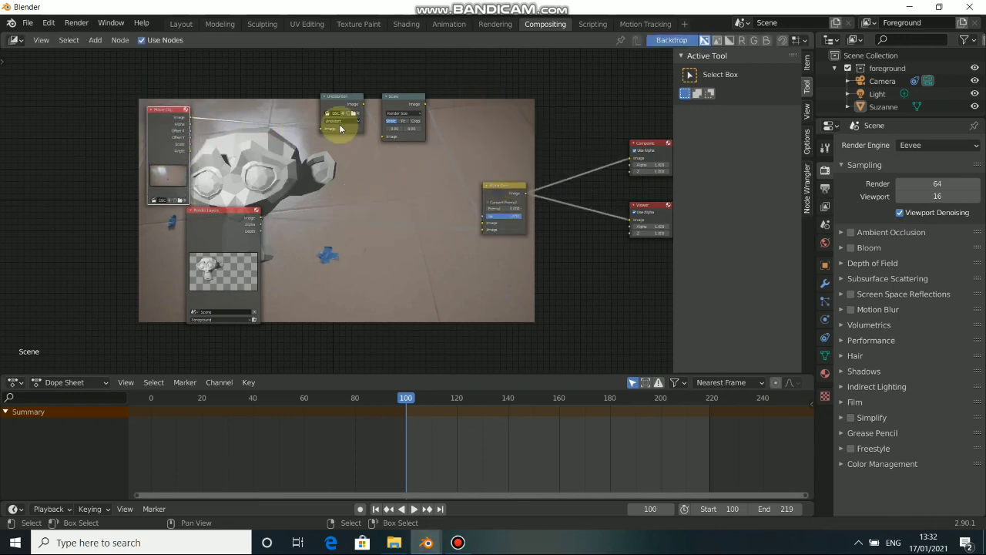
drag(409, 102, 414, 88)
drag(348, 103, 336, 100)
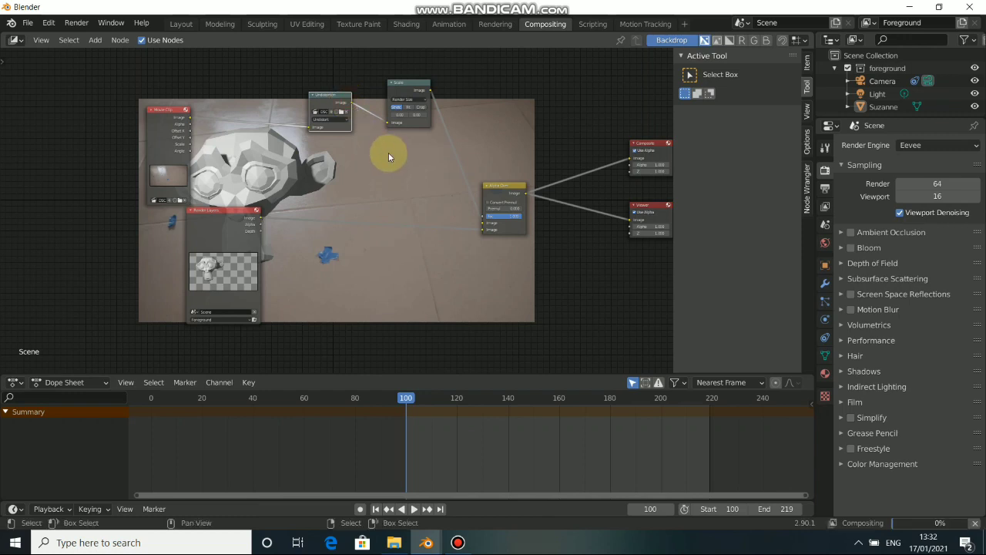
Compare the composite with the Undistortion node muted and unmuted
key(m)
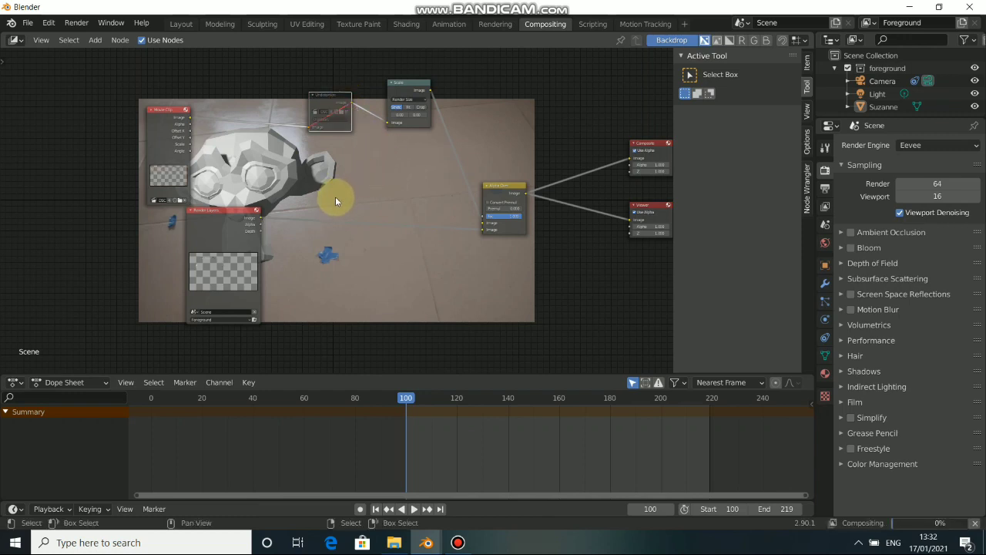
middle_drag(353, 217, 222, 197)
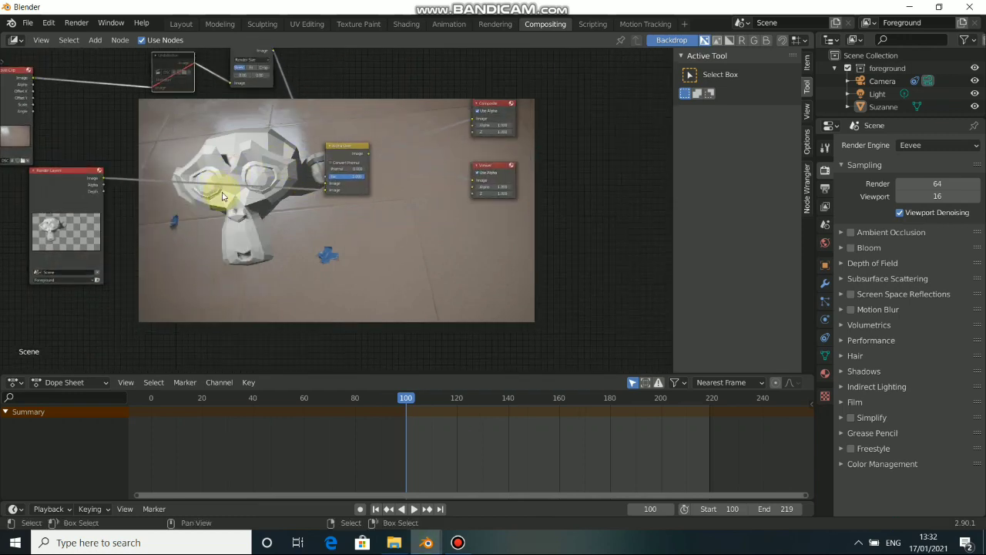
key(m)
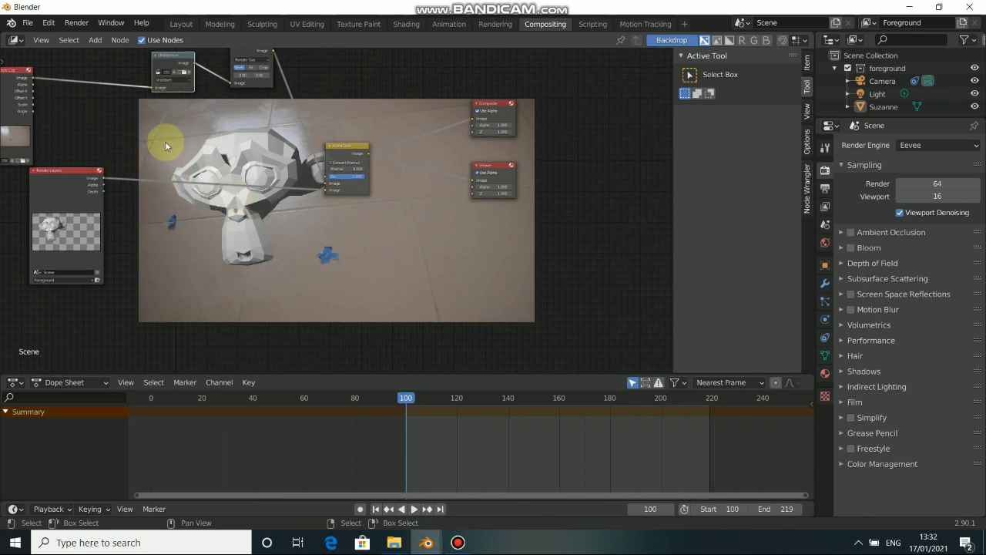
Lower the Scale, Undistortion and Movie Clip nodes to tidy the footage branch feeding Alpha Over
middle_drag(428, 253, 589, 277)
drag(413, 67, 403, 130)
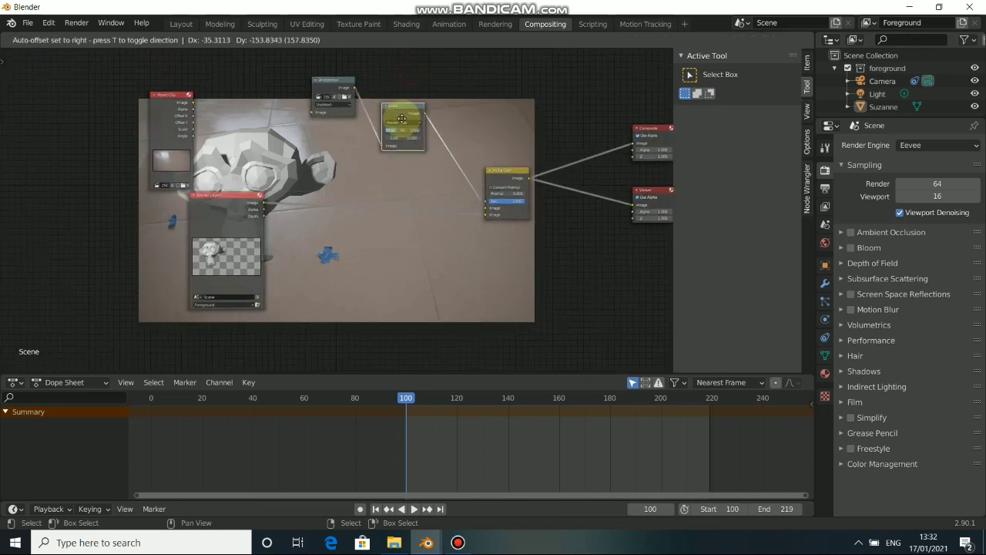
click(327, 96)
drag(330, 85, 316, 116)
drag(148, 104, 125, 149)
drag(157, 119, 143, 146)
Set the render output to "render 123" in the Videos folder and the file format to FFmpeg video
click(181, 23)
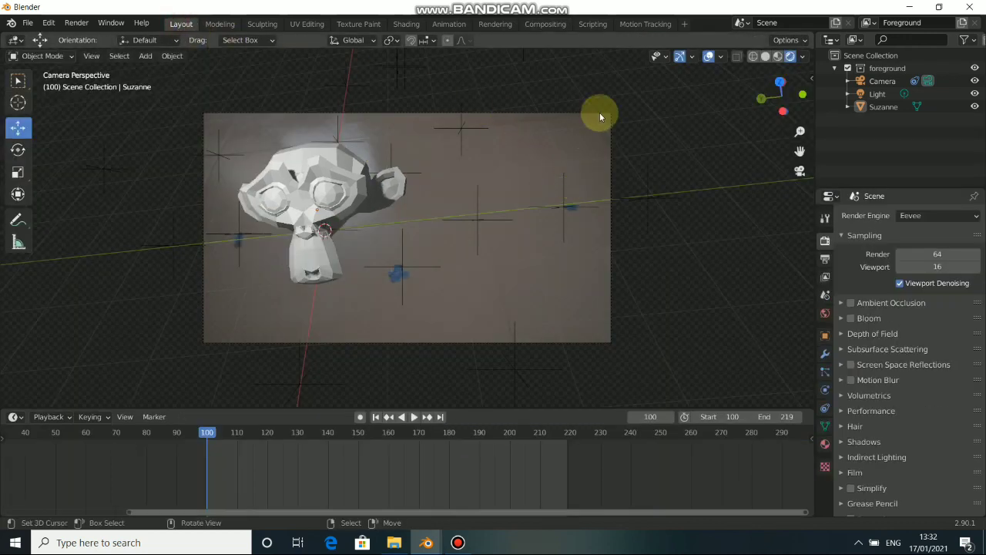
click(824, 260)
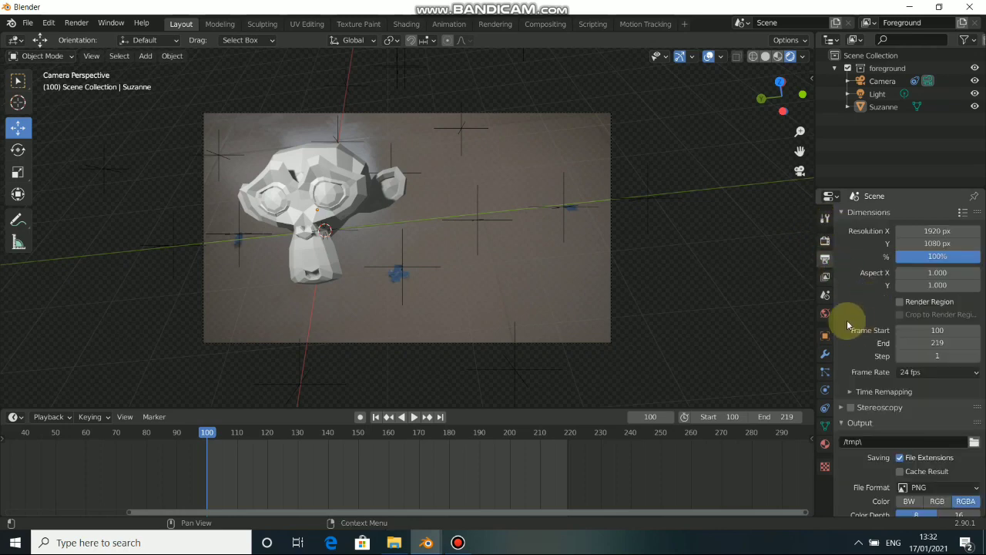
scroll(884, 404, down, 3)
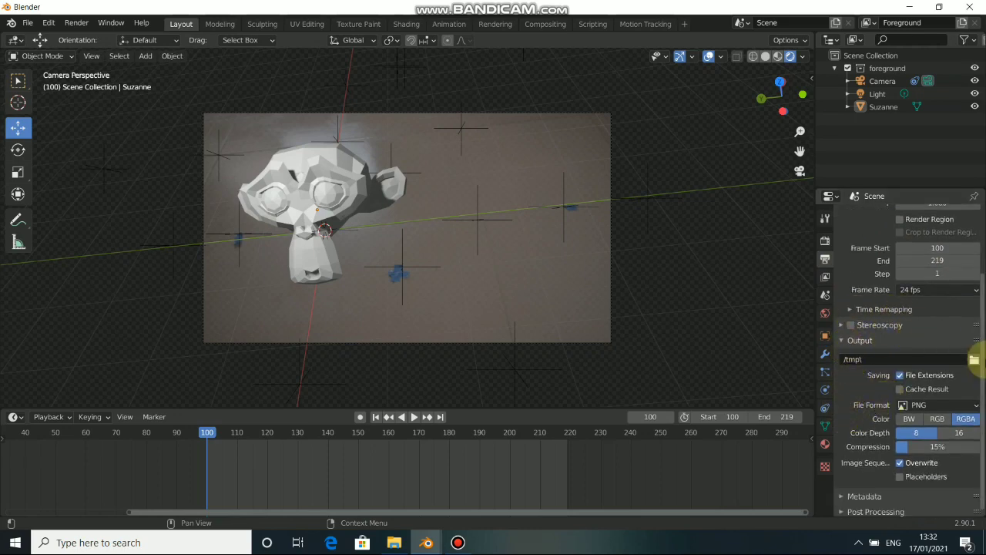
click(975, 360)
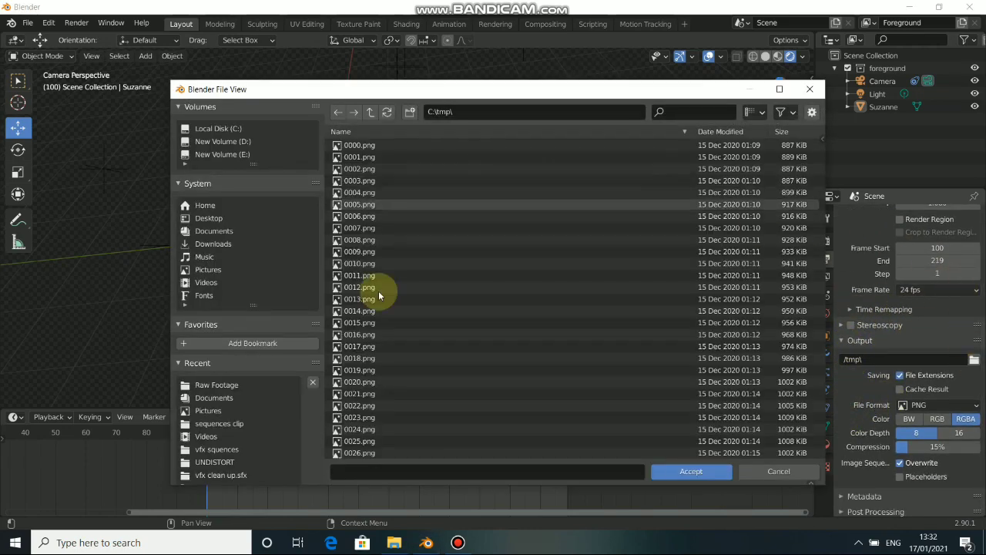
click(394, 542)
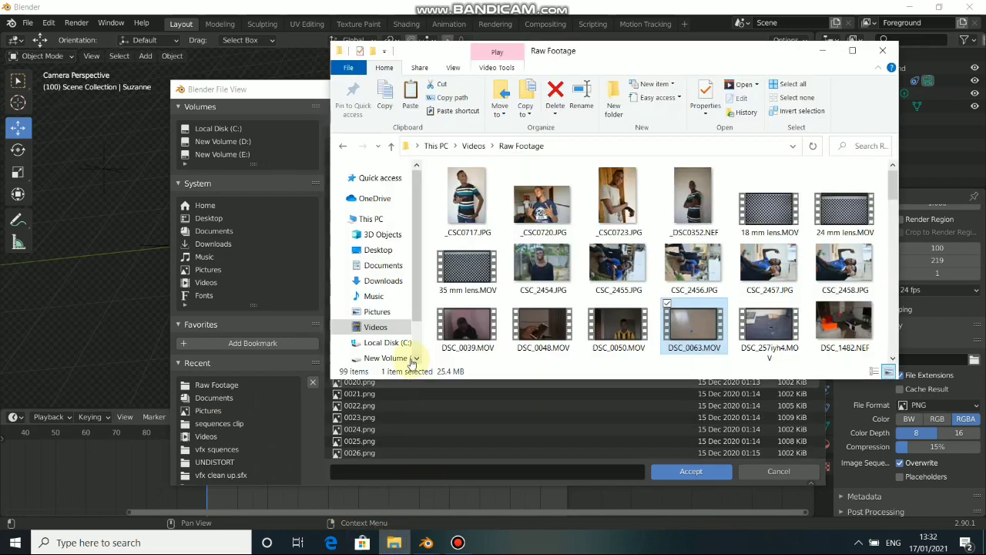
drag(388, 329, 452, 406)
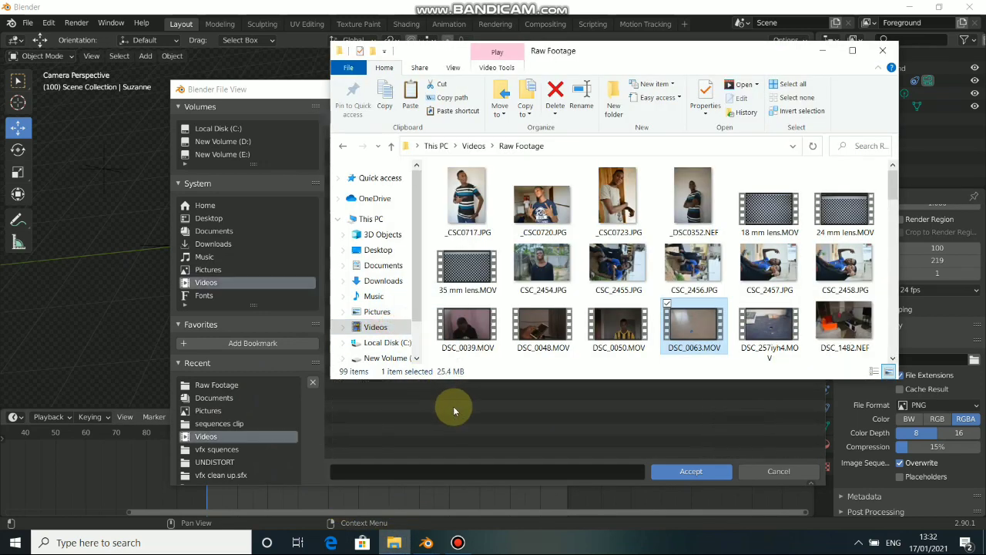
click(428, 473)
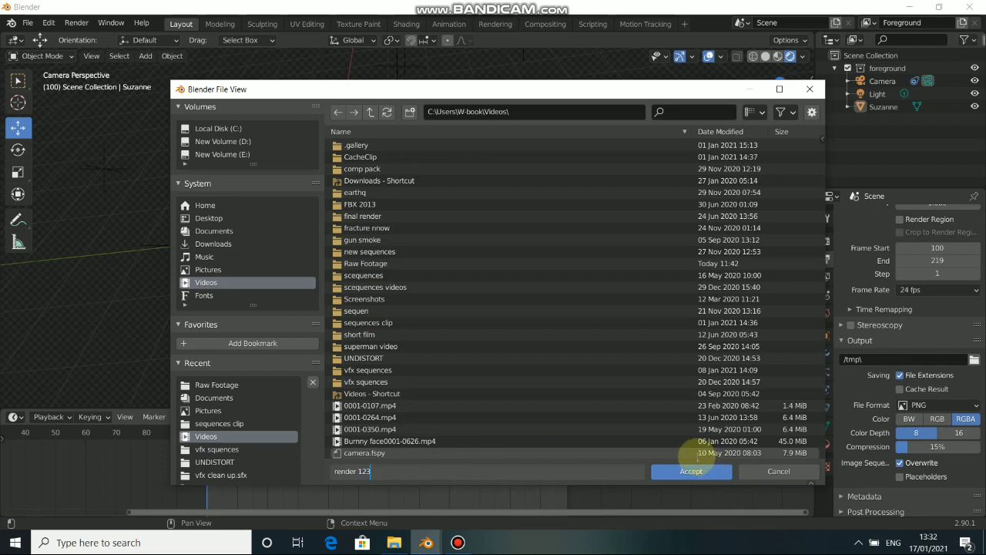
click(691, 471)
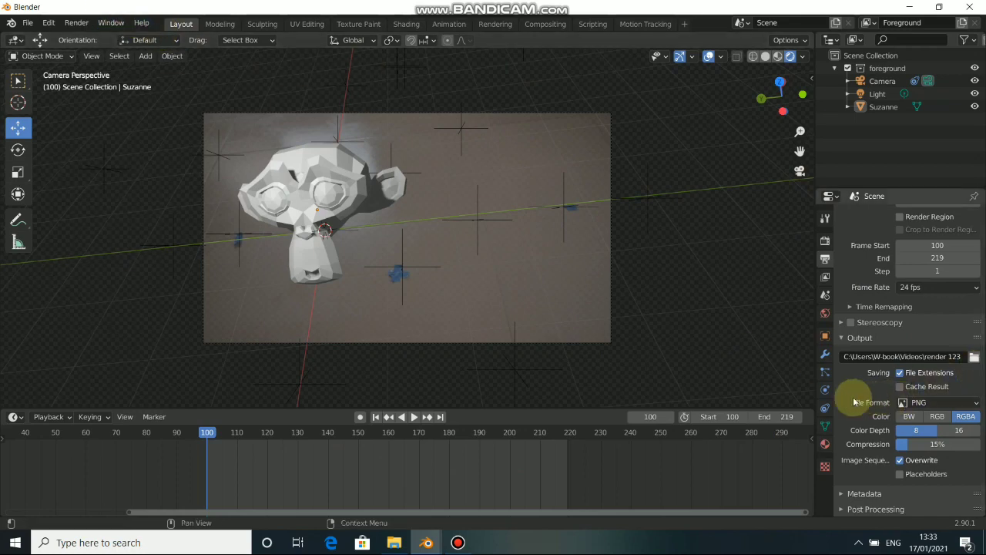
click(943, 402)
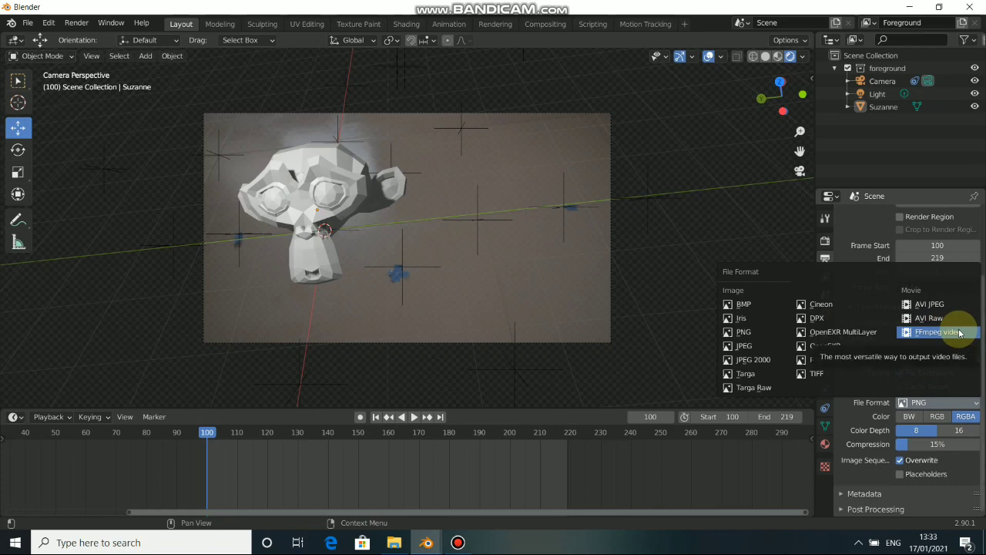
click(960, 332)
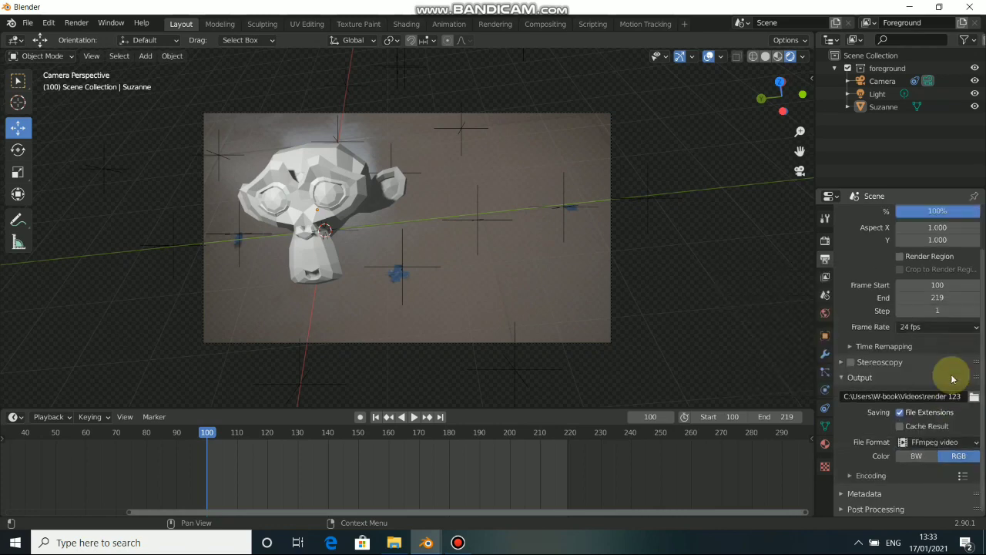
Set the encoding container of the FFmpeg video output to MPEG-4
click(857, 477)
scroll(887, 455, down, 2)
click(933, 436)
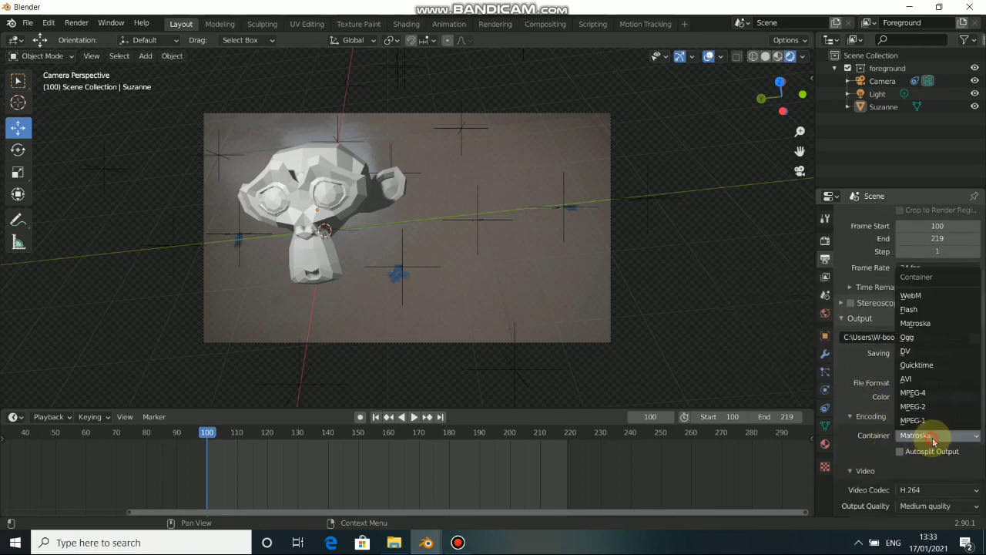
click(931, 392)
Set the video output quality to High quality and review the remaining encoding settings
scroll(905, 431, down, 2)
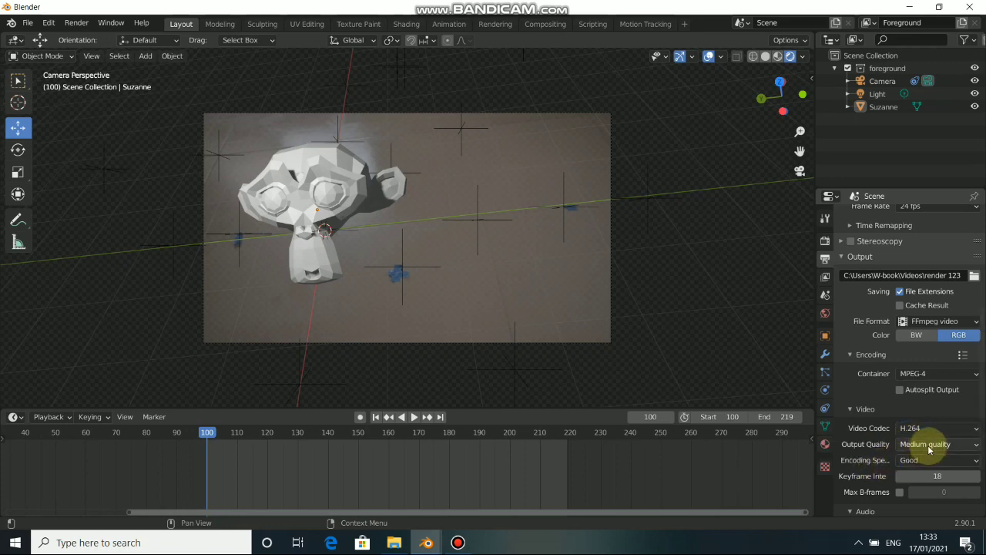
click(928, 445)
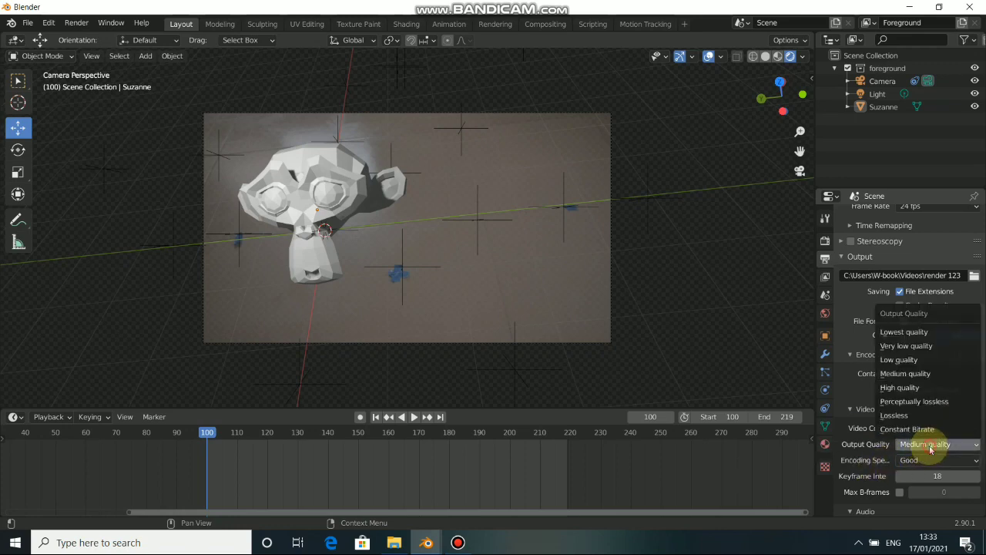
click(900, 386)
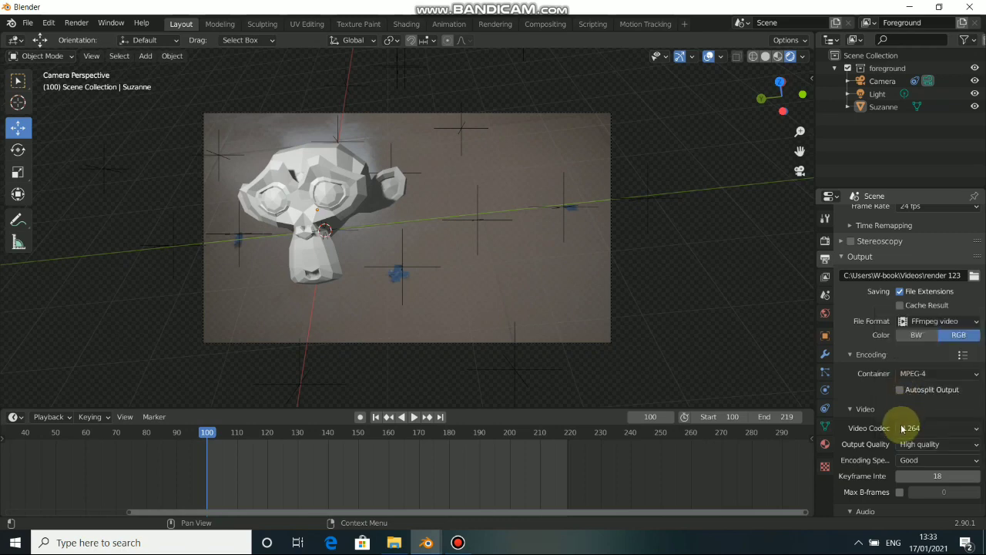
scroll(897, 439, down, 2)
scroll(884, 448, down, 1)
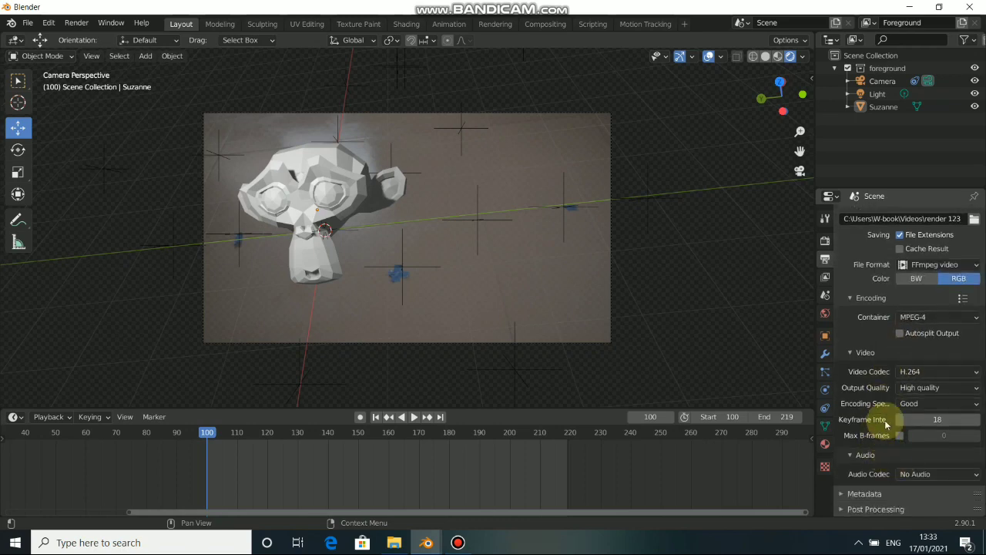
scroll(925, 385, up, 4)
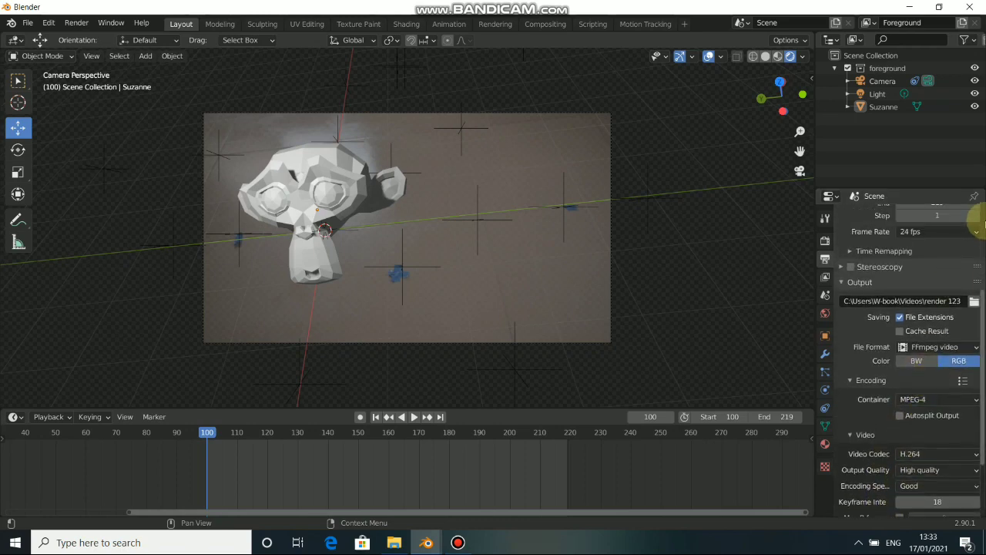
Render the full animation and minimize the render window to return to the main scene
click(70, 24)
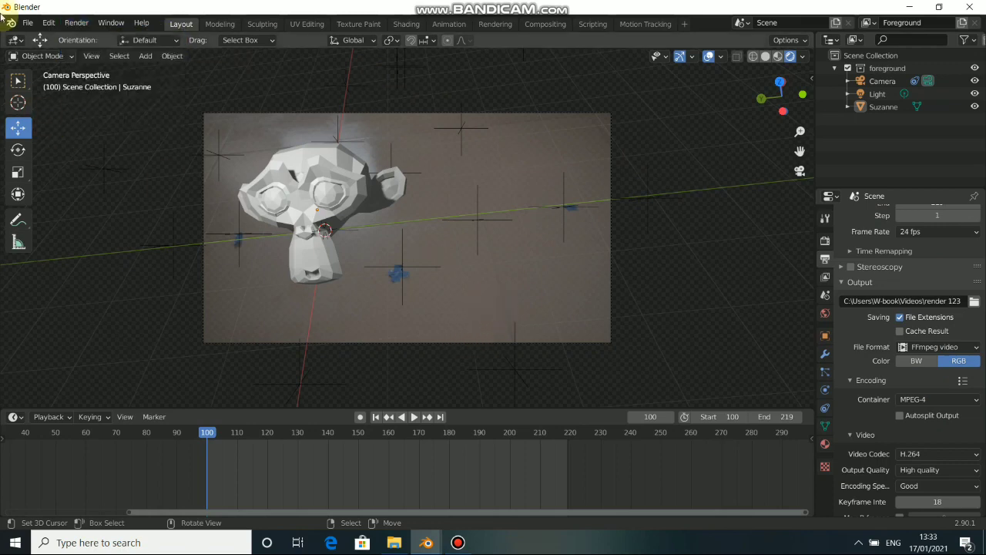
click(76, 22)
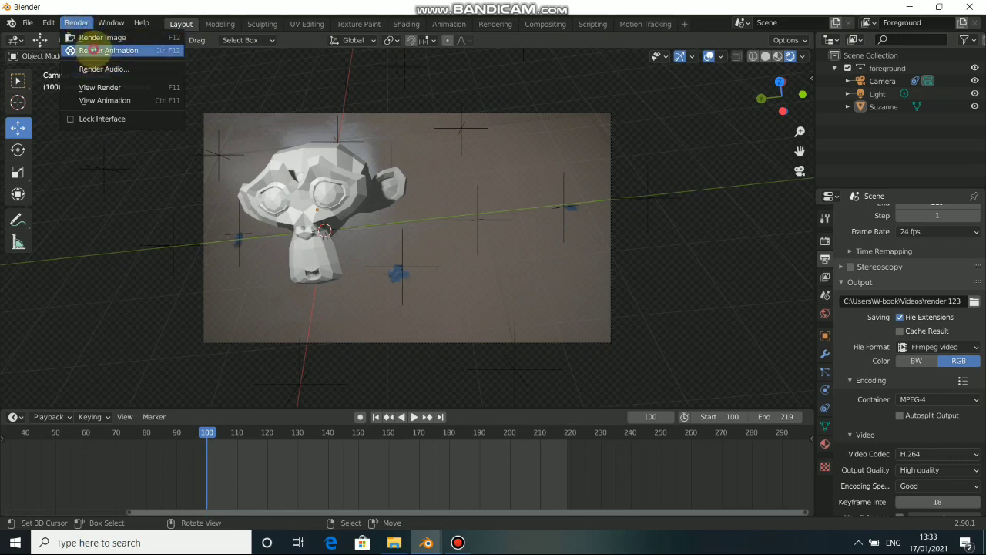
click(93, 50)
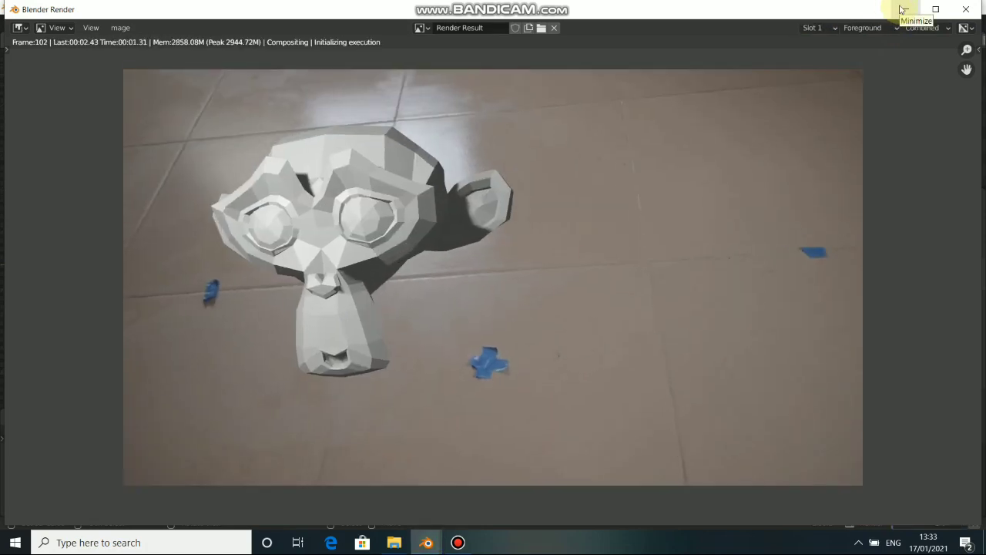
click(902, 9)
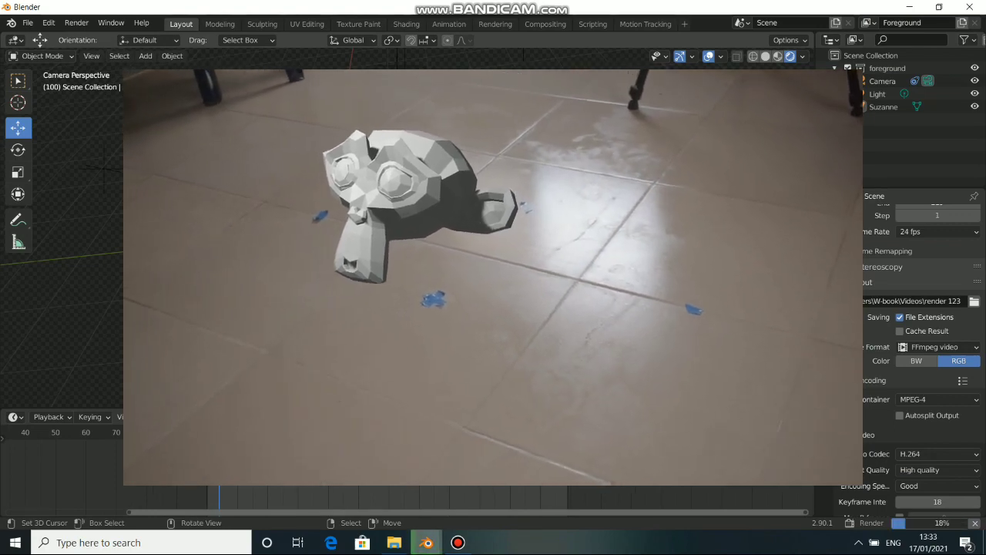
click(436, 274)
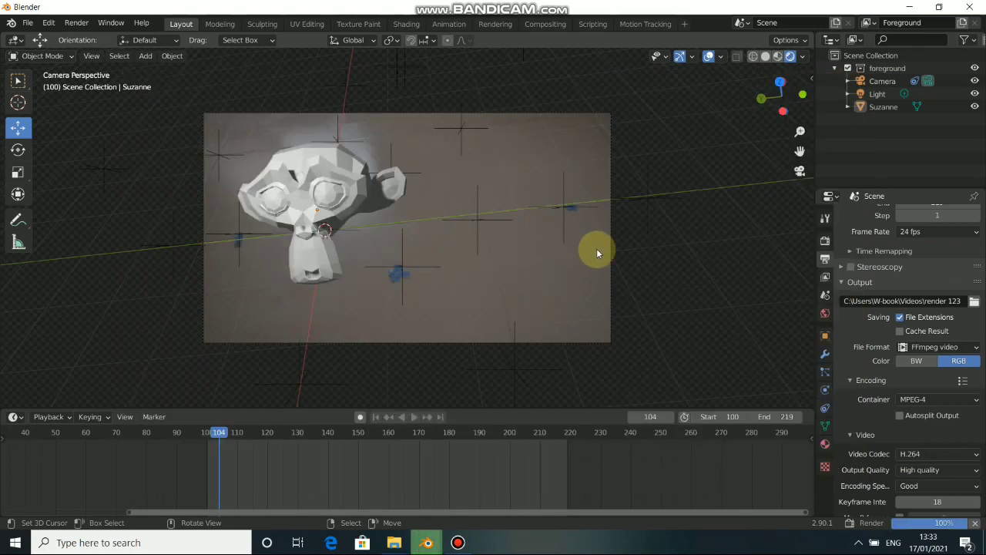